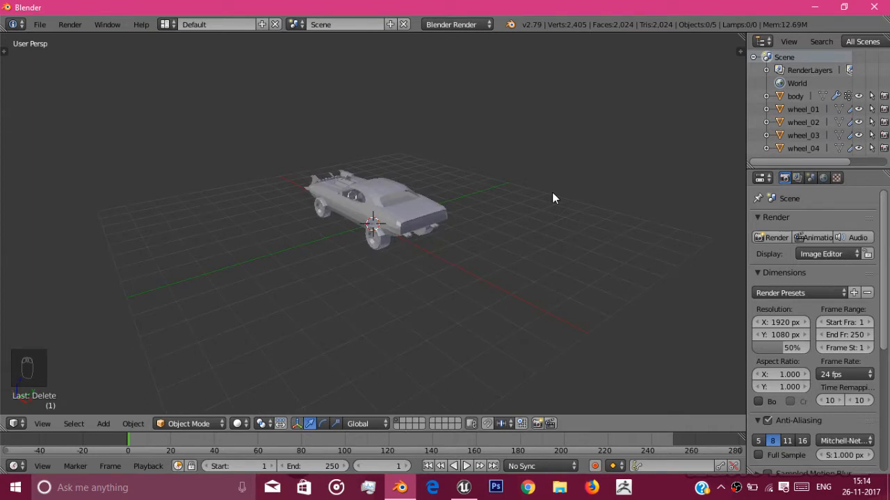
Examine the whole car model from the rear, the front and the side.
scroll(552, 192, up, 3)
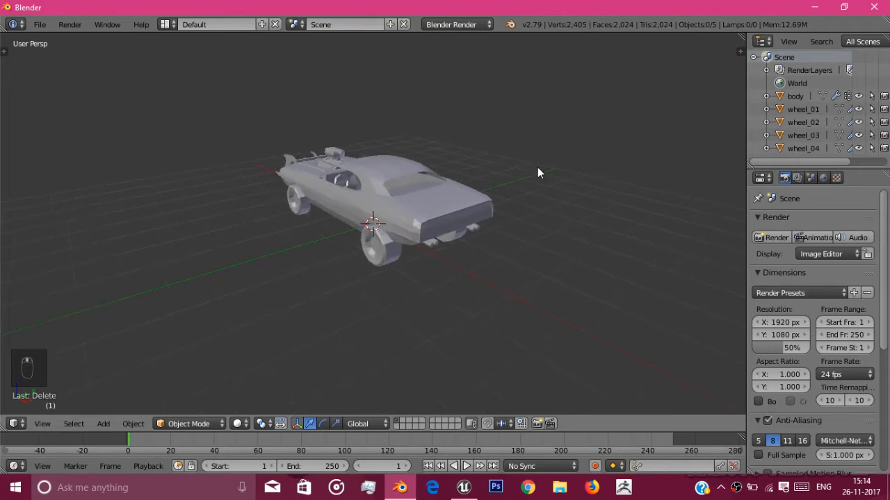
middle_drag(521, 175, 62, 164)
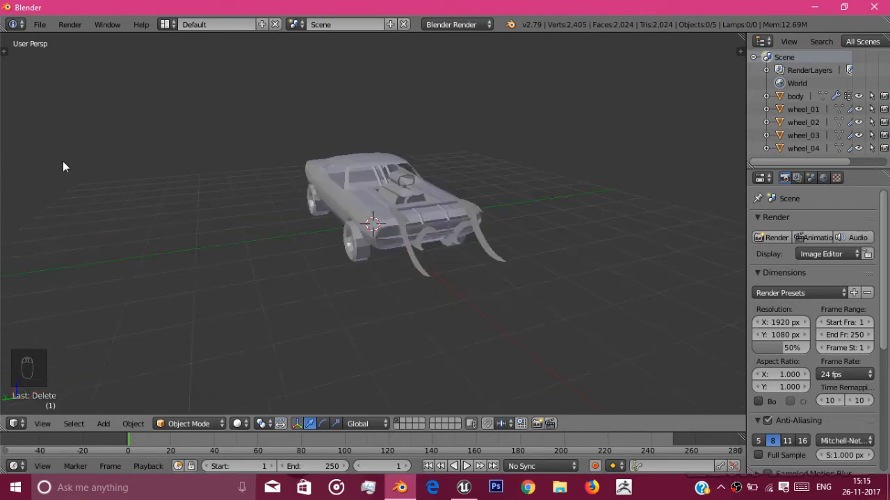
scroll(64, 161, up, 10)
scroll(143, 131, down, 5)
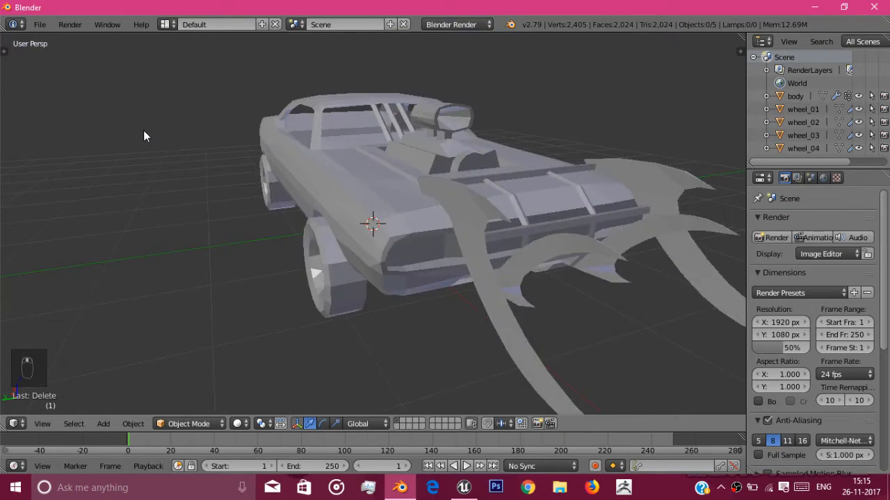
middle_drag(143, 130, 240, 158)
scroll(253, 194, down, 3)
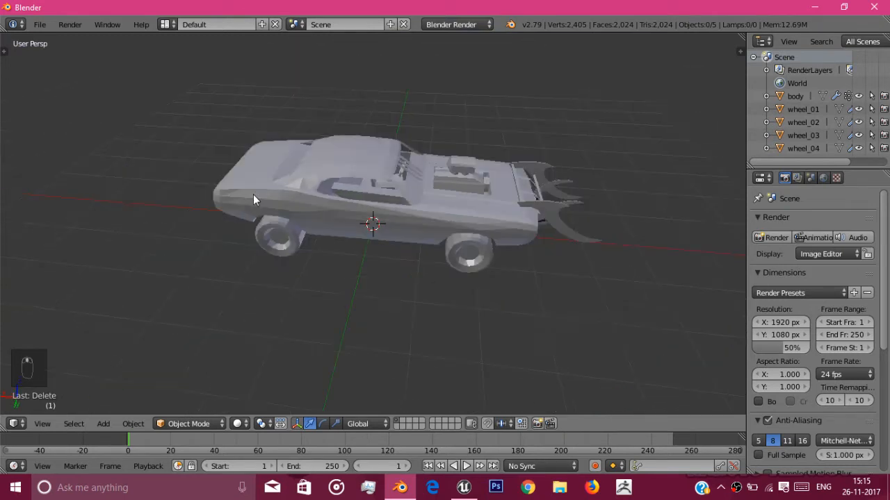
middle_drag(253, 196, 296, 160)
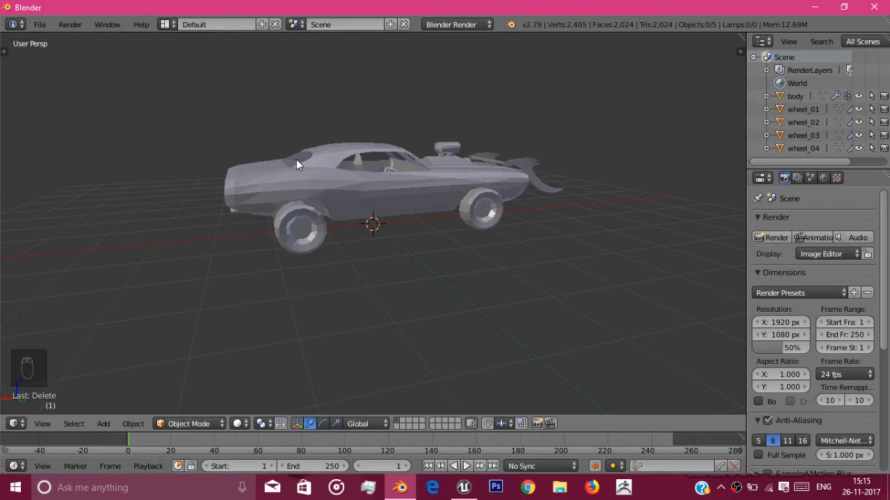
mouse_move(296, 159)
middle_down()
mouse_move(121, 147)
mouse_move(183, 162)
mouse_move(283, 150)
middle_up()
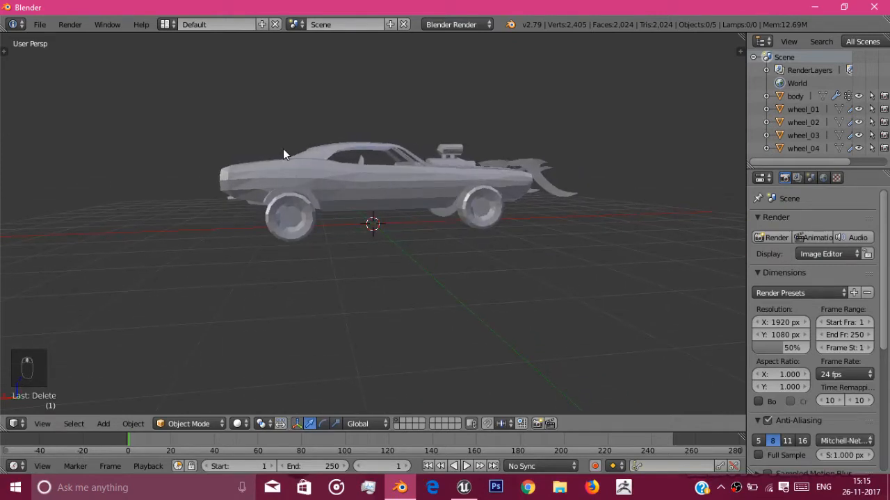
middle_drag(283, 149, 273, 170)
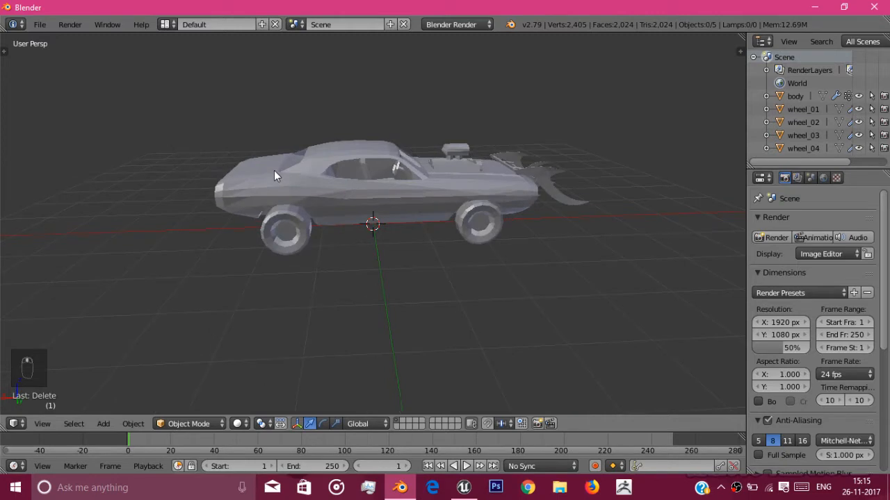
Select the car body and inspect it together with its wheels and origin from several angles.
right_click(460, 198)
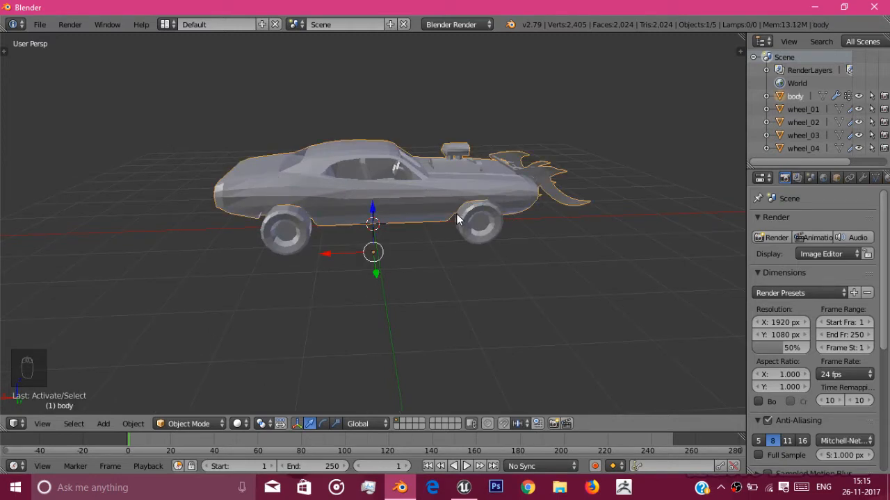
middle_drag(457, 219, 398, 204)
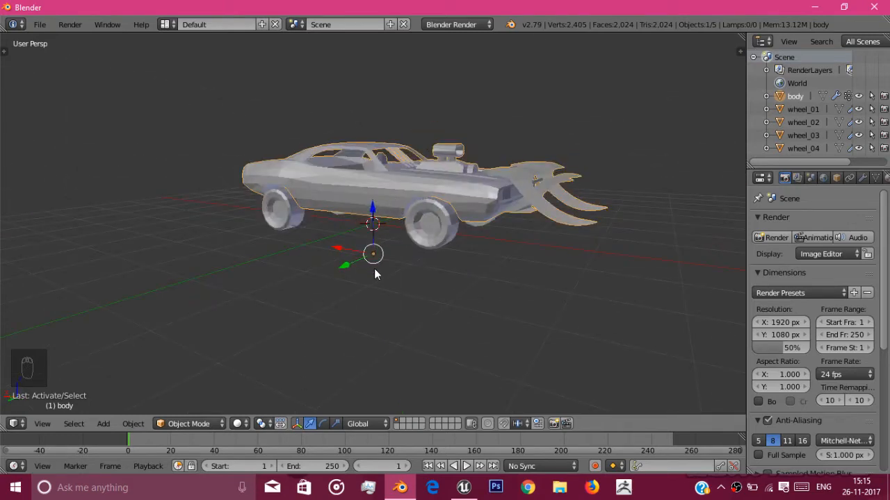
middle_drag(374, 271, 271, 285)
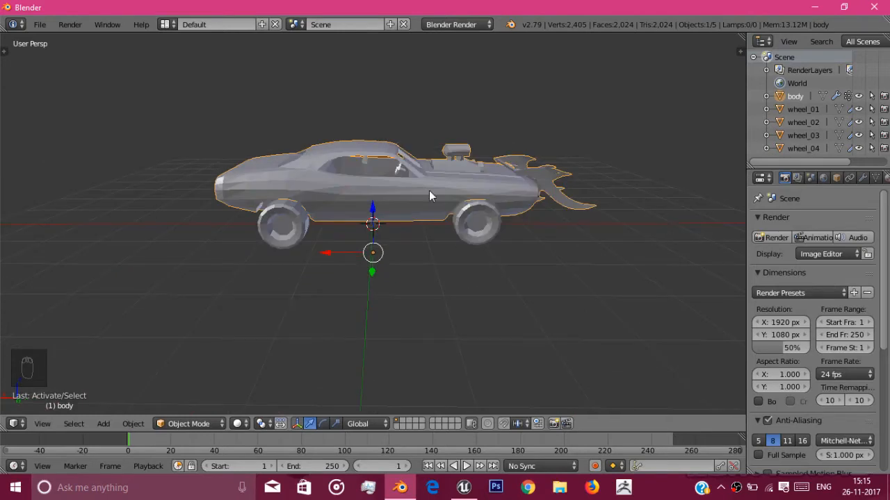
mouse_move(429, 192)
middle_down()
mouse_move(294, 194)
mouse_move(413, 208)
mouse_move(425, 195)
middle_up()
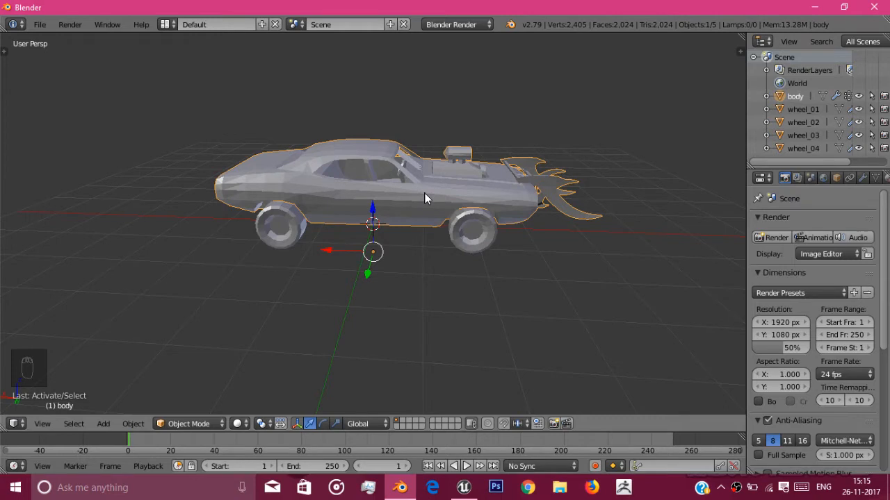
middle_drag(415, 194, 457, 161)
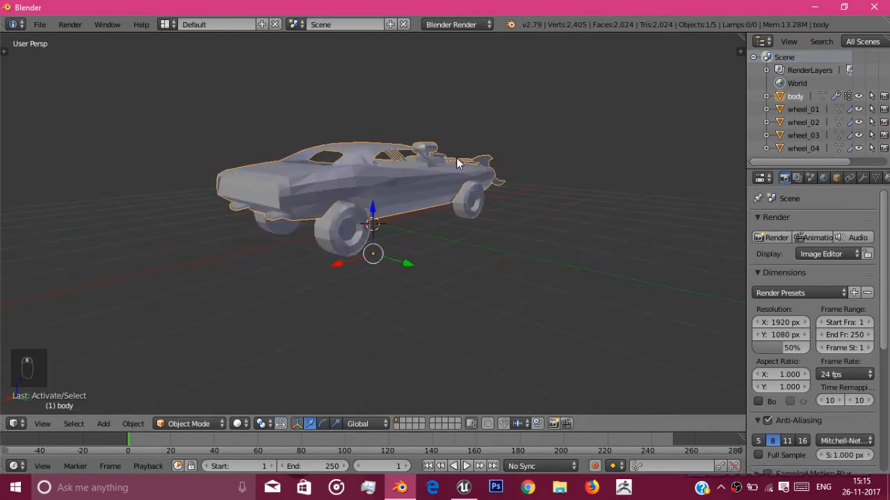
middle_drag(342, 215, 251, 220)
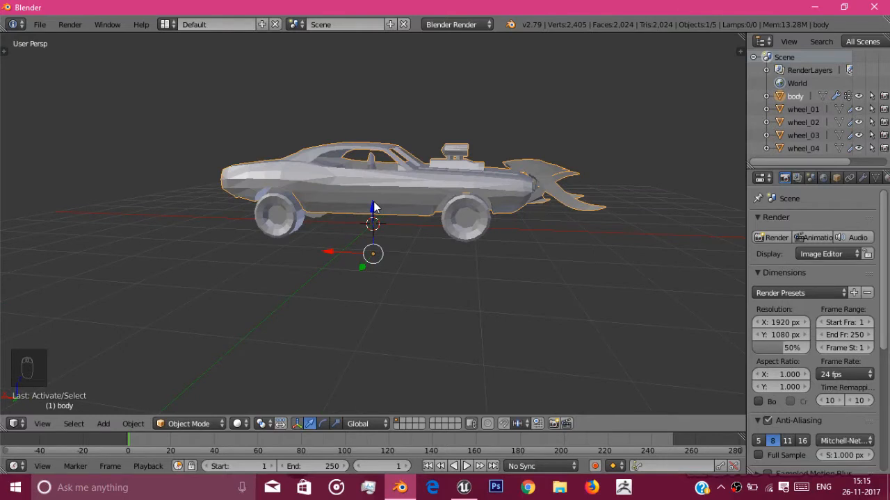
middle_drag(374, 207, 327, 204)
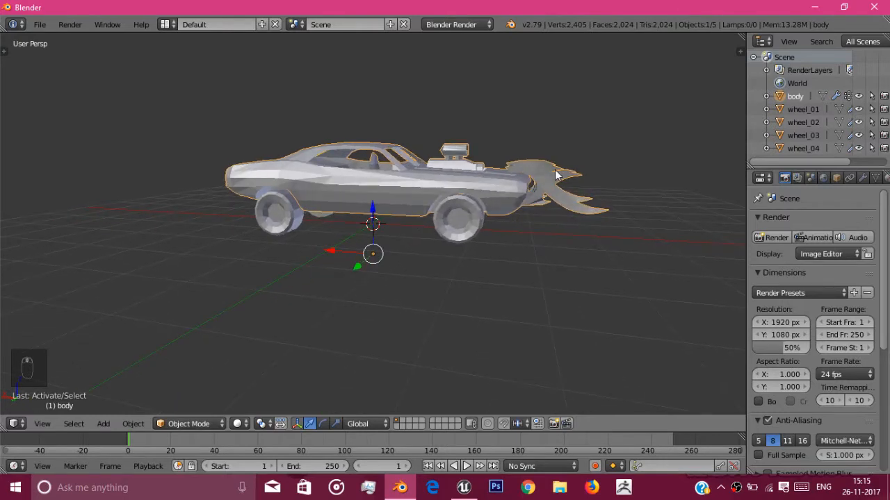
Separate the near curved blade at the front of the car body into its own object, using its linked geometry.
scroll(543, 144, up, 5)
scroll(548, 152, down, 2)
middle_drag(548, 151, 502, 214)
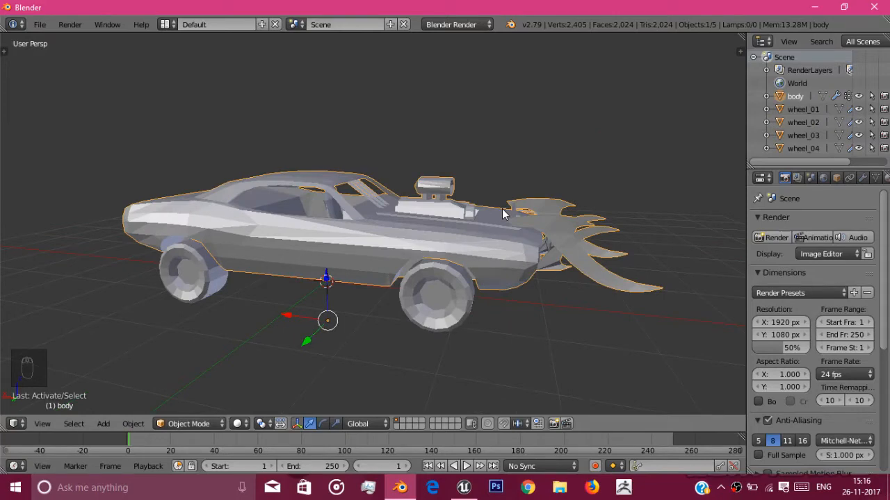
key(Tab)
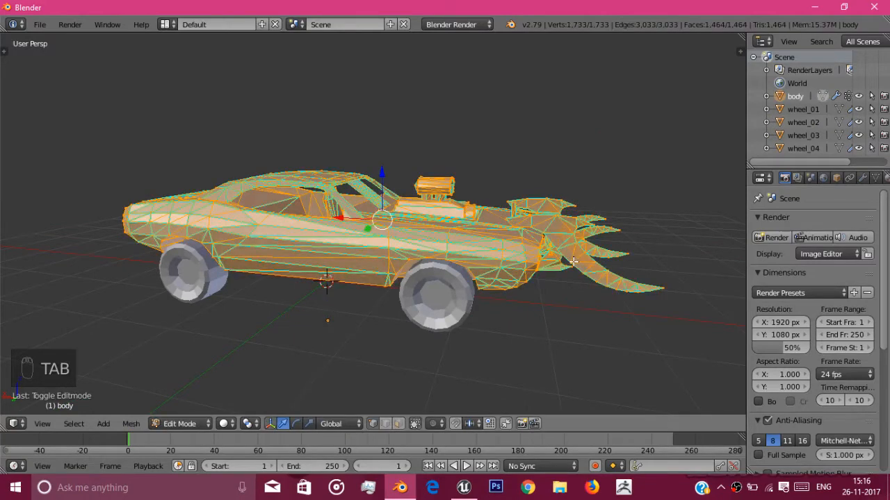
right_click(584, 270)
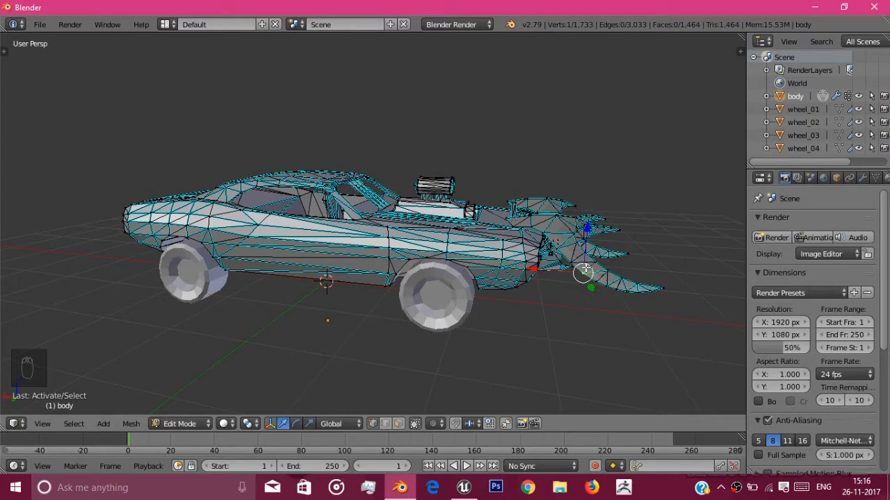
key(l)
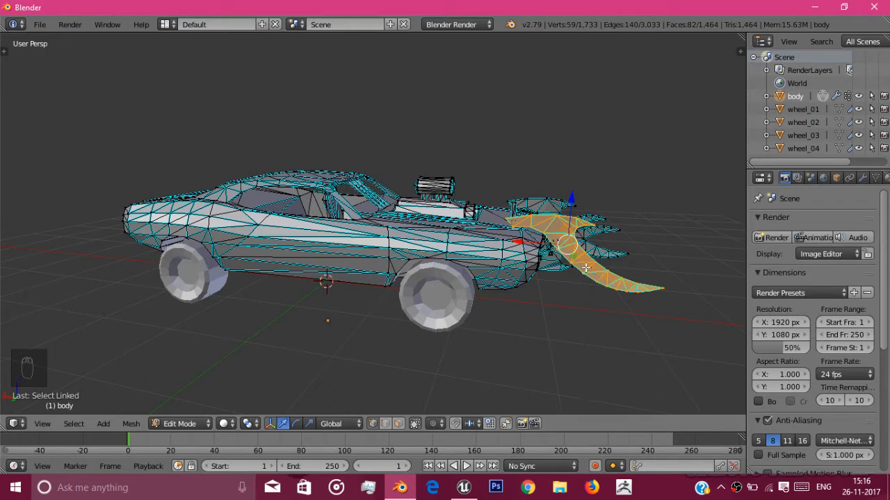
key(p)
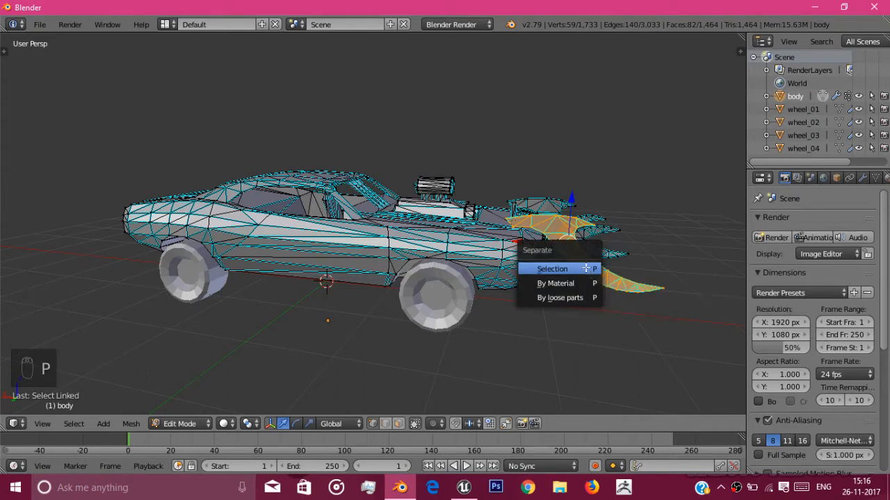
click(586, 270)
key(Tab)
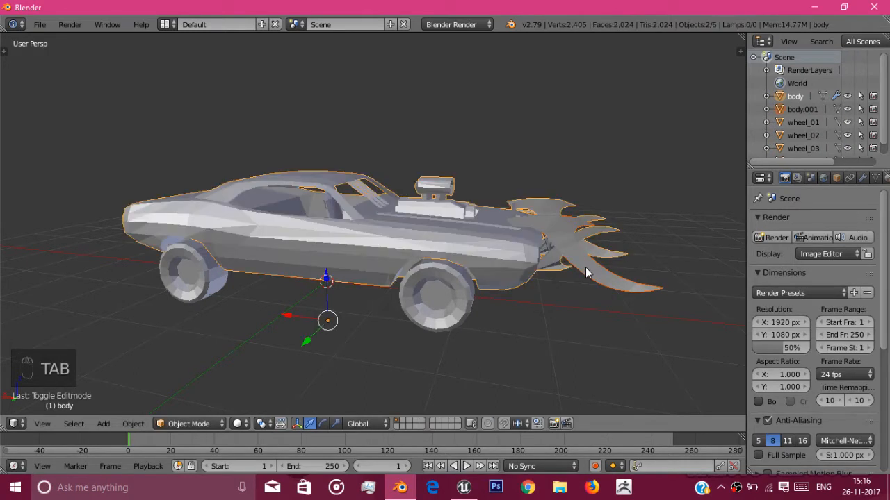
Join the separated front blade back into the car body, keeping the body as the active object.
right_click(586, 272)
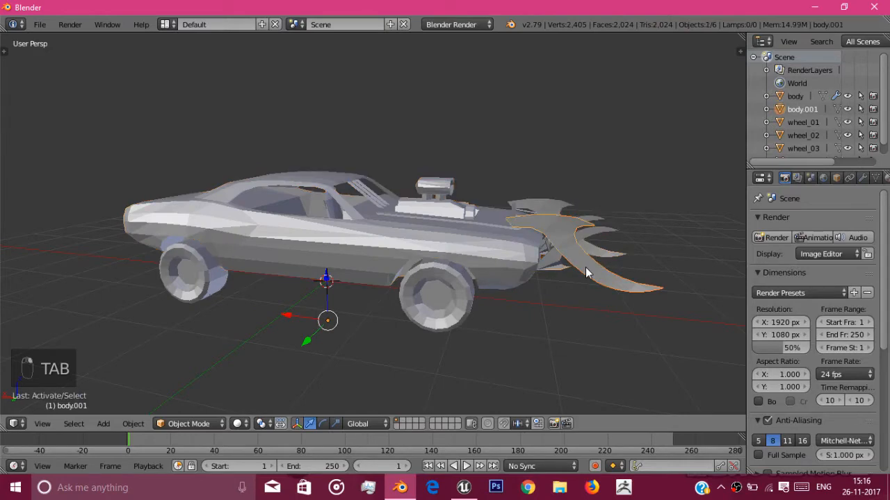
key(g)
right_click(560, 206)
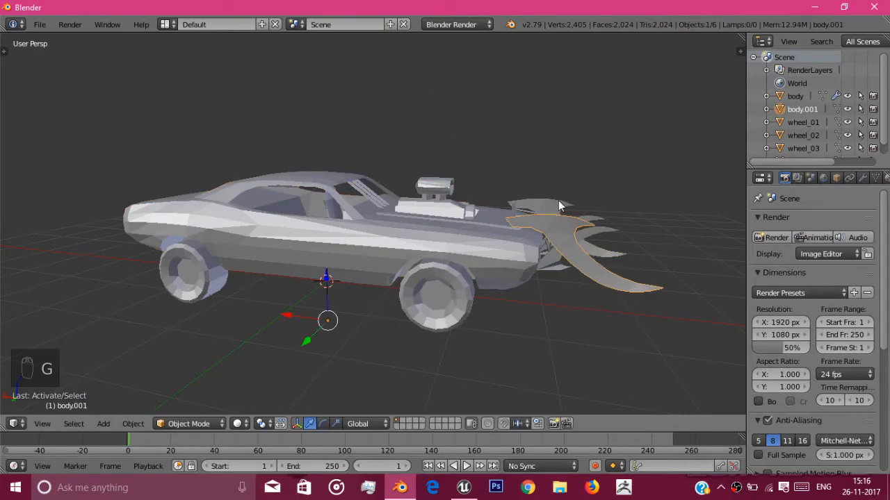
mouse_move(560, 205)
middle_down()
mouse_move(646, 242)
mouse_move(439, 254)
mouse_move(535, 186)
mouse_move(549, 201)
middle_up()
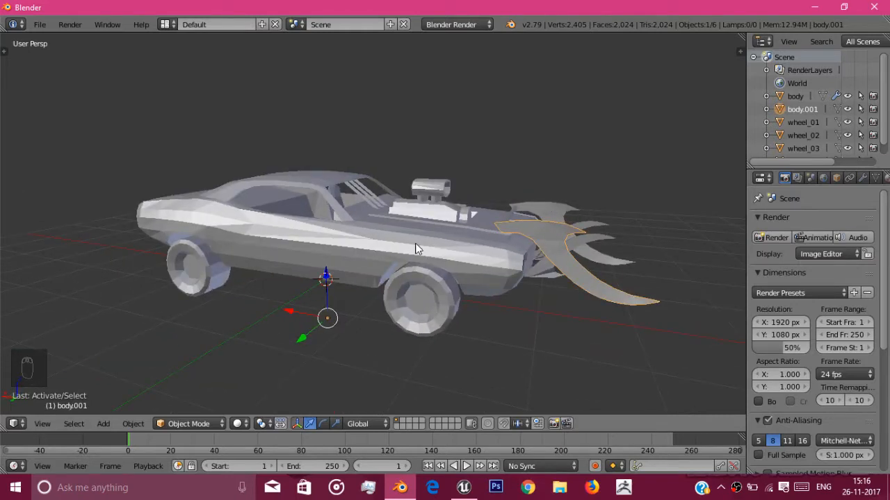
shift+right_click(393, 228)
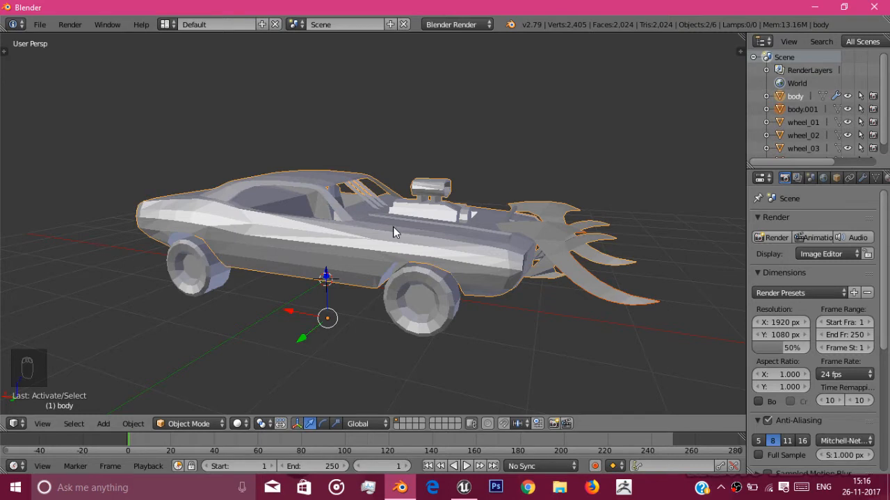
middle_drag(393, 227, 409, 233)
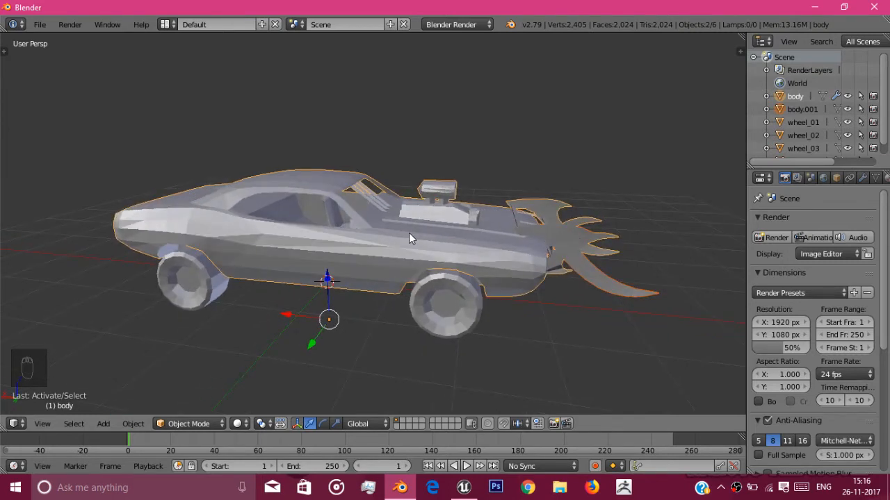
key(ctrl+j)
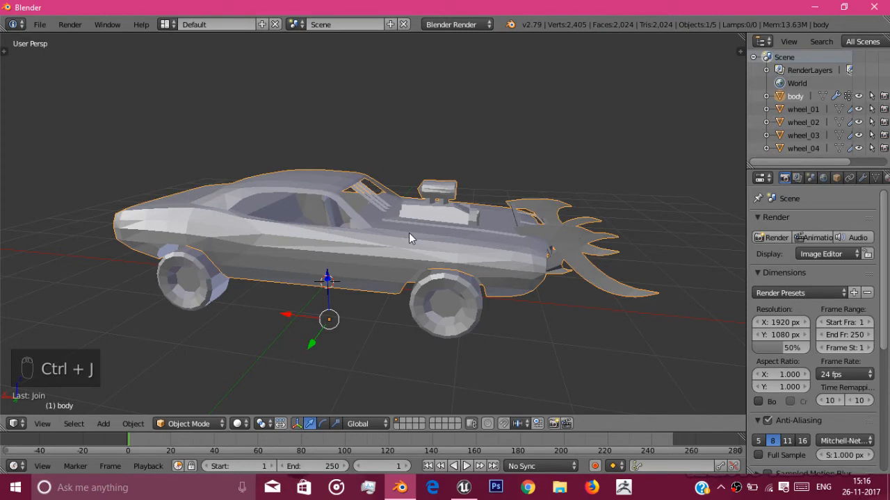
Reset the 3D cursor to the scene center and set the car body's origin to the 3D cursor.
middle_drag(409, 233, 428, 221)
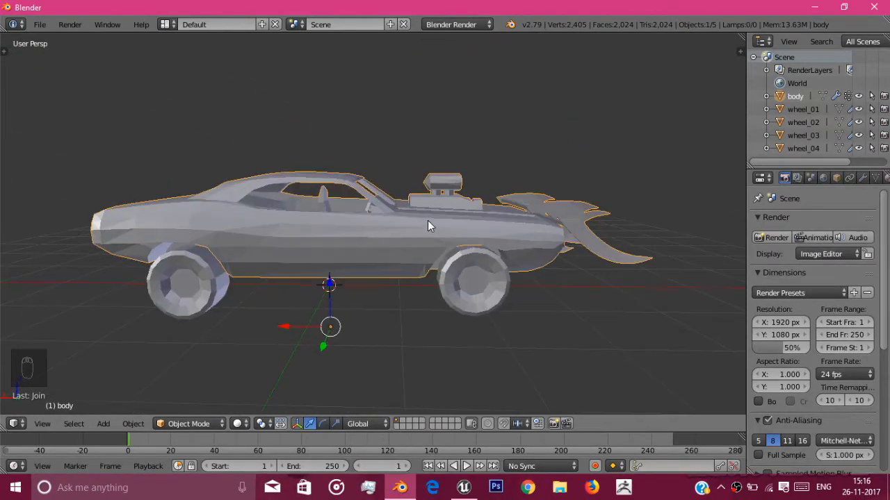
scroll(428, 220, down, 2)
mouse_move(464, 249)
middle_down()
mouse_move(495, 267)
mouse_move(459, 251)
middle_up()
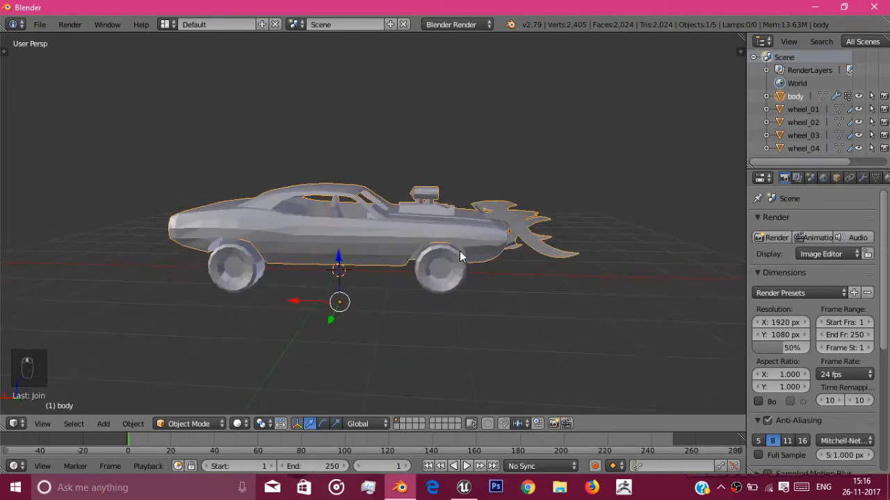
key(t)
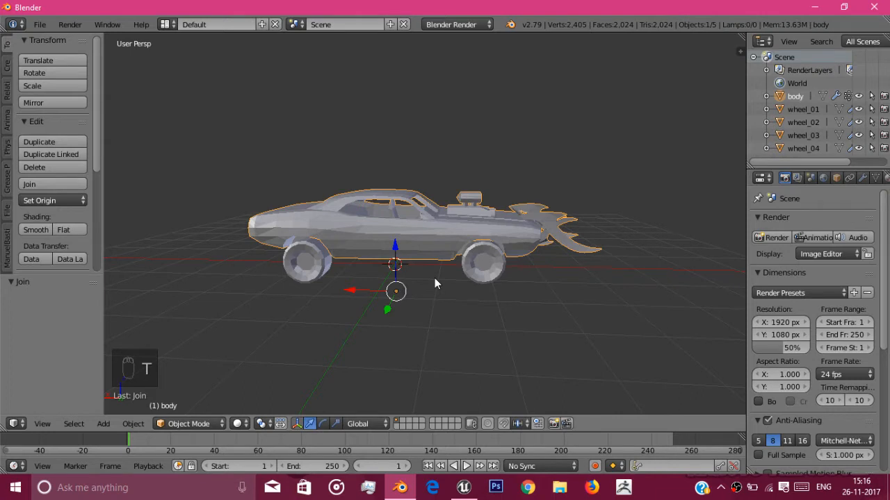
right_click(421, 239)
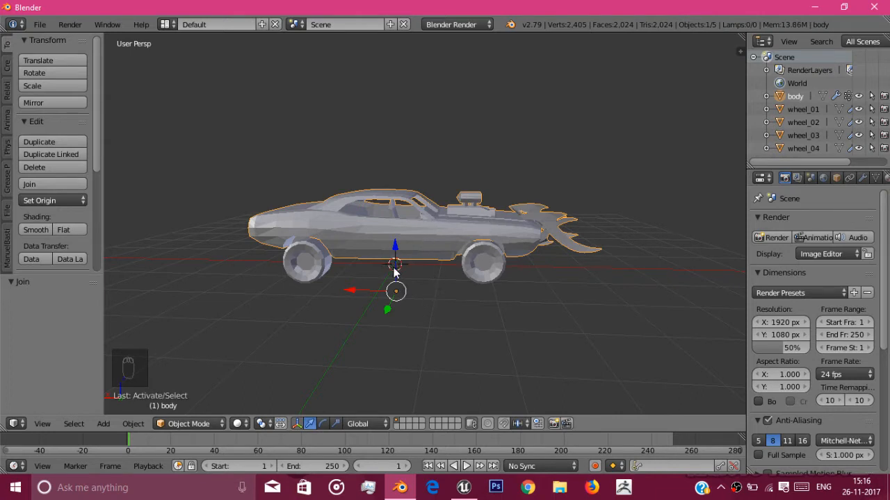
middle_drag(407, 271, 408, 269)
click(629, 228)
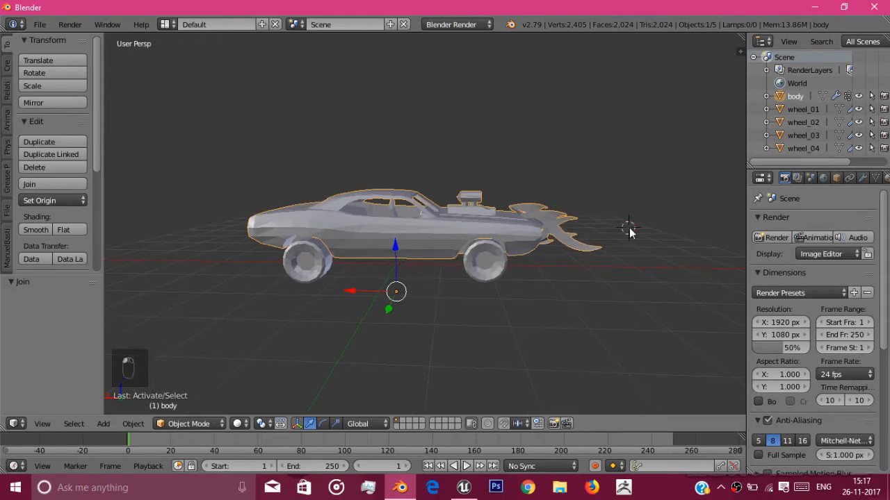
mouse_move(632, 233)
middle_down()
mouse_move(656, 233)
mouse_move(645, 237)
middle_up()
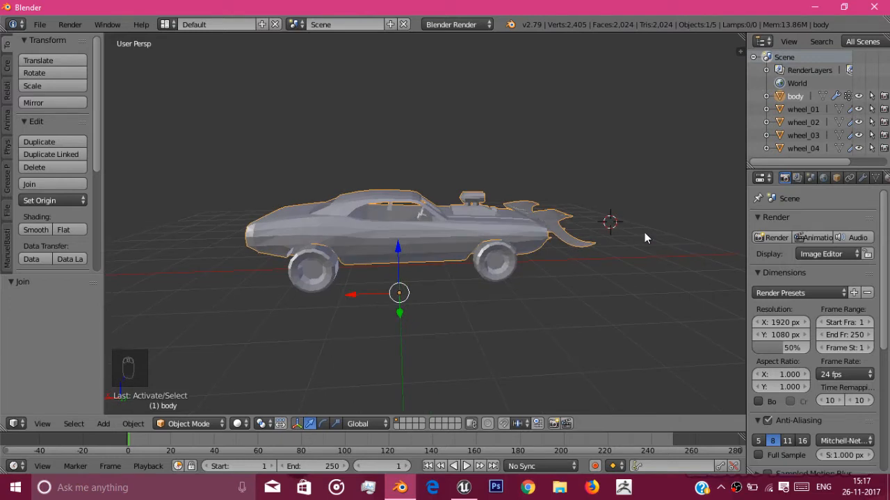
key(shift+c)
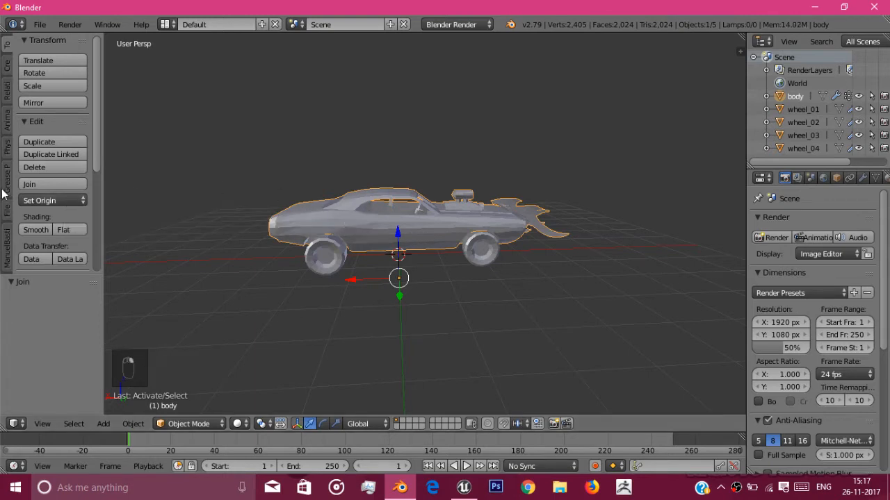
click(36, 198)
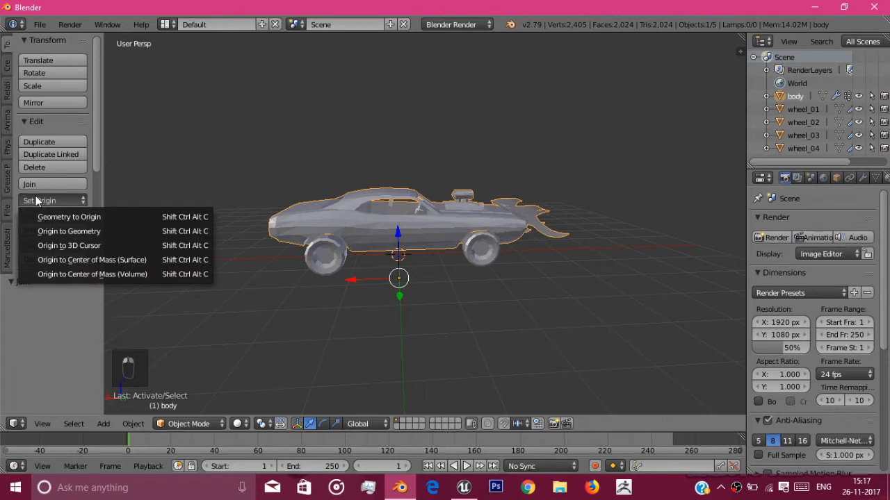
click(83, 247)
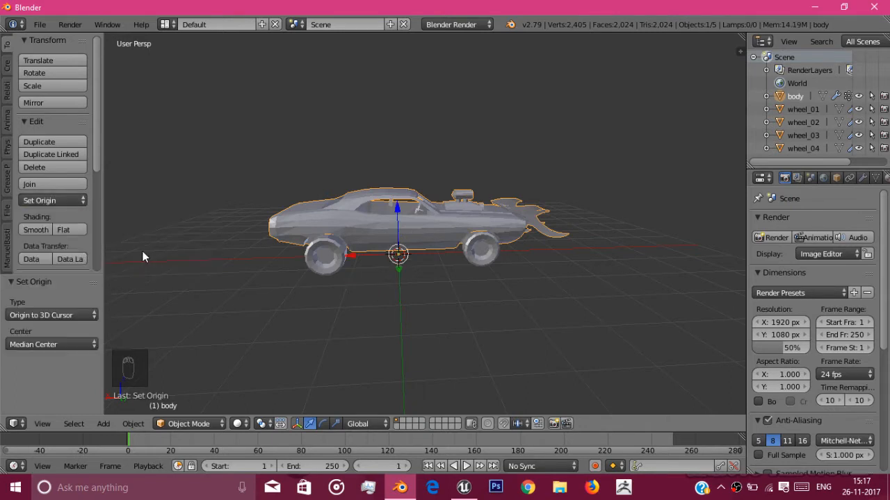
Select all four wheels together and set their origins to their own geometry.
right_click(330, 250)
middle_drag(329, 250, 340, 234)
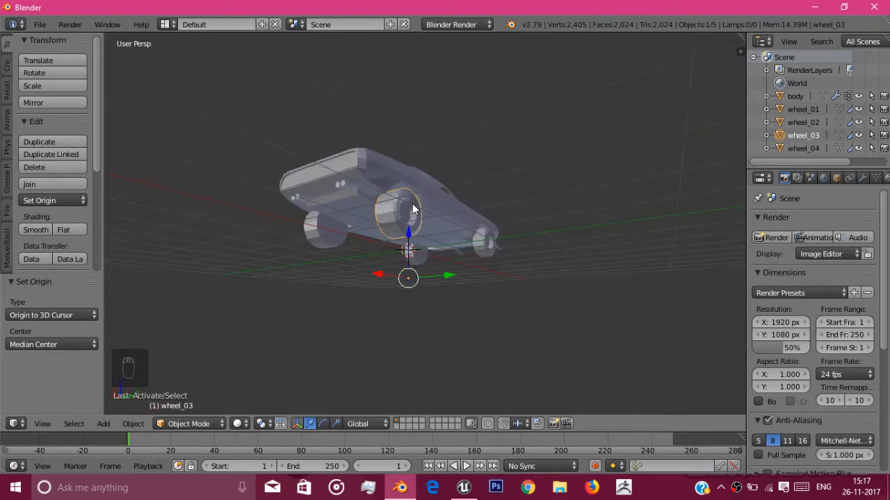
shift+right_click(337, 235)
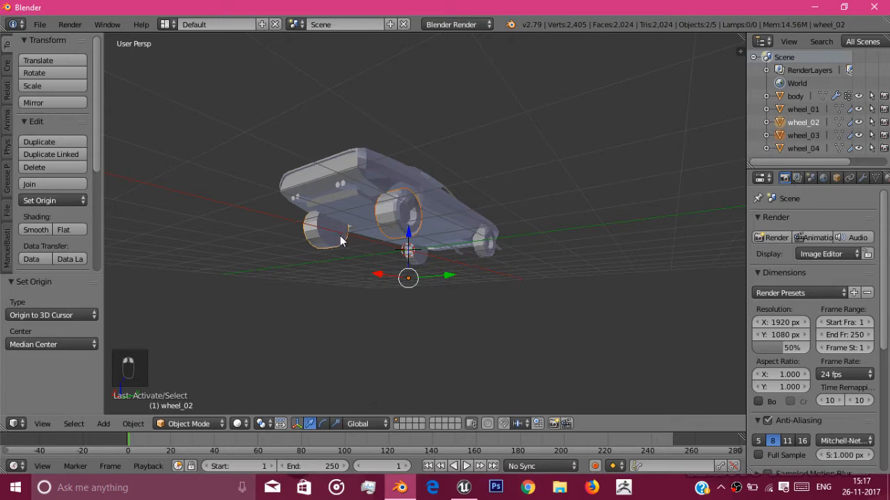
shift+right_click(417, 258)
shift+right_click(487, 247)
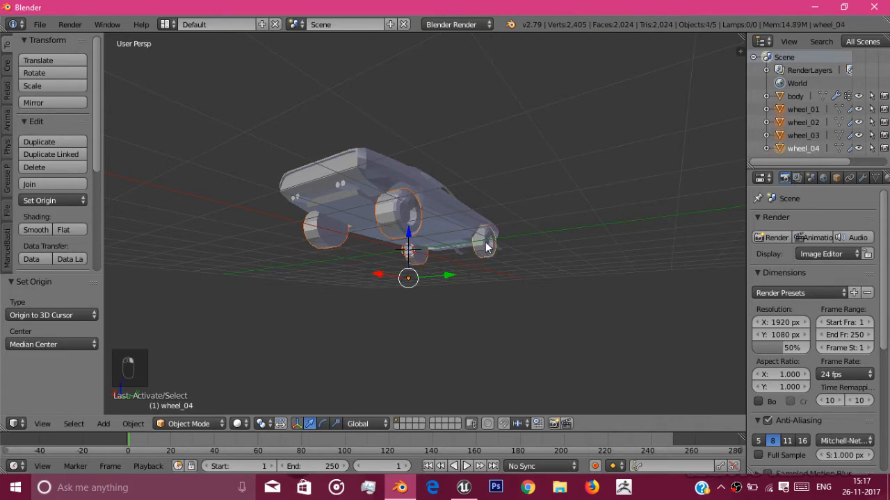
middle_drag(487, 247, 438, 306)
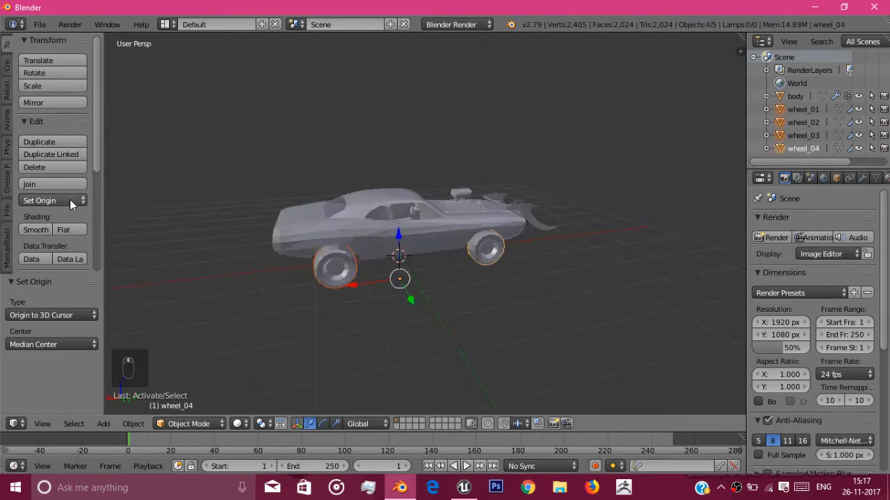
click(70, 200)
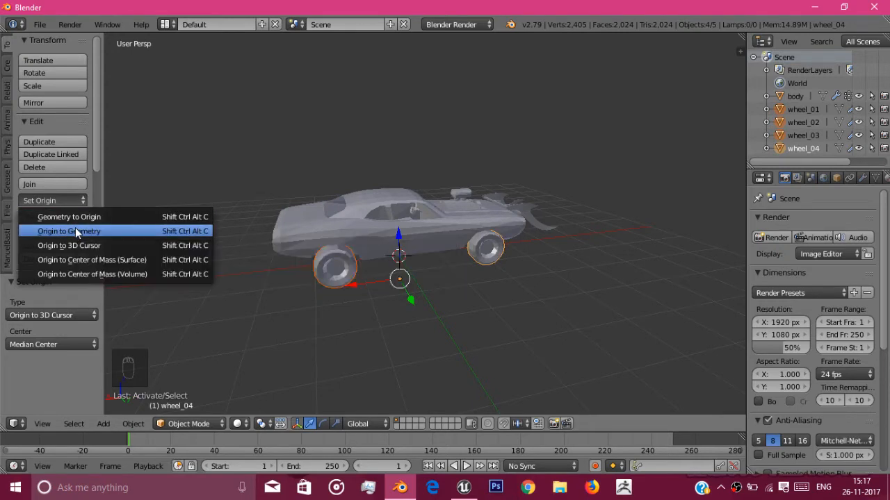
click(75, 231)
mouse_move(342, 263)
middle_down()
mouse_move(296, 266)
mouse_move(331, 269)
middle_up()
scroll(405, 199, up, 5)
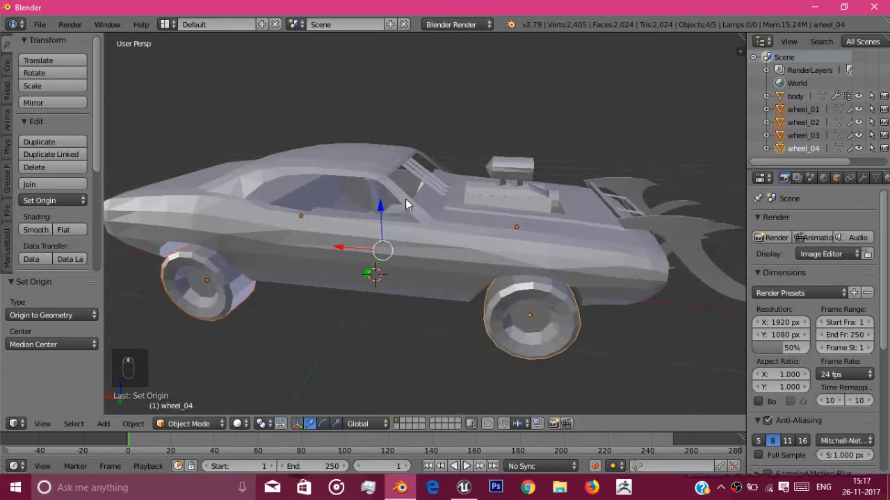
scroll(417, 236, down, 4)
middle_drag(418, 236, 415, 218)
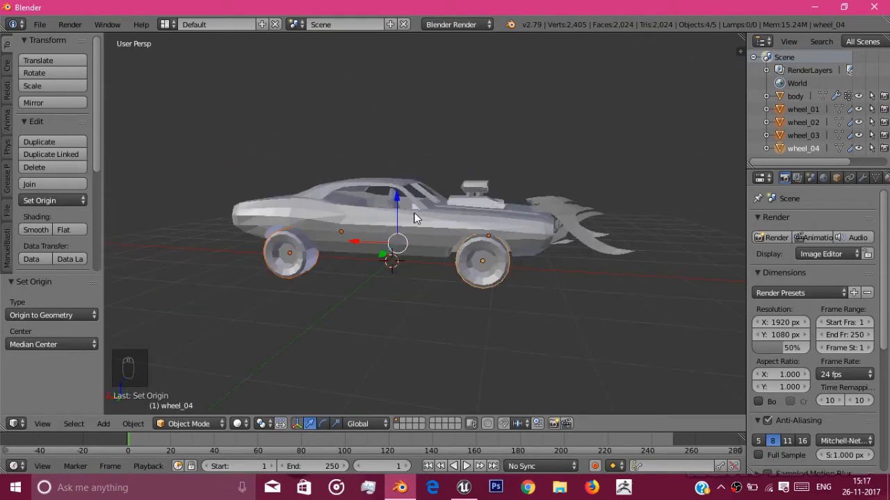
Add a single-bone armature at the scene center and rename the armature object as root.
key(shift+a)
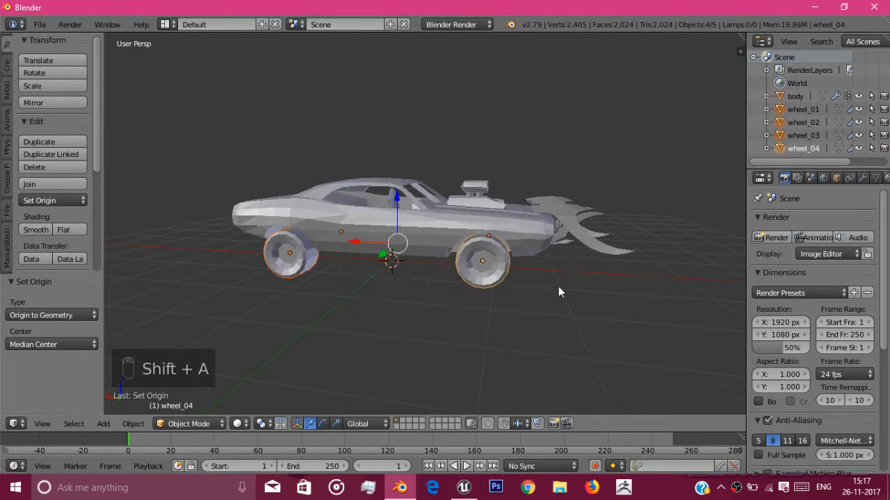
key(shift+a)
mouse_move(556, 344)
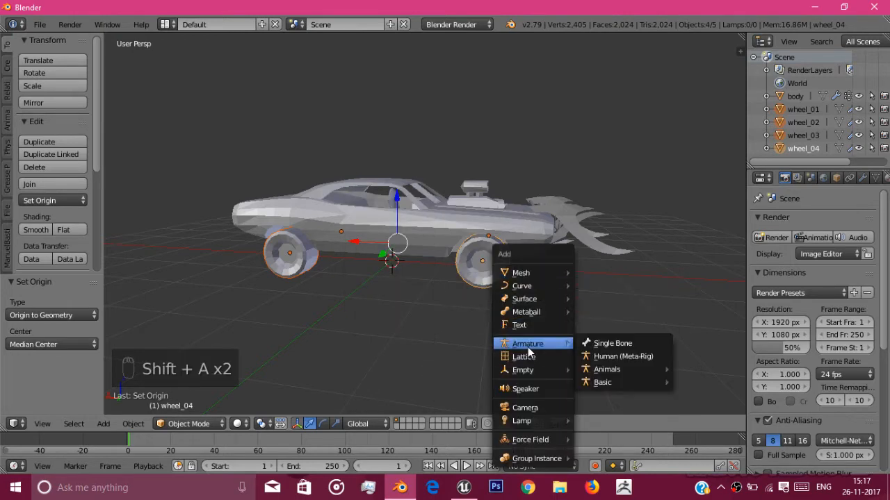
click(606, 342)
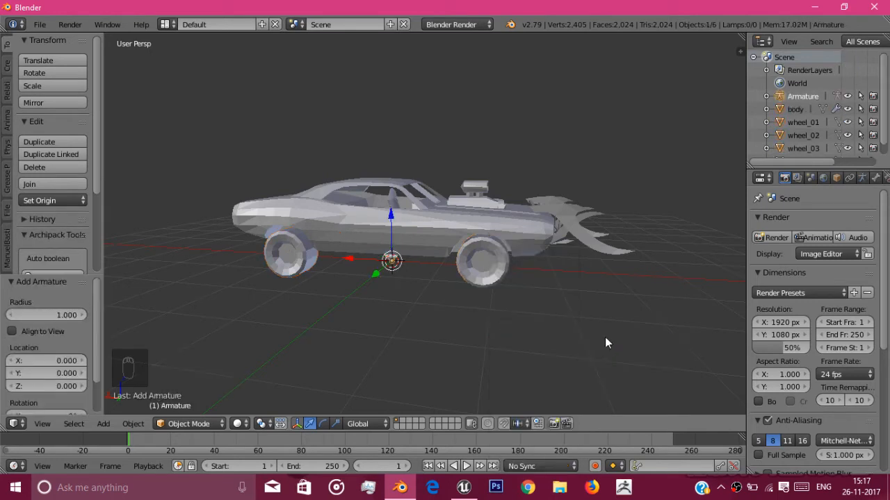
click(837, 178)
click(805, 221)
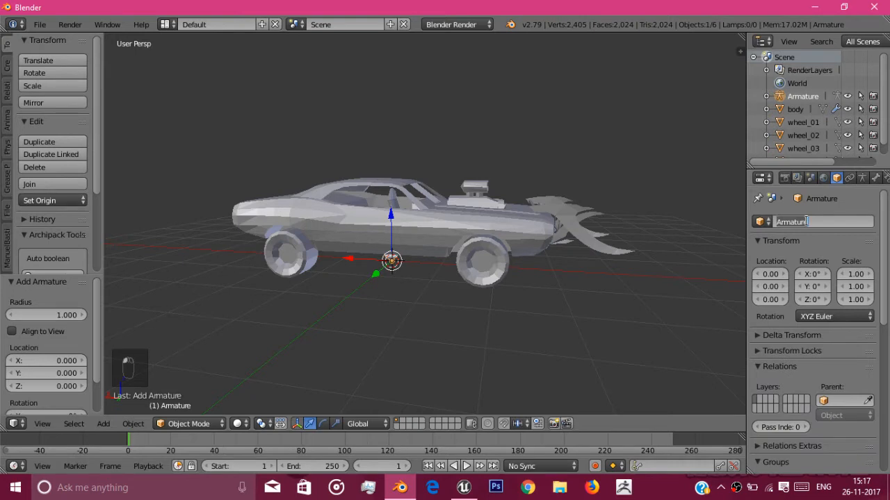
text(root)
key(Return)
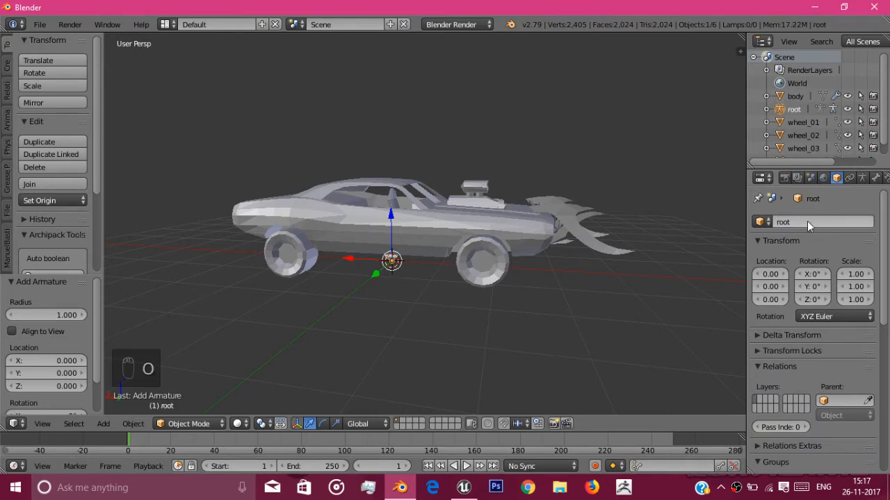
Enable X-Ray display for the root armature so its bone draws in front of the car body.
click(862, 178)
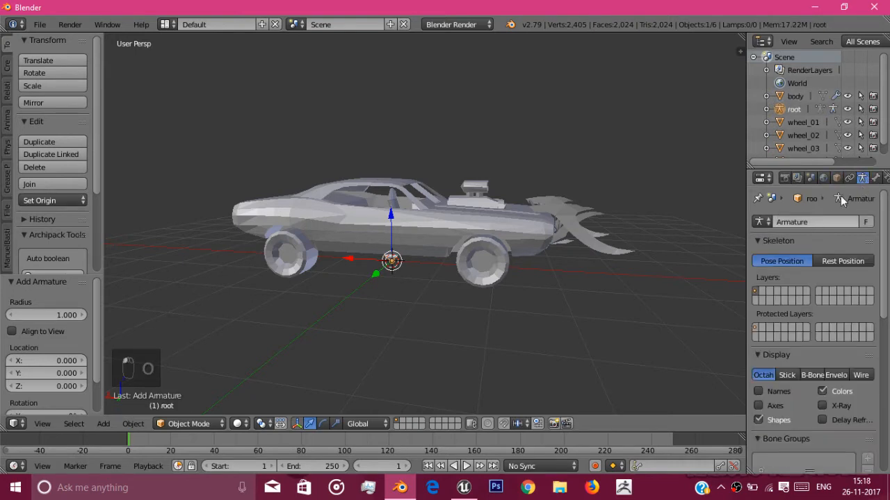
click(814, 223)
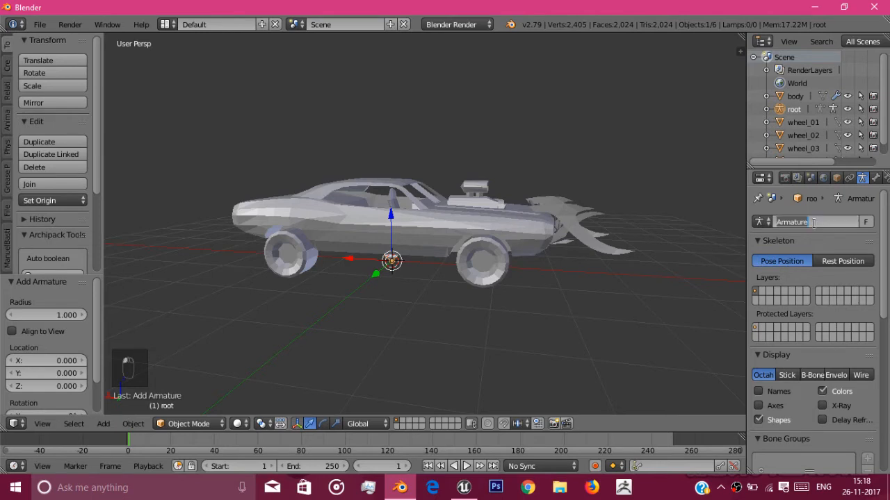
click(851, 180)
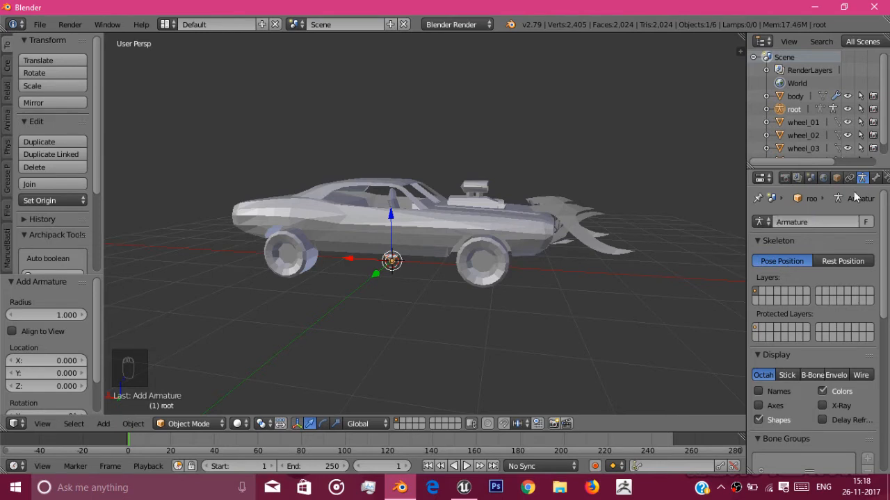
click(807, 222)
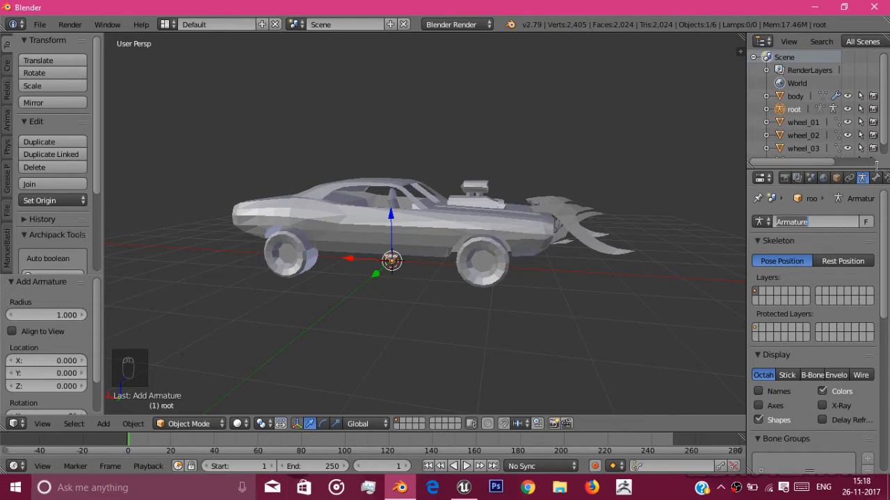
click(882, 254)
drag(884, 255, 882, 290)
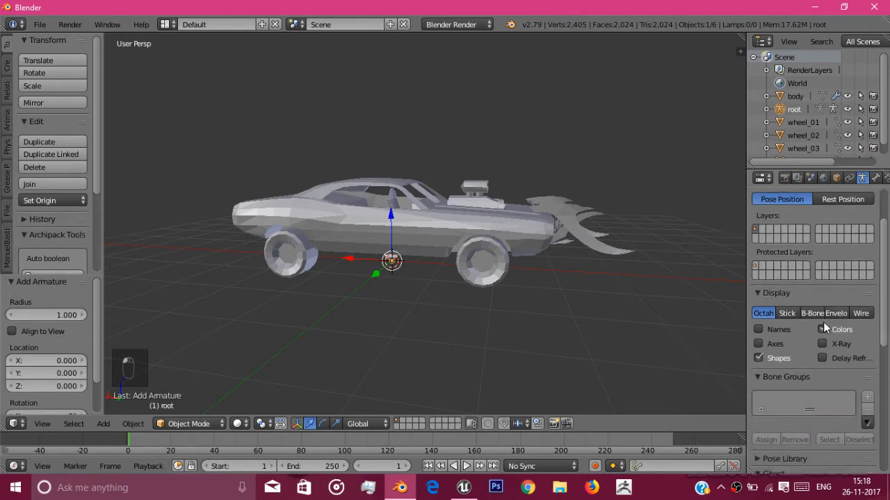
click(823, 344)
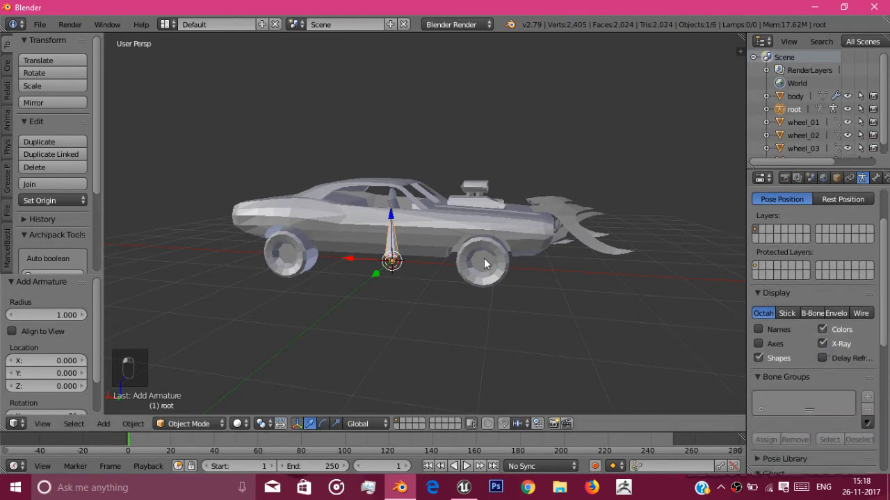
middle_drag(485, 265, 458, 262)
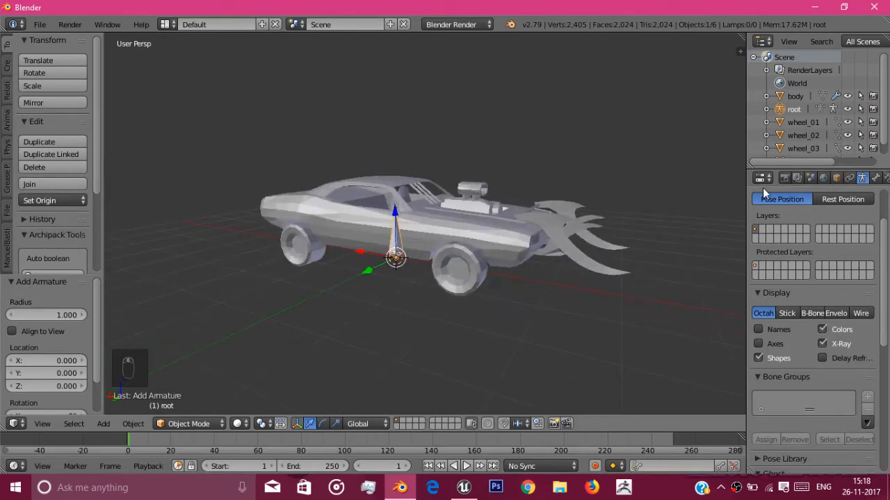
Rename the armature's single bone as main.
click(875, 177)
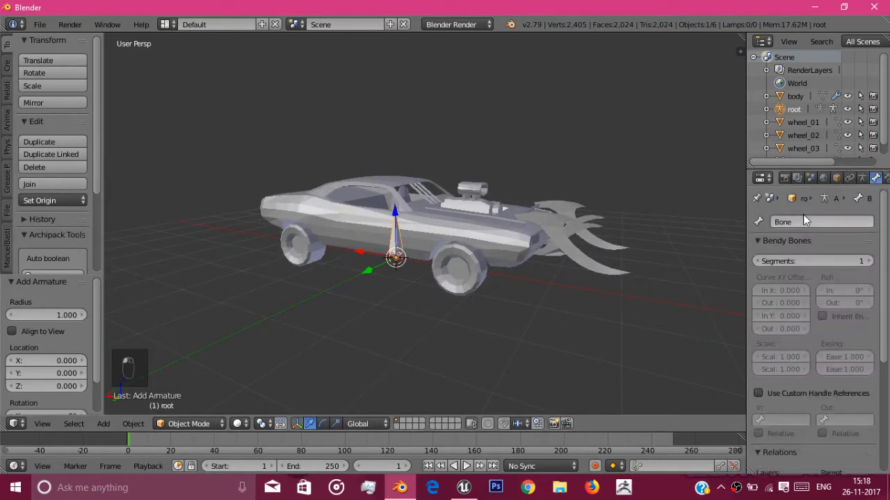
click(804, 221)
text(main)
key(Return)
In Edit Mode, duplicate the main bone and offset the copy about -1.706 along the X axis, toward the front wheels.
middle_drag(497, 266, 546, 274)
key(Tab)
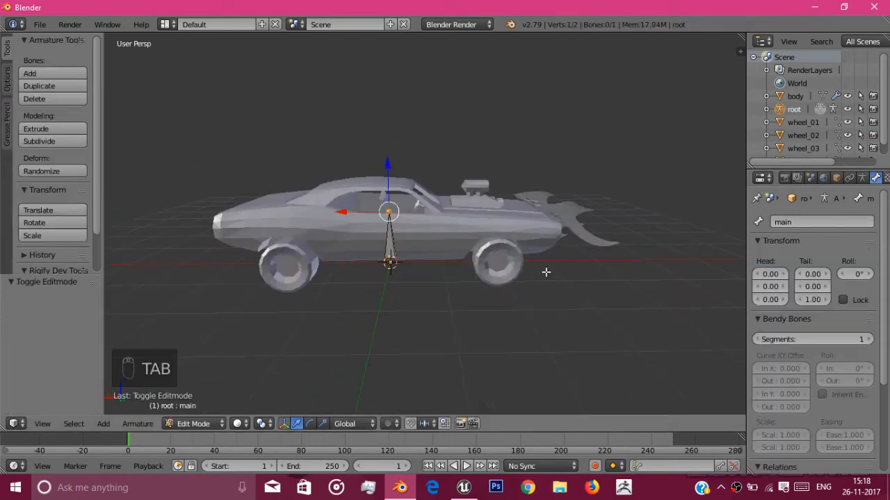
right_click(391, 246)
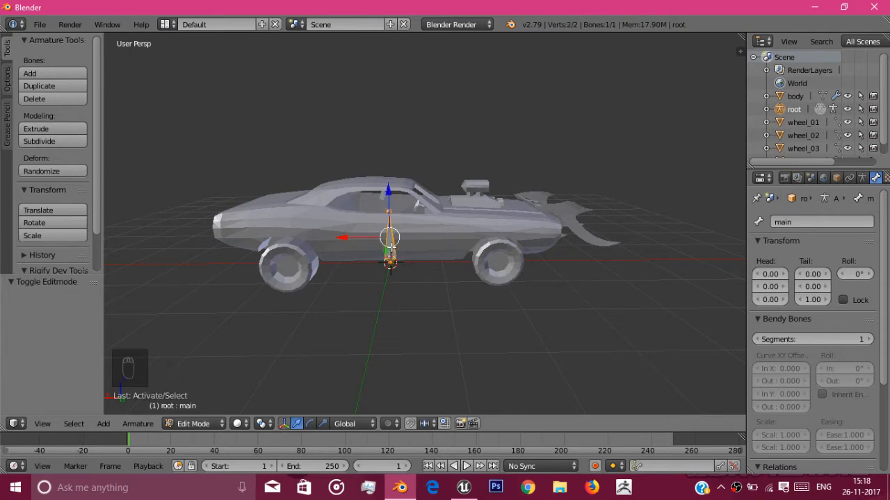
key(shift+d)
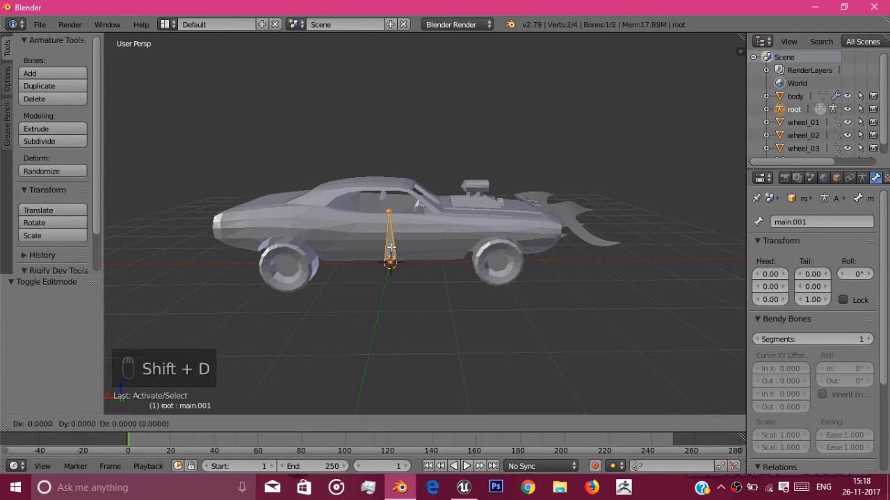
key(x)
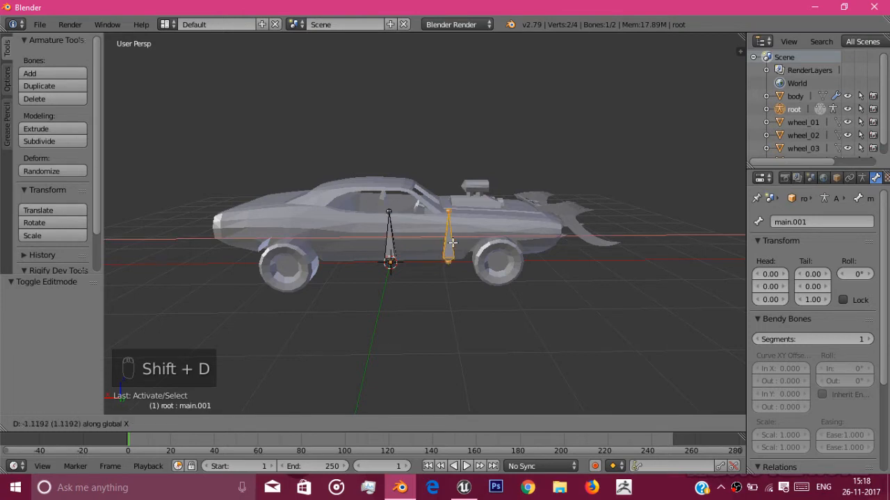
click(480, 238)
Rotate the duplicated front bone 90° about the global X axis so that it lies horizontally.
middle_drag(480, 239, 553, 252)
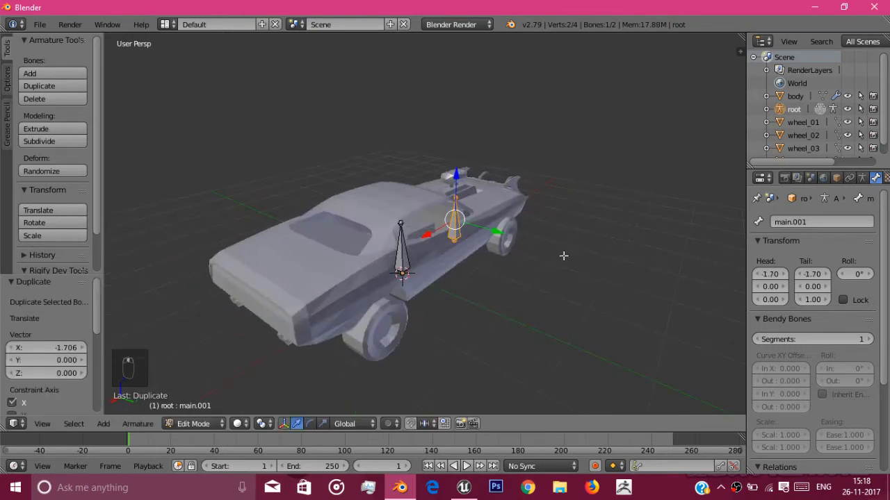
key(r)
text(x)
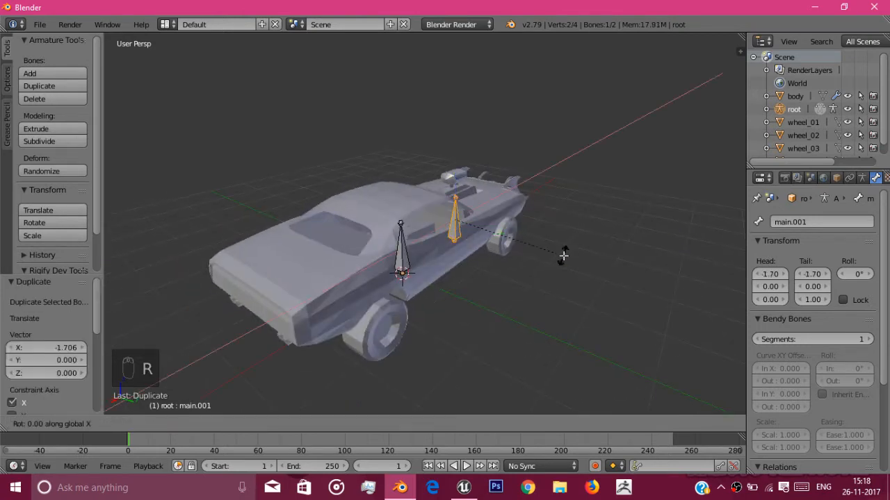
text(90)
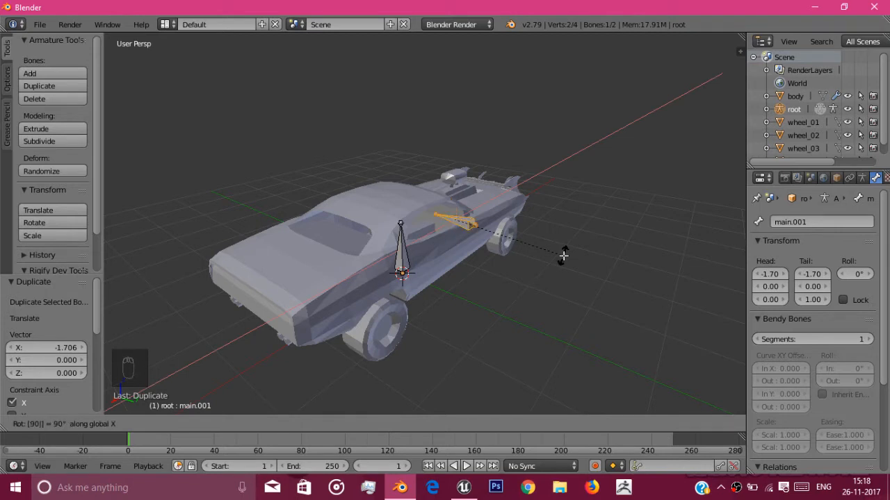
key(Return)
middle_drag(592, 264, 215, 236)
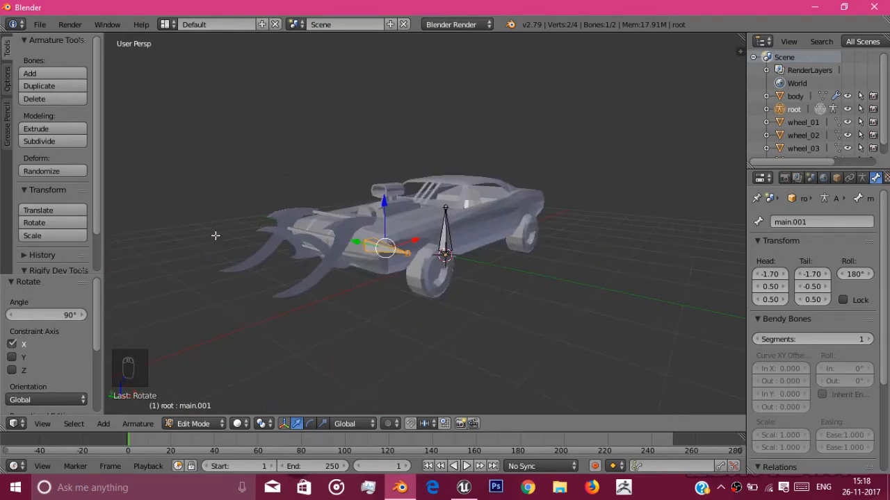
key(g)
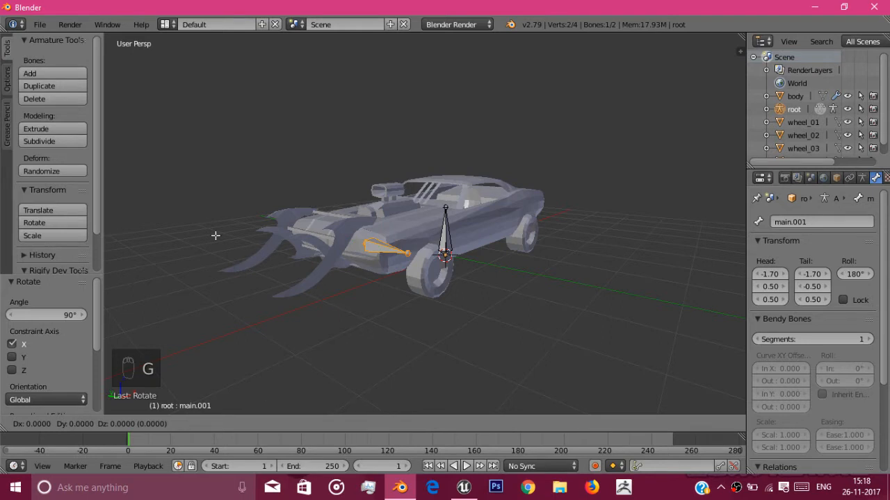
right_click(215, 235)
Make three successive copies of the horizontal bone along the X axis, offset about 3.721, -0.631 and -0.434 from the preceding bone.
middle_drag(216, 236, 156, 270)
key(shift+d)
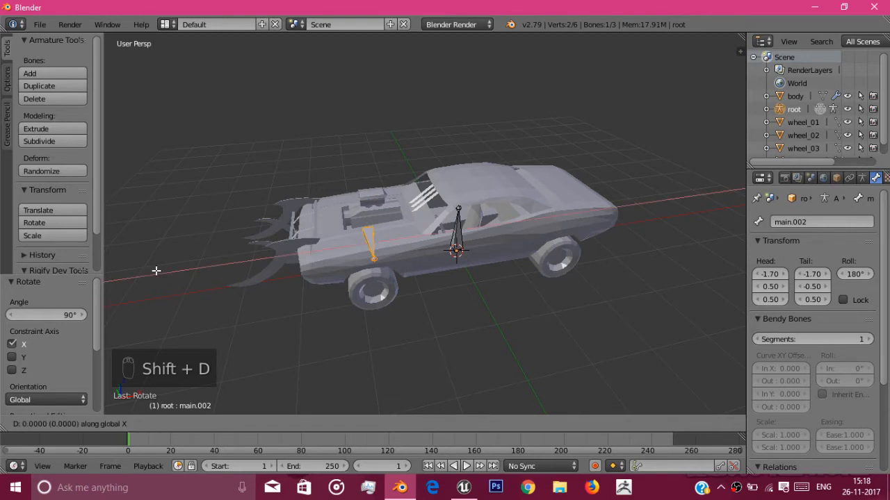
click(337, 262)
key(shift+d)
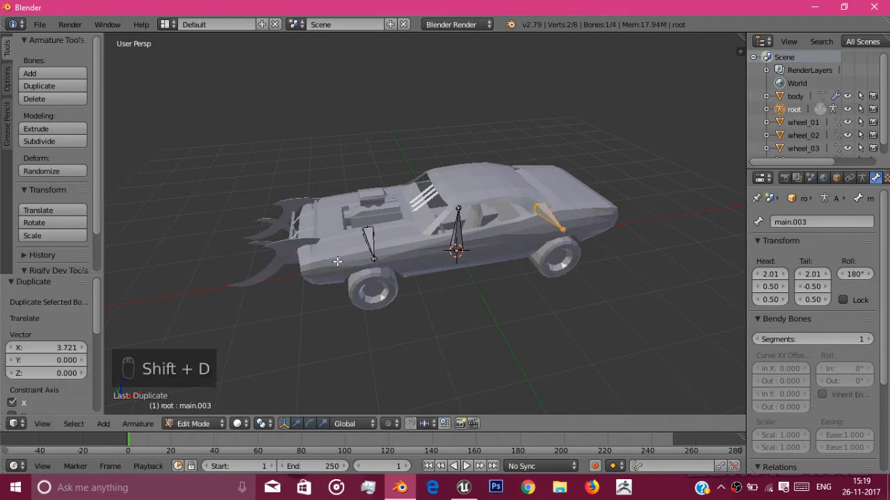
key(x)
click(311, 271)
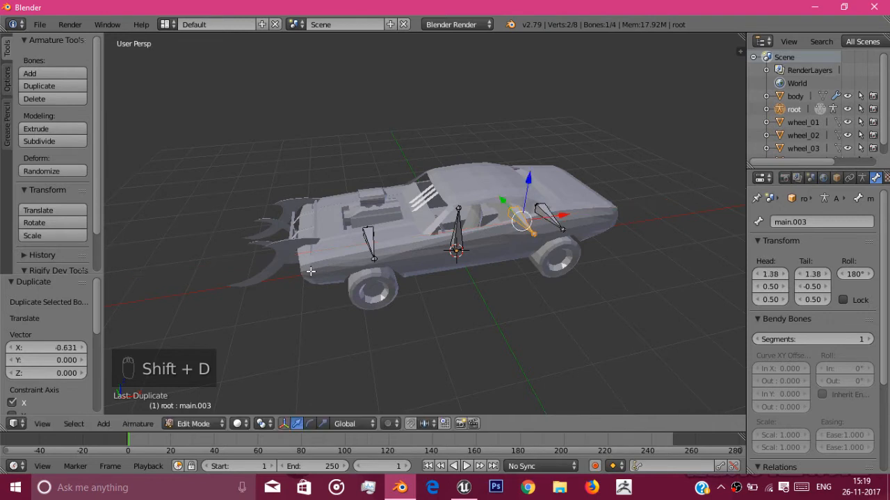
key(shift+d)
key(x)
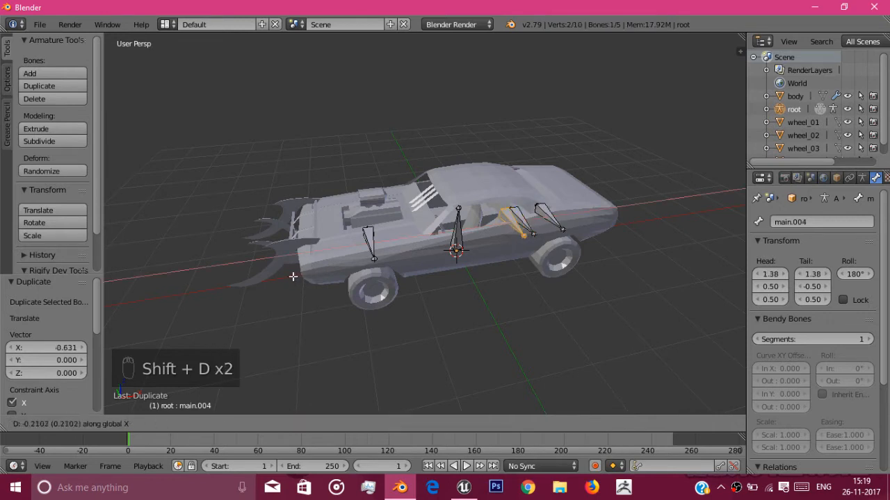
click(292, 278)
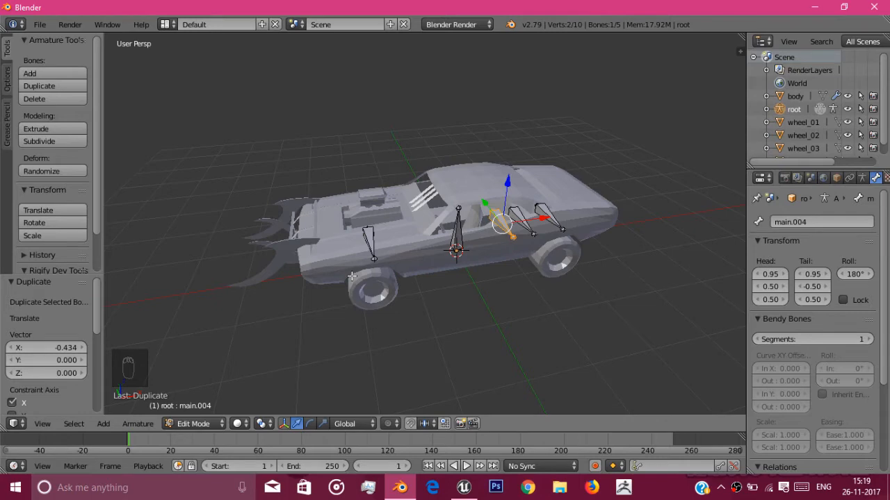
In Object Mode, select wheel_01 and snap the 3D cursor to it.
key(Tab)
middle_drag(369, 299, 378, 258)
right_click(372, 267)
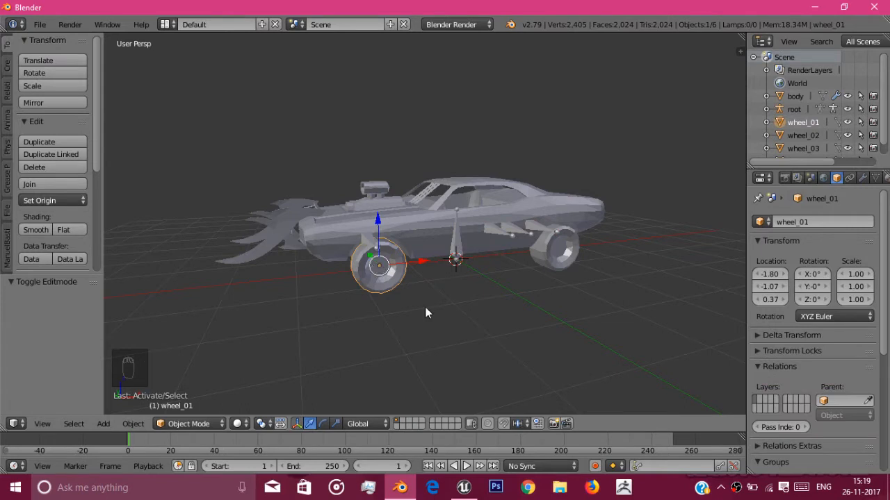
key(shift+s)
key(shift+s)
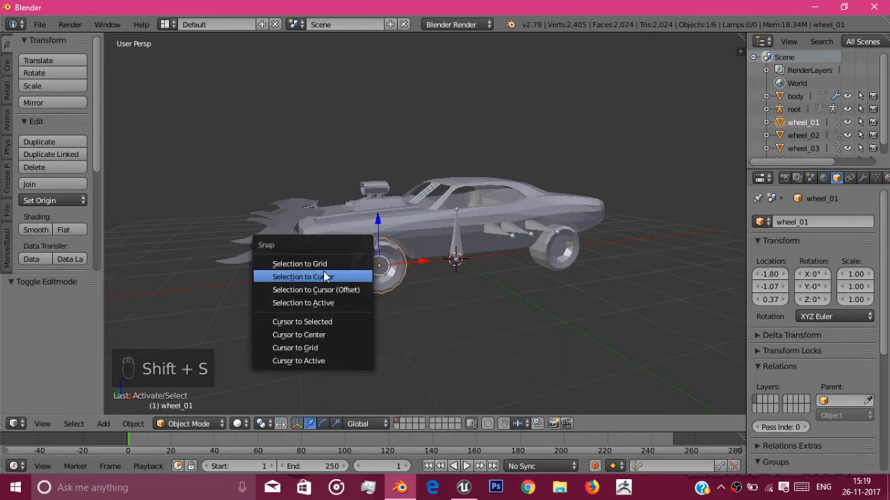
click(336, 322)
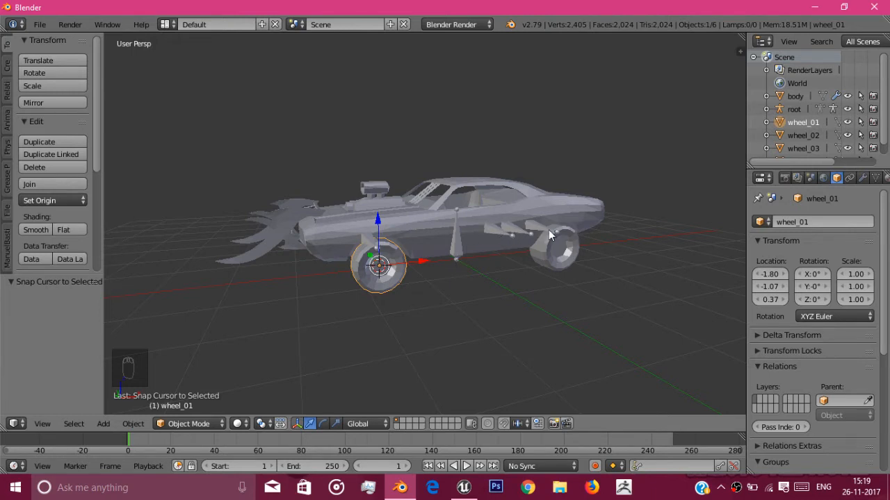
In the root armature's Edit Mode, snap the front horizontal bone main.001 to the 3D cursor at wheel_01.
right_click(492, 227)
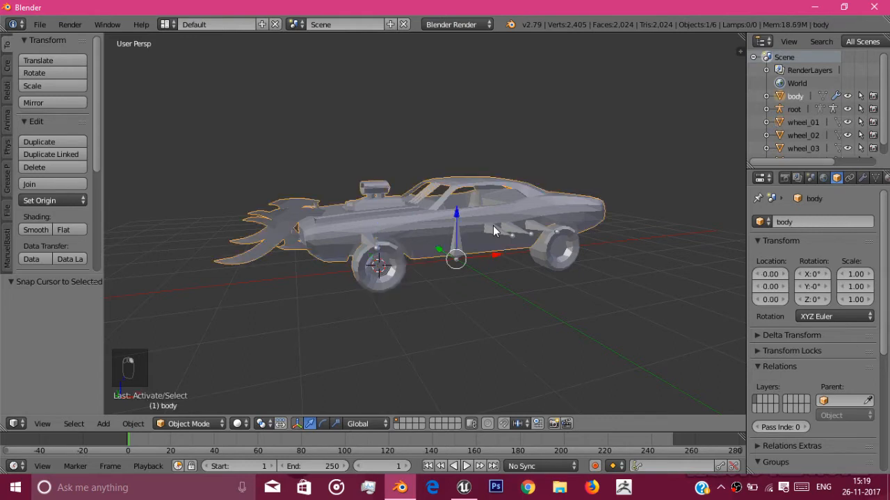
right_click(493, 226)
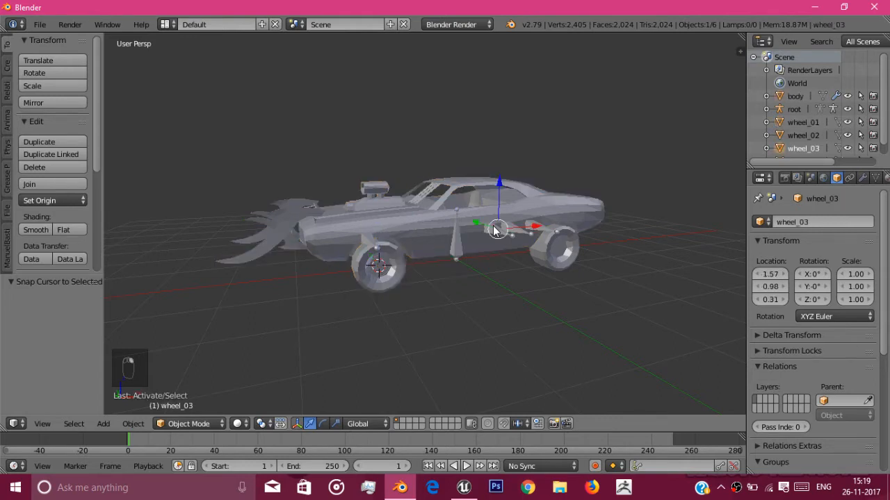
right_click(451, 261)
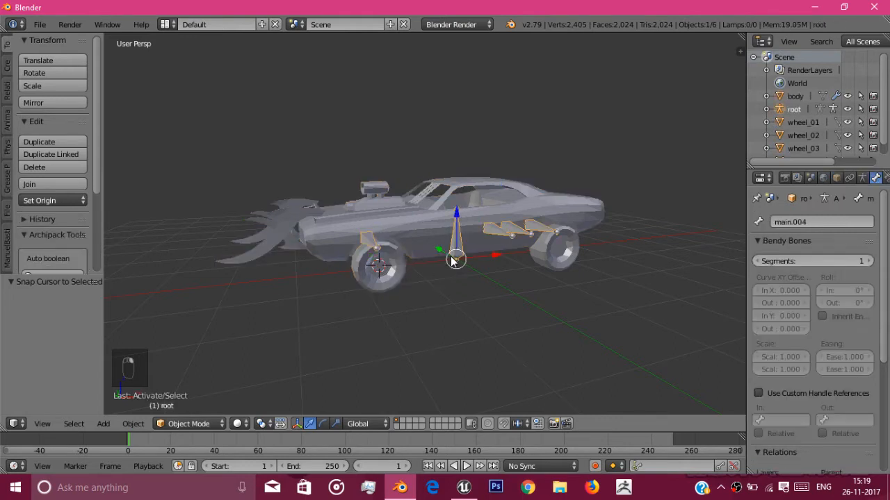
key(Tab)
right_click(365, 237)
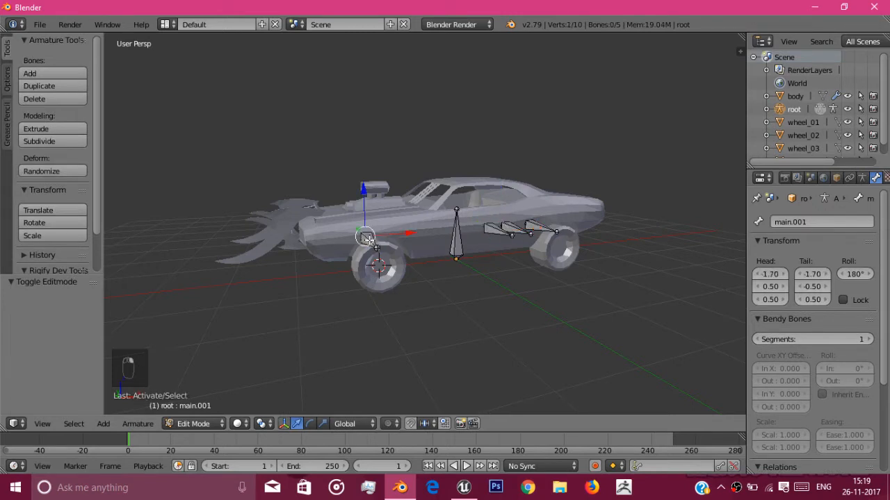
right_click(370, 241)
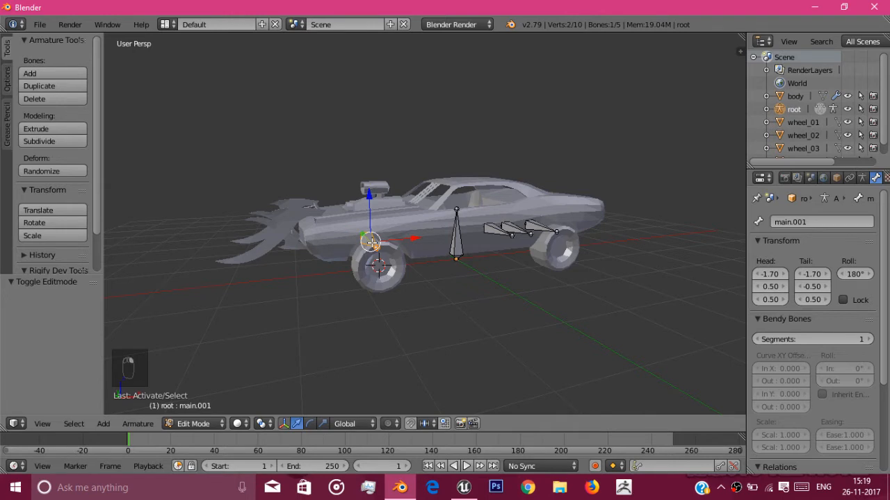
key(shift+s)
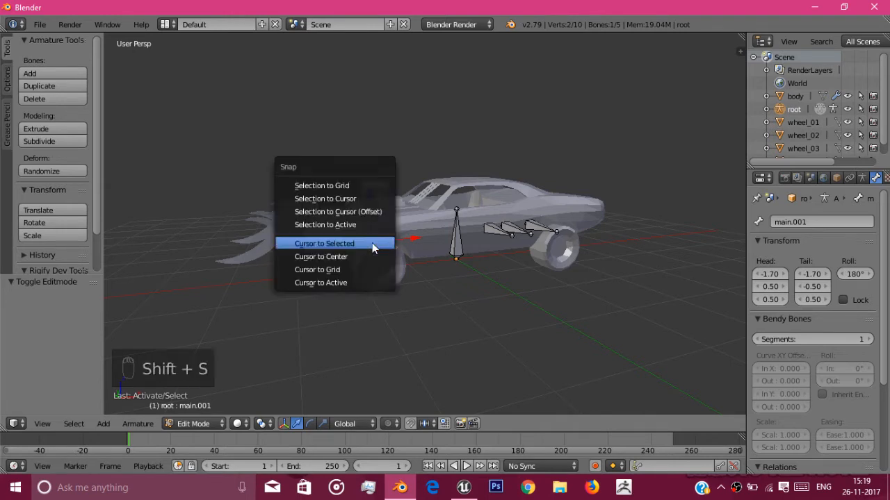
click(335, 198)
Return to Object Mode, select wheel_02 and snap the 3D cursor to it.
mouse_move(336, 198)
middle_down()
mouse_move(355, 177)
mouse_move(362, 194)
mouse_move(383, 183)
mouse_move(330, 134)
mouse_move(330, 151)
mouse_move(364, 149)
mouse_move(390, 174)
mouse_move(351, 202)
middle_up()
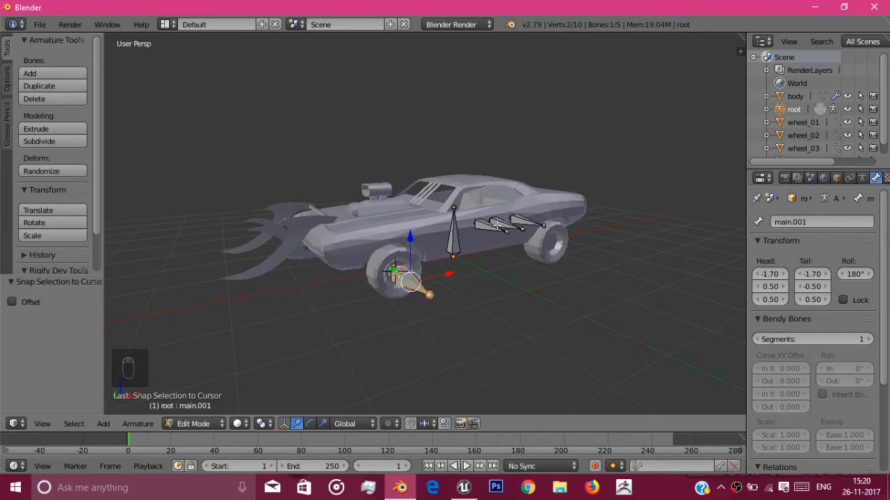
key(Tab)
right_click(548, 250)
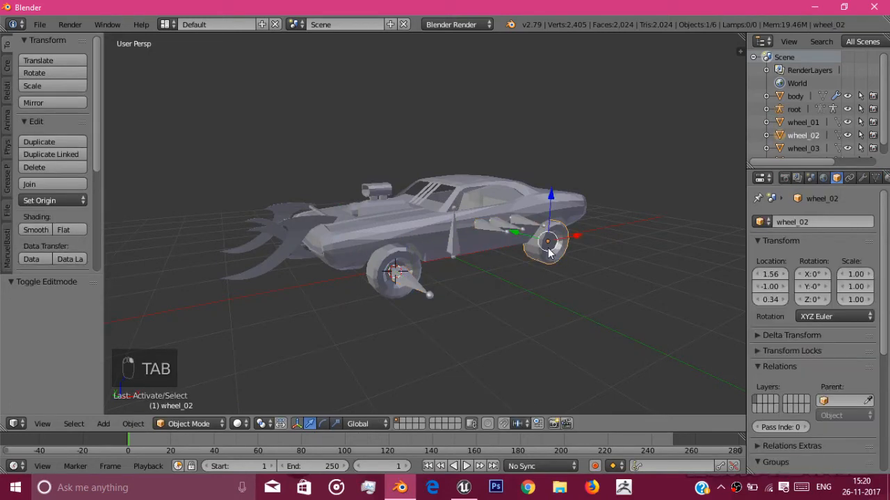
middle_drag(547, 251, 452, 254)
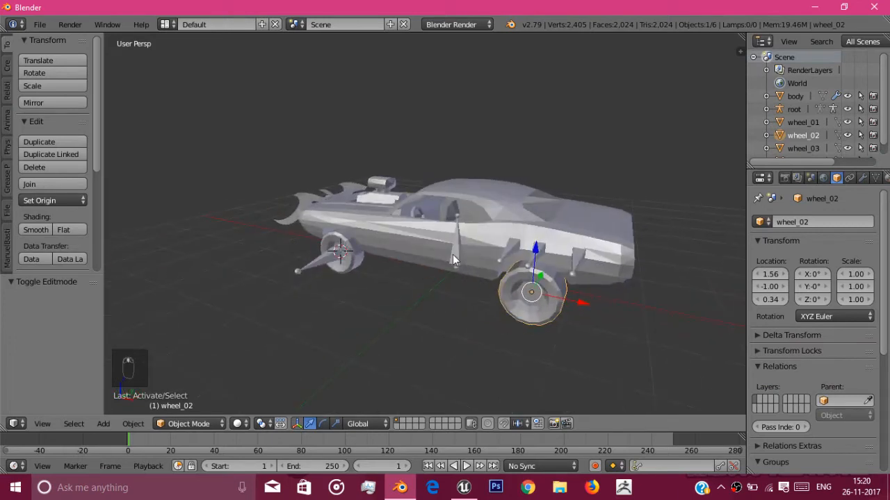
key(shift+s)
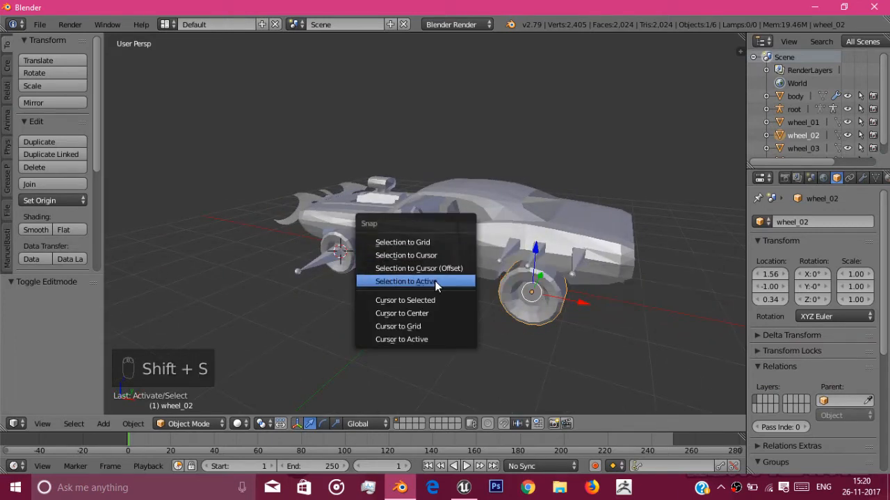
click(437, 300)
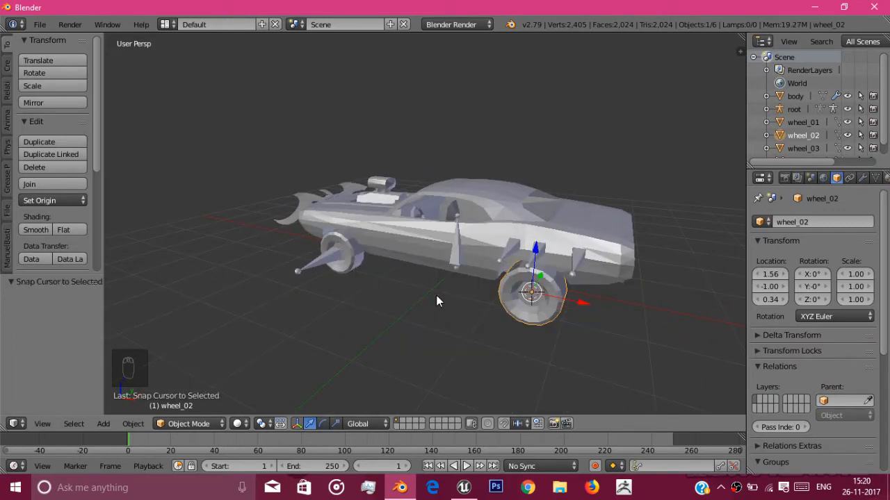
Edit the root armature and snap bone main.004, the horizontal copy nearest the main bone, to the 3D cursor at wheel_02.
key(shift+s)
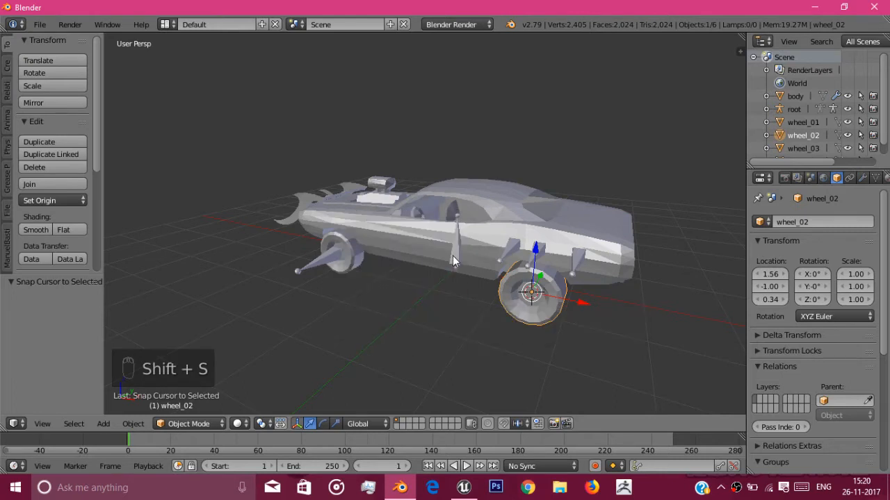
right_click(453, 257)
right_click(454, 261)
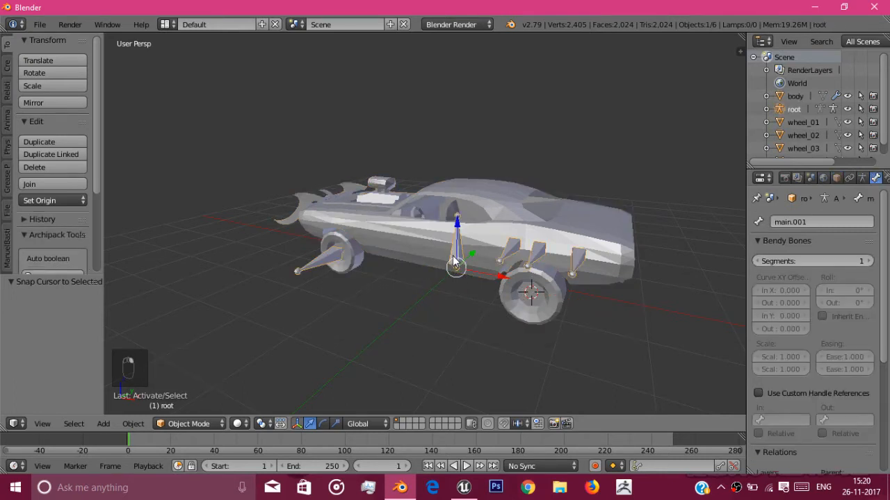
key(Tab)
right_click(501, 261)
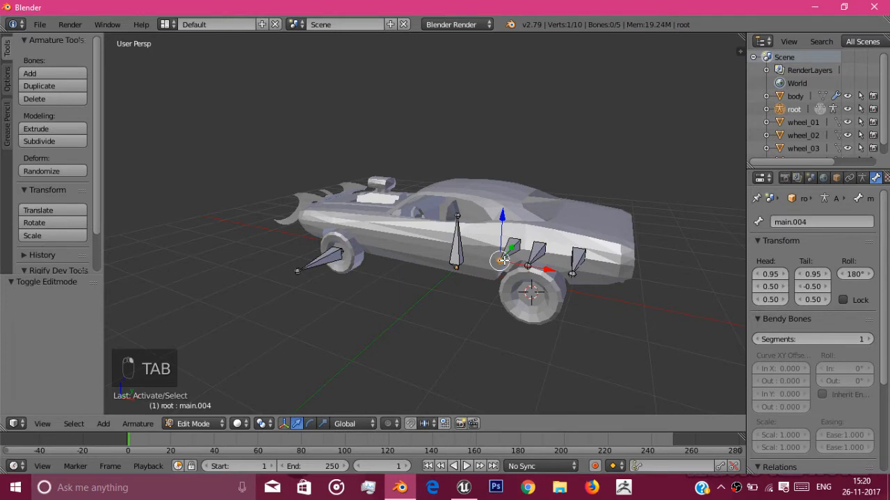
click(504, 260)
right_click(508, 252)
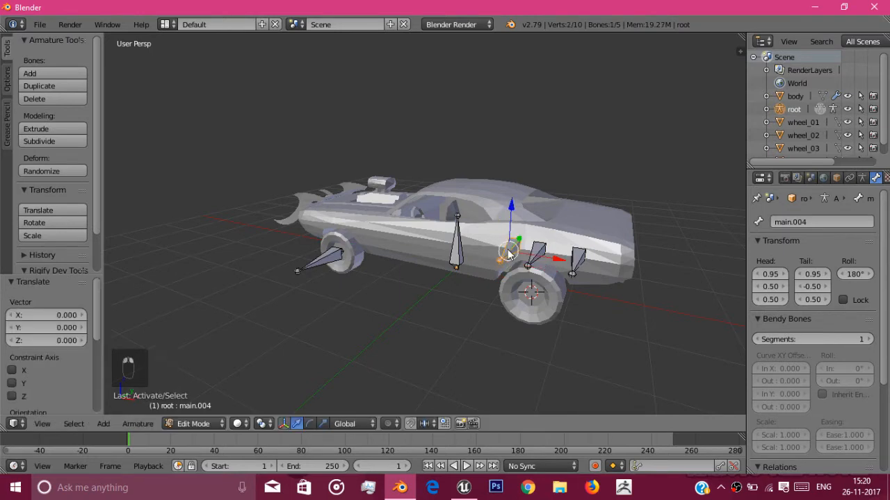
key(shift+s)
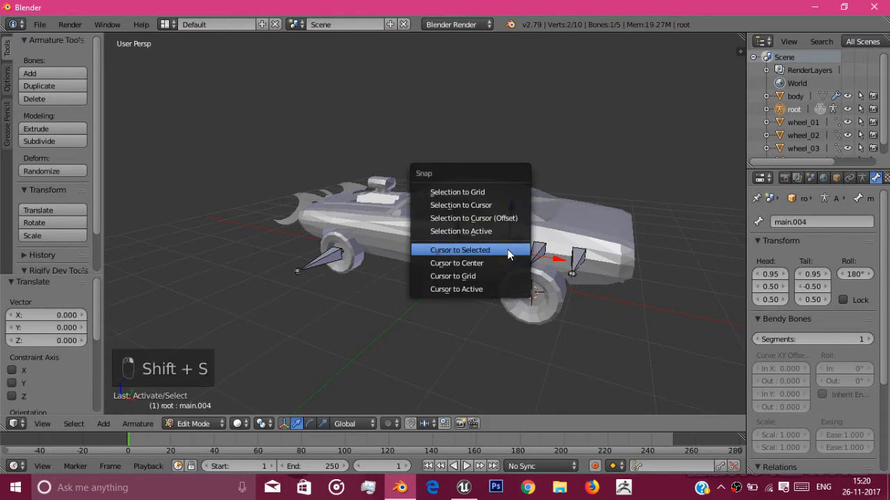
click(478, 205)
Leave Edit Mode, select wheel_03 and snap the 3D cursor to it.
middle_drag(479, 209, 366, 279)
key(Tab)
right_click(365, 283)
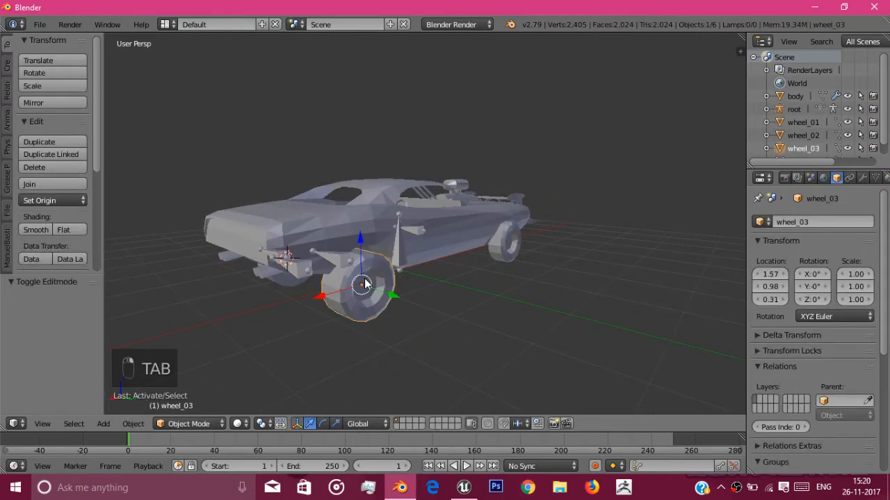
key(shift+s)
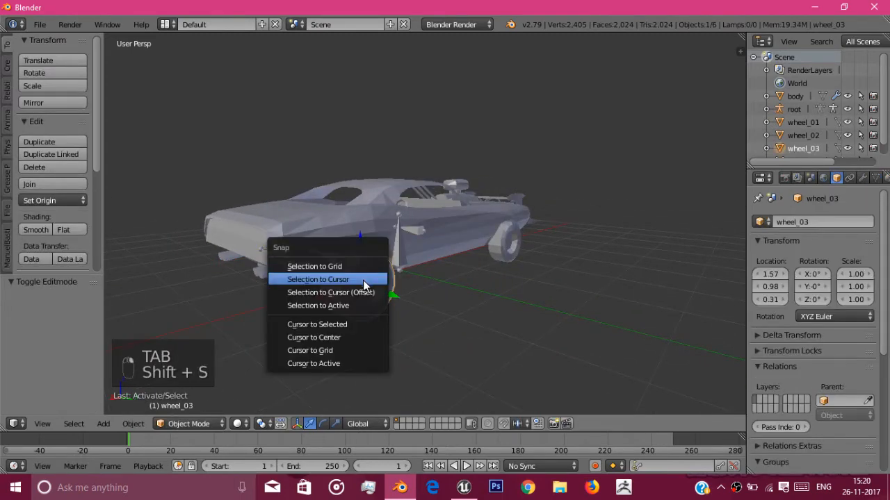
click(310, 322)
Edit the root armature and snap the rearmost horizontal bone, main.002, to the 3D cursor at wheel_03.
middle_drag(310, 327, 348, 326)
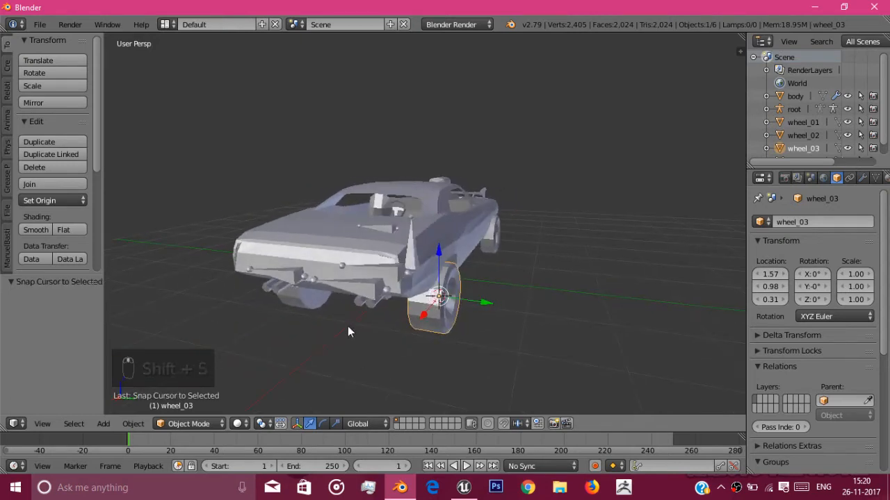
right_click(363, 288)
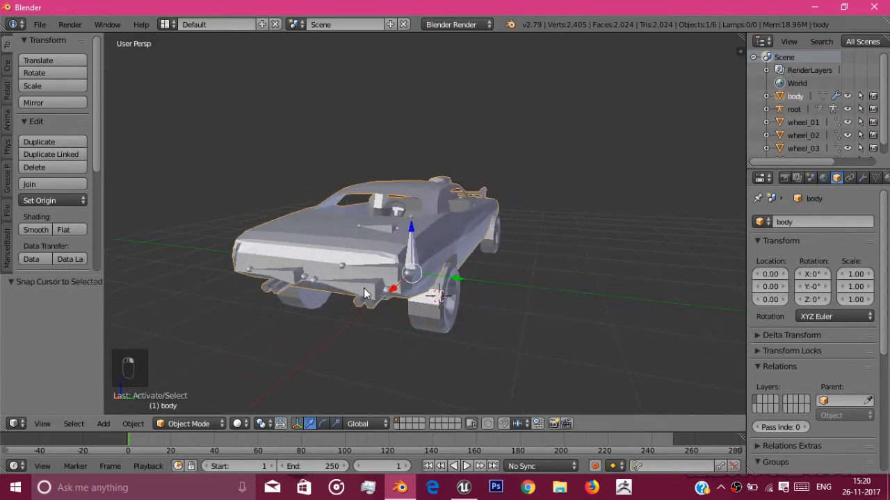
right_click(363, 288)
key(Tab)
right_click(364, 288)
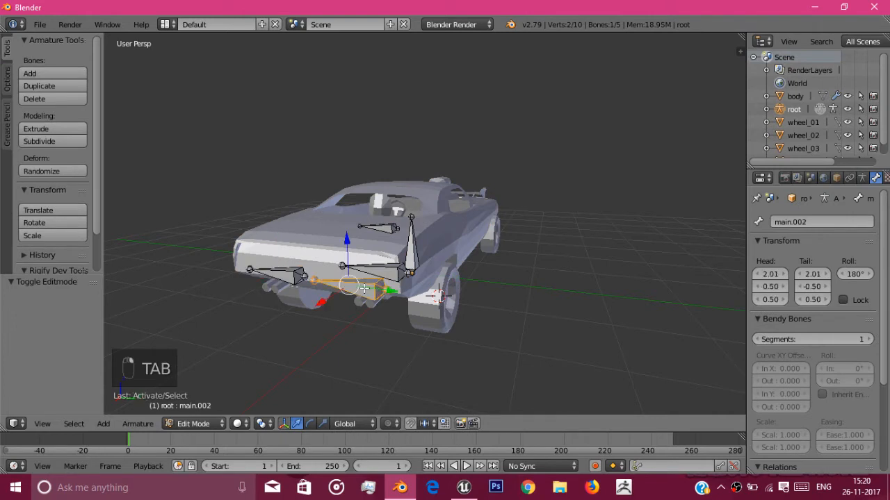
key(shift+s)
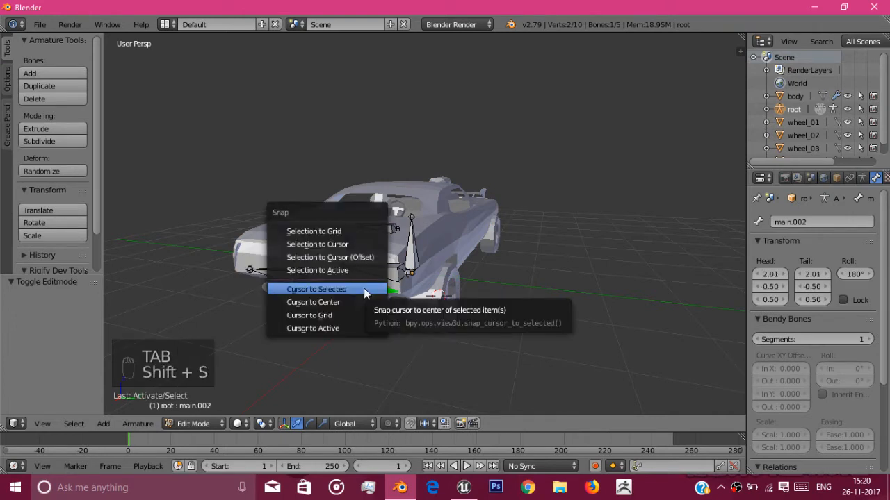
click(350, 245)
Back in Object Mode, select wheel_04 and snap the 3D cursor to it.
middle_drag(350, 245, 237, 292)
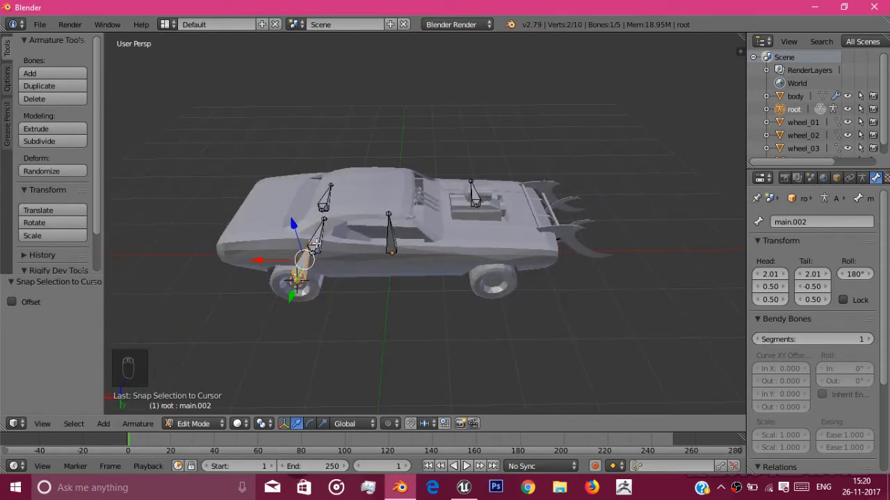
key(Tab)
right_click(485, 280)
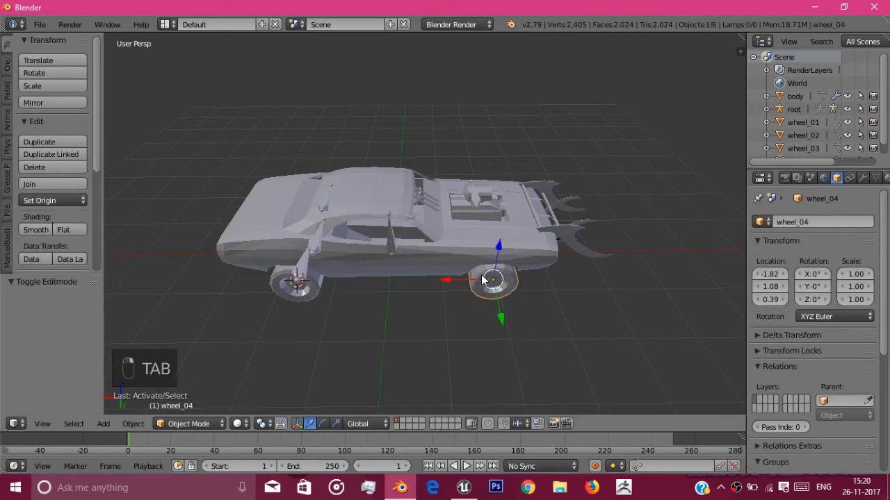
key(shift+s)
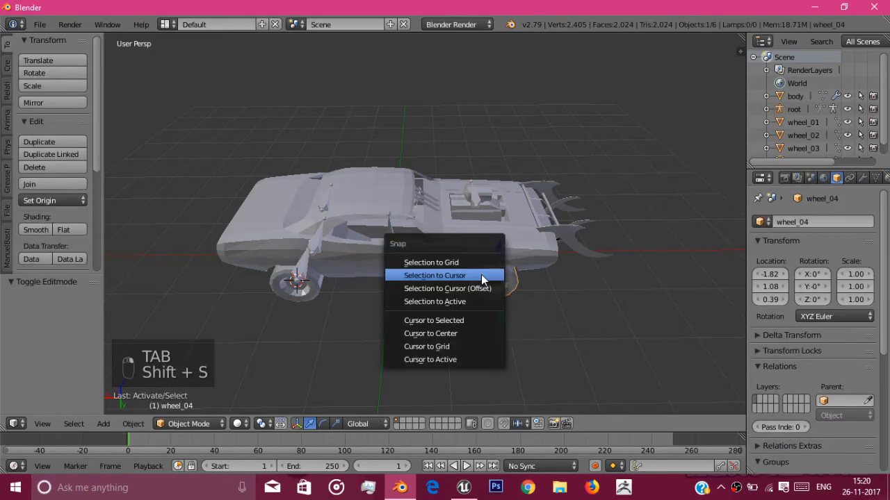
click(442, 321)
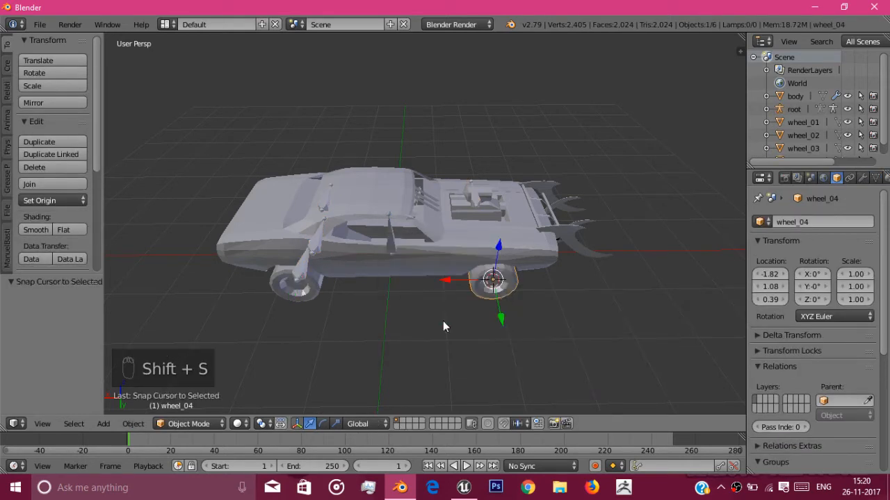
Edit the root armature and snap the remaining horizontal bone, main.003, to the 3D cursor at wheel_04.
right_click(324, 243)
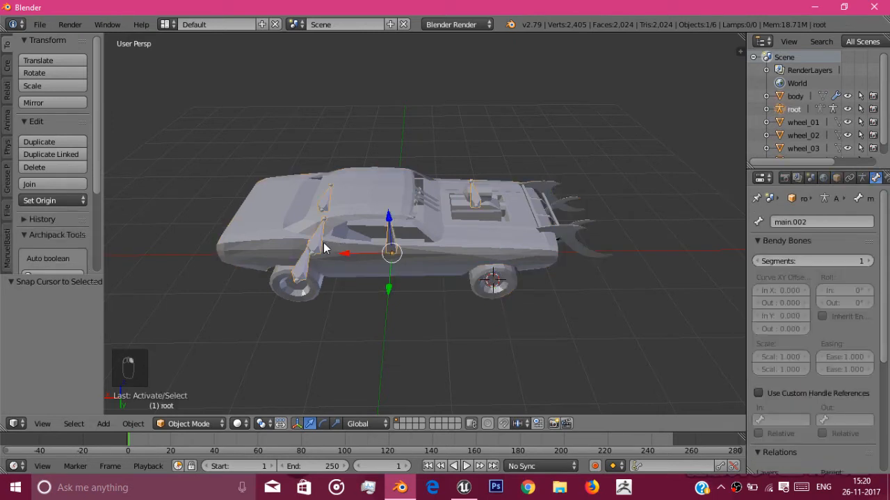
key(shift+s)
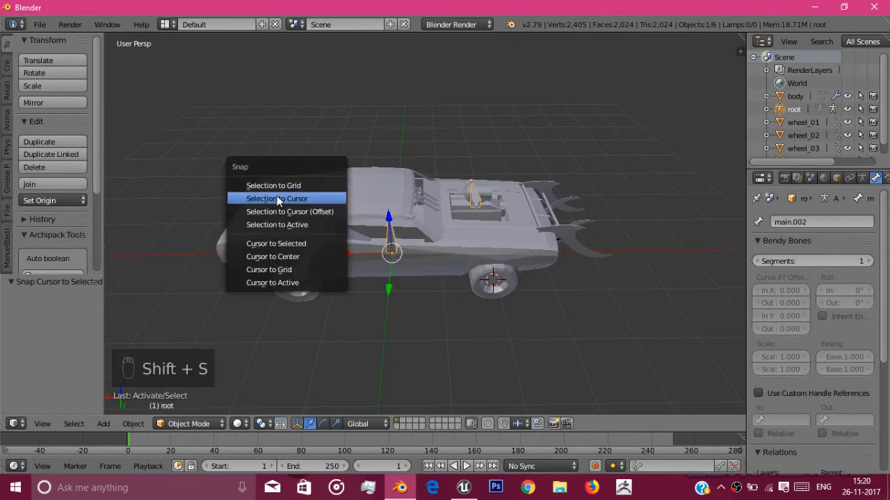
key(Tab)
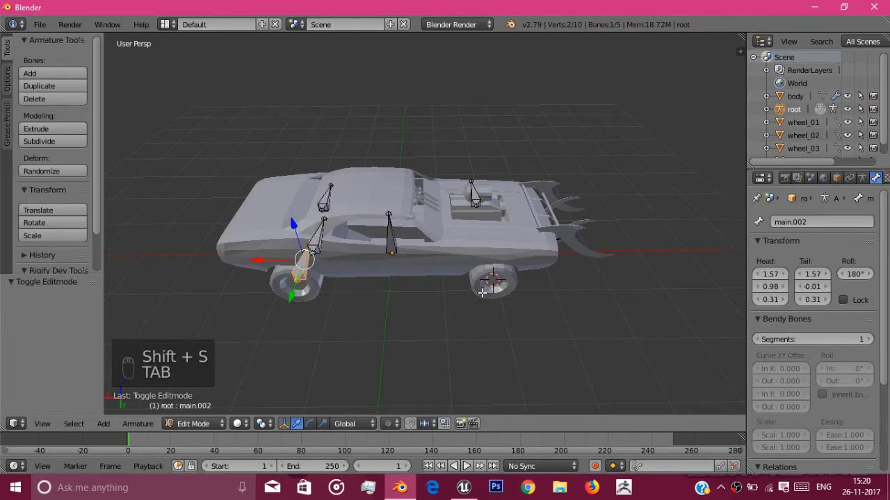
right_click(321, 234)
key(shift+s)
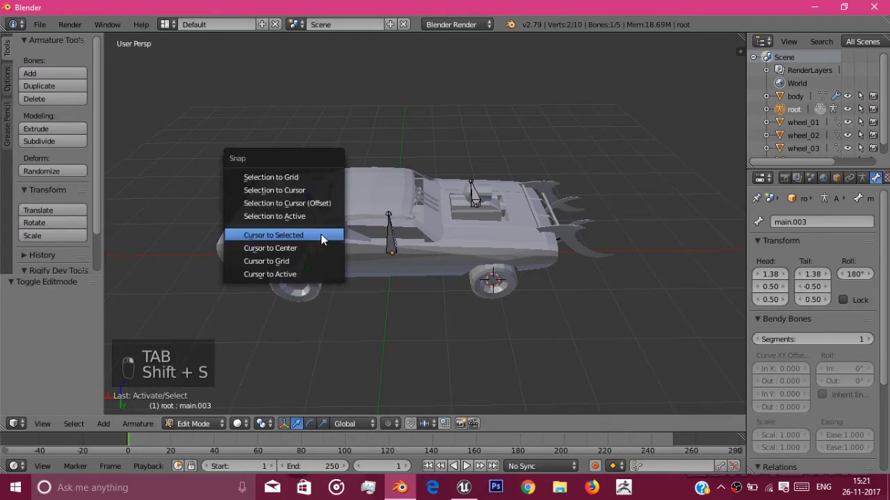
click(275, 186)
Rename the bone at the front left wheel, main.001, as front_left.
middle_drag(278, 186, 553, 181)
right_click(345, 285)
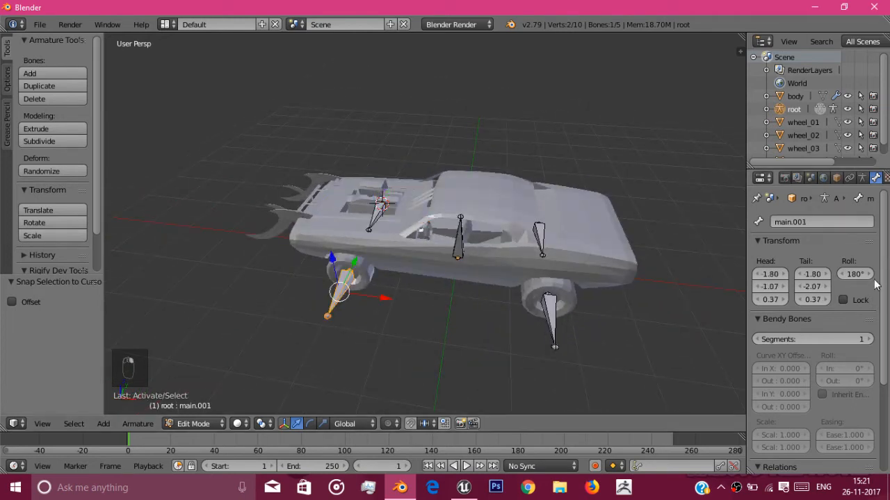
right_click(458, 239)
right_click(339, 296)
click(809, 222)
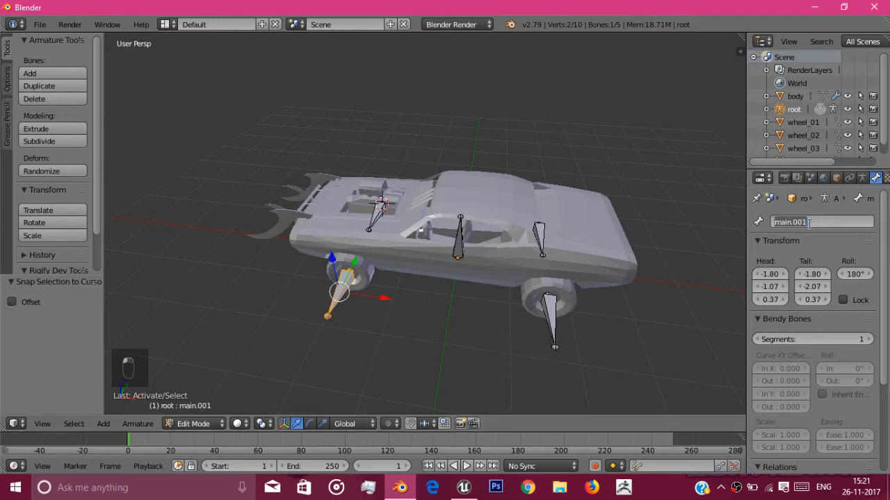
text(front_left)
key(Return)
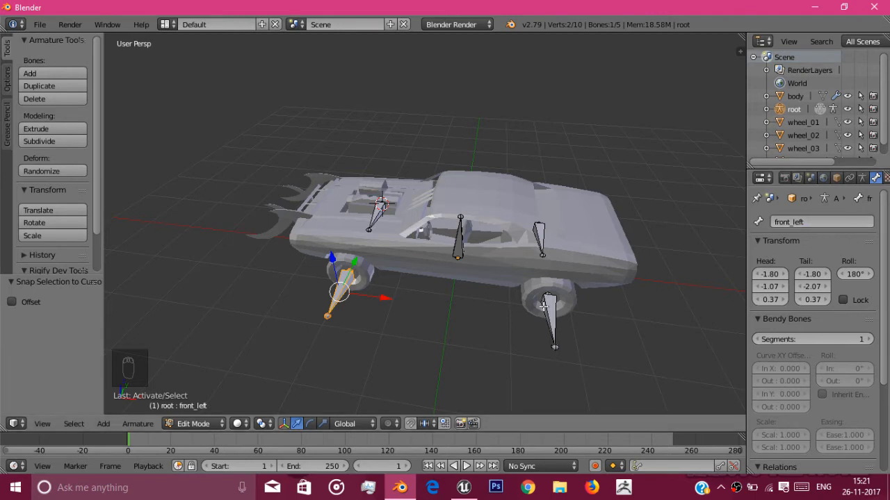
Rename the bone at the rear left wheel, main.004, as rear_left.
right_click(543, 306)
click(809, 222)
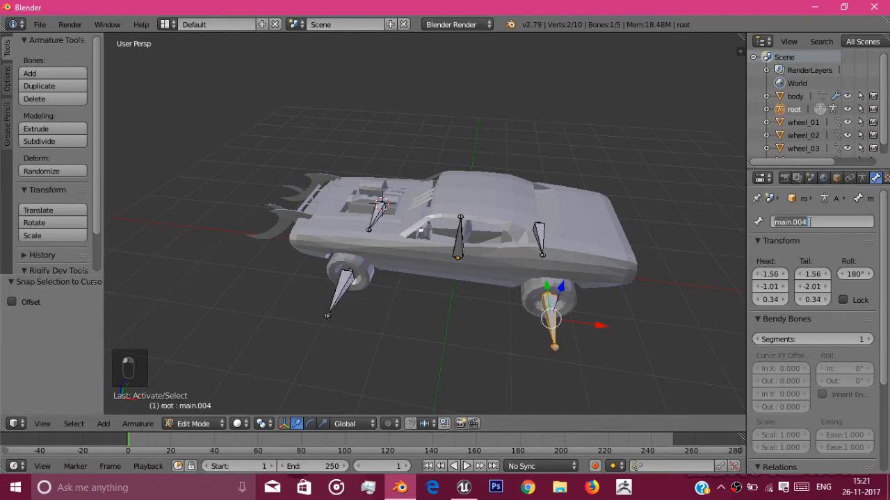
text(rear_left)
key(Return)
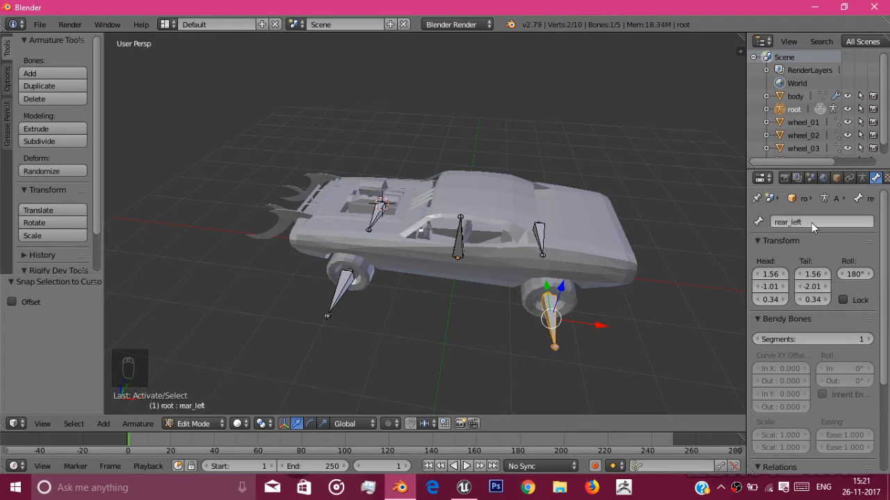
Rename the bone at the rear right wheel, main.002, as rear_right.
middle_drag(420, 236, 266, 200)
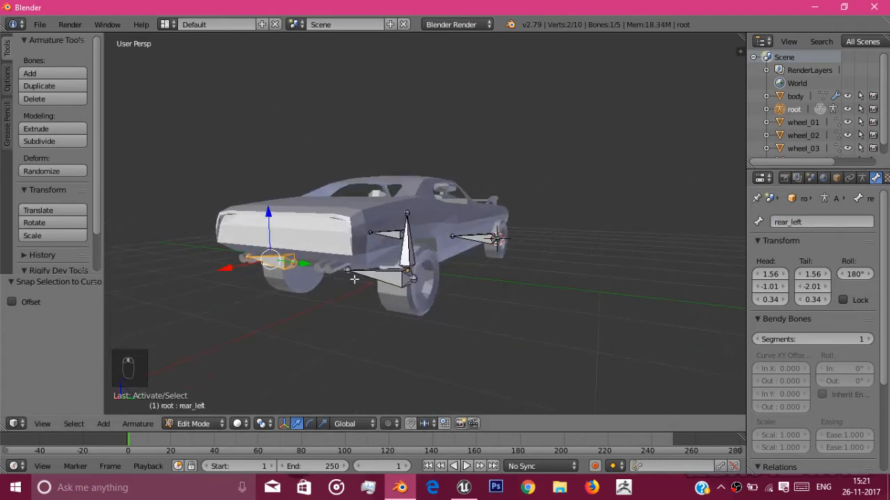
right_click(377, 275)
click(869, 222)
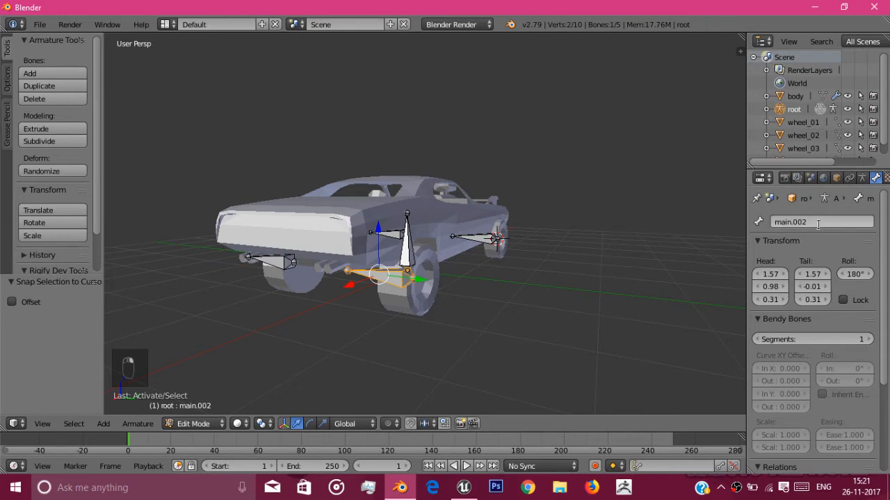
text(rear)
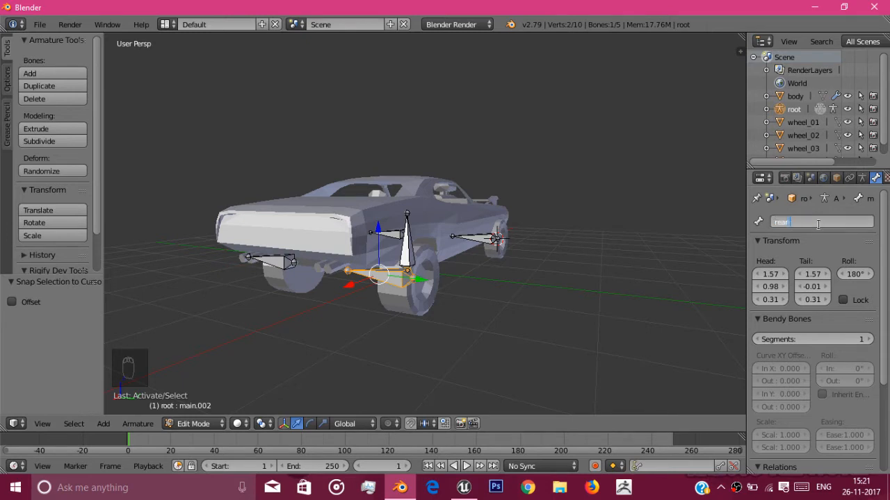
text(_right)
key(Return)
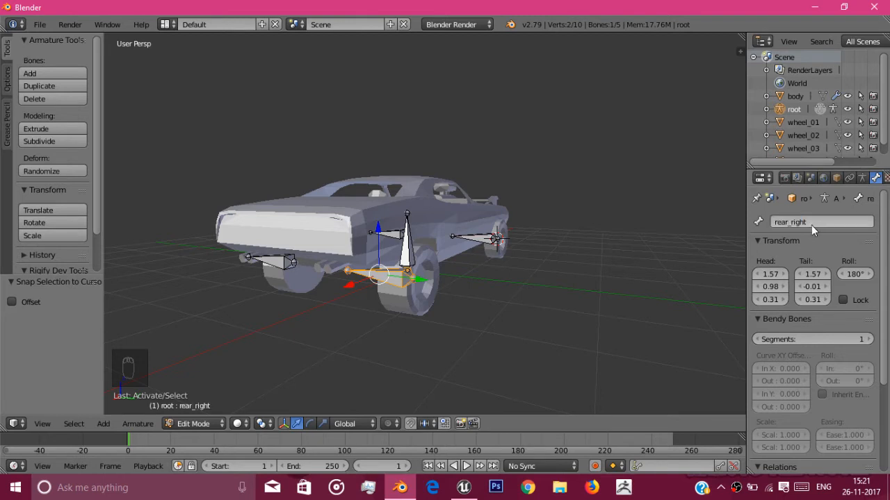
Rename the remaining bone at the front right wheel, main.003, as front_right.
right_click(482, 244)
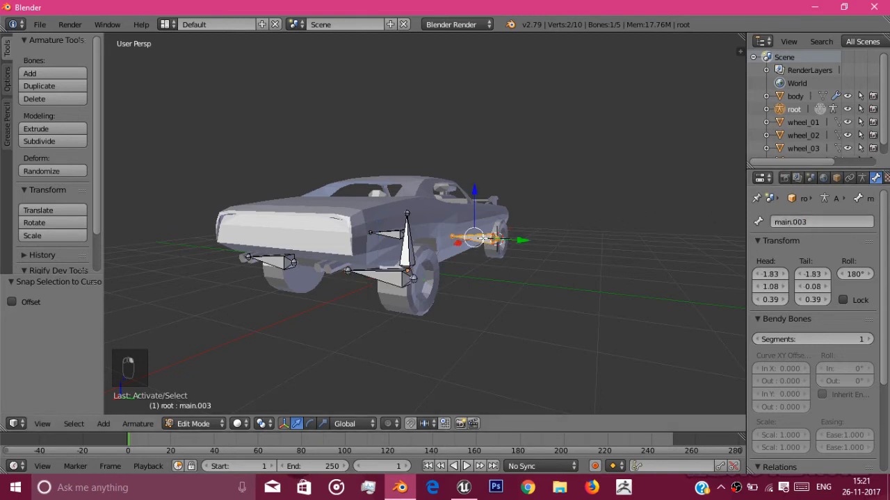
click(818, 221)
text(fron)
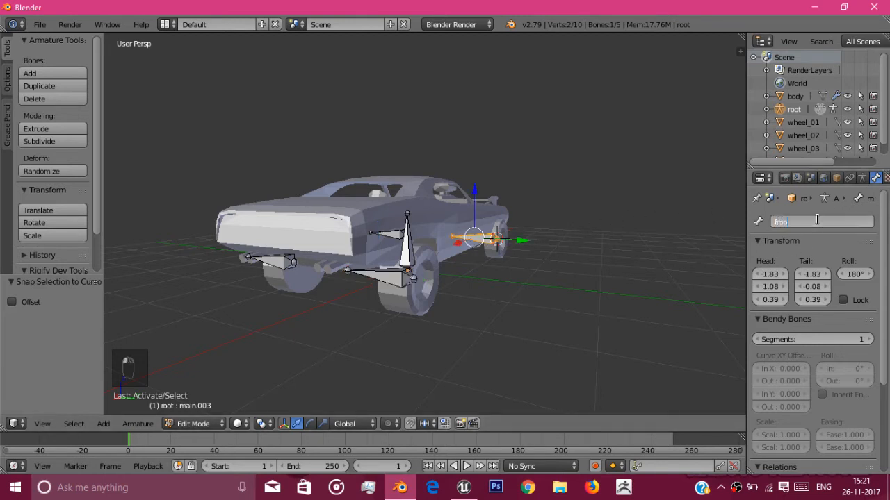
text(t_left)
key(Return)
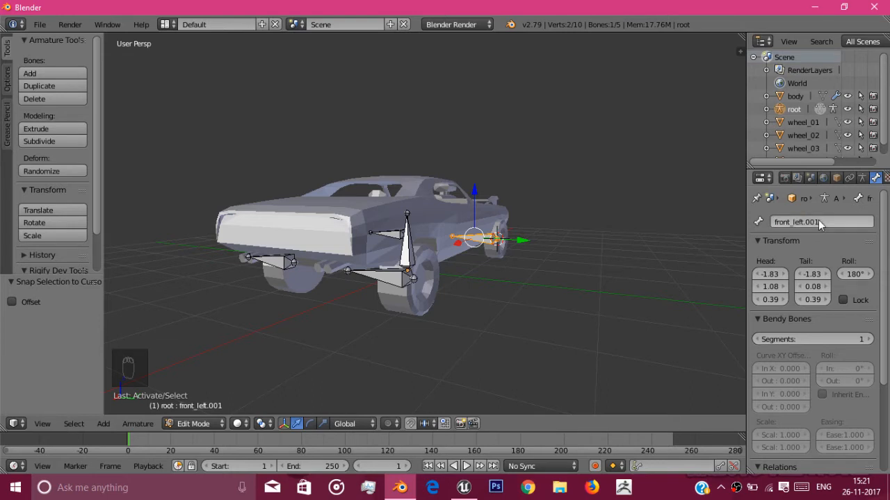
click(818, 221)
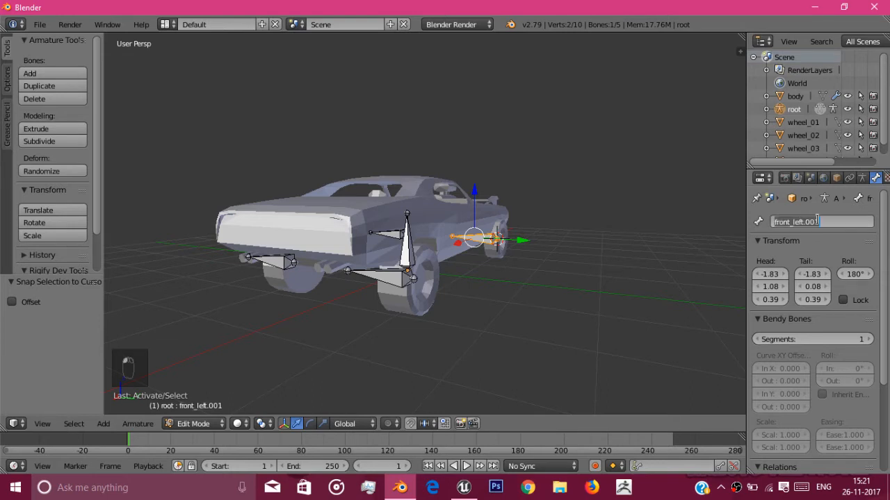
text(front_right)
key(Return)
Select the four wheel bones one after another to check that each name matches its wheel.
middle_drag(541, 225, 153, 264)
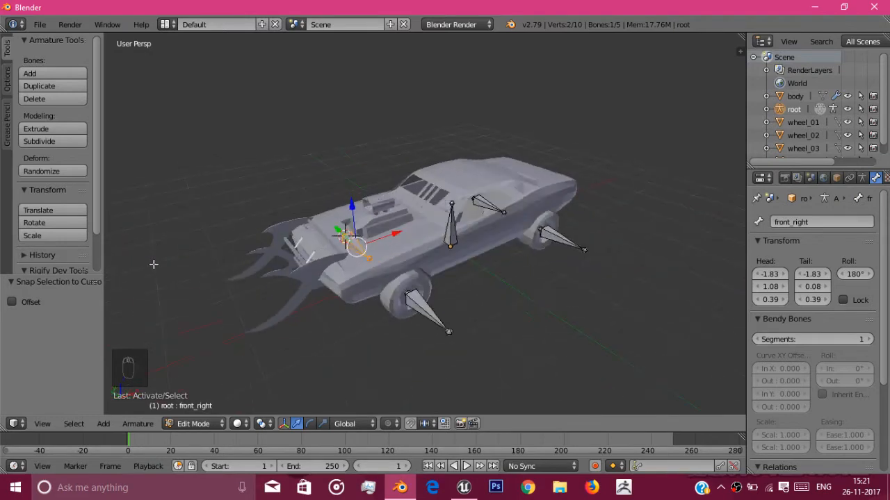
right_click(419, 308)
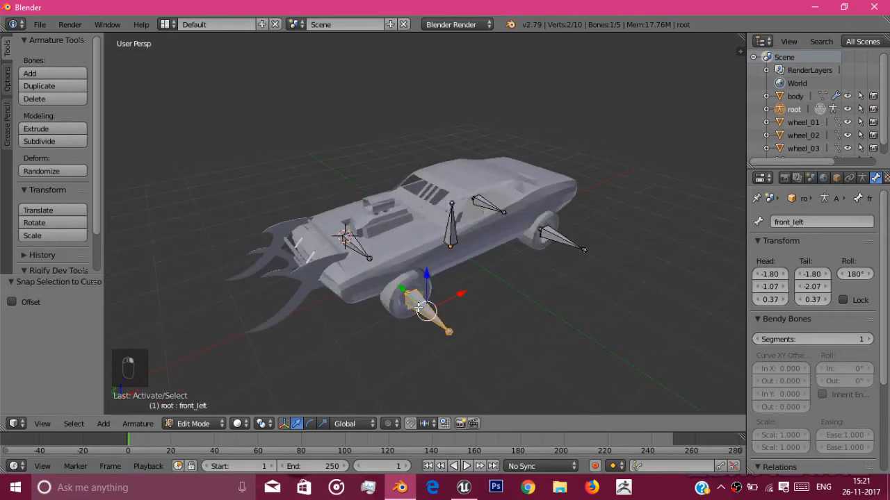
right_click(569, 246)
right_click(488, 203)
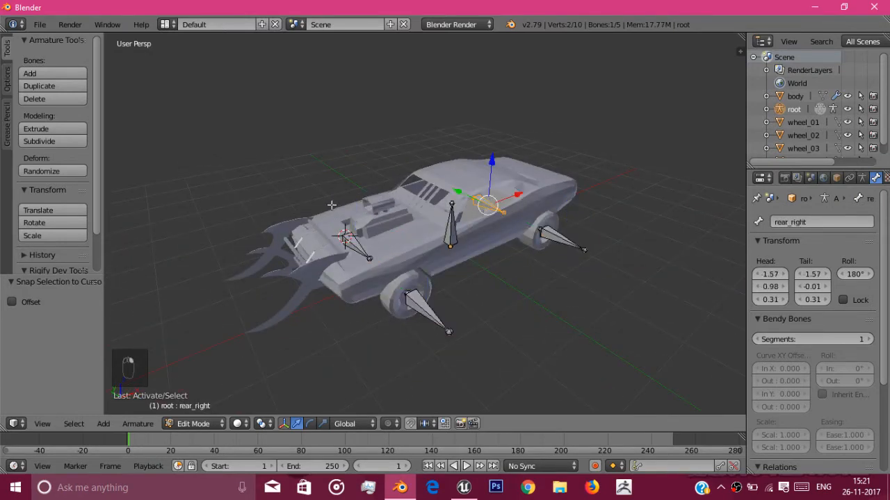
right_click(363, 243)
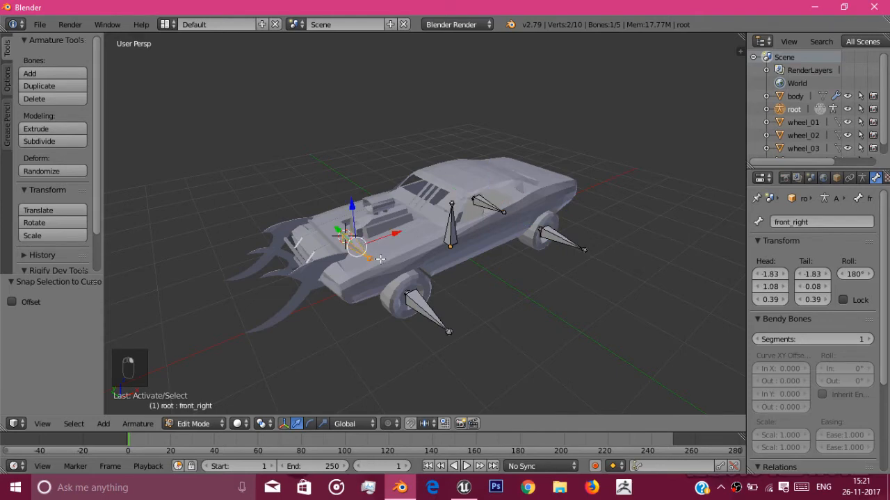
Return to Object Mode and select the car body together with all four wheels.
middle_drag(292, 204, 198, 186)
key(Tab)
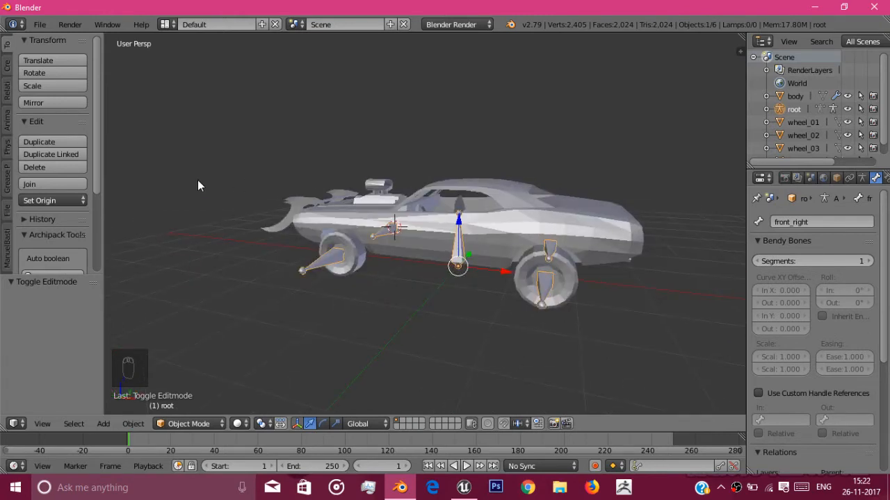
right_click(526, 235)
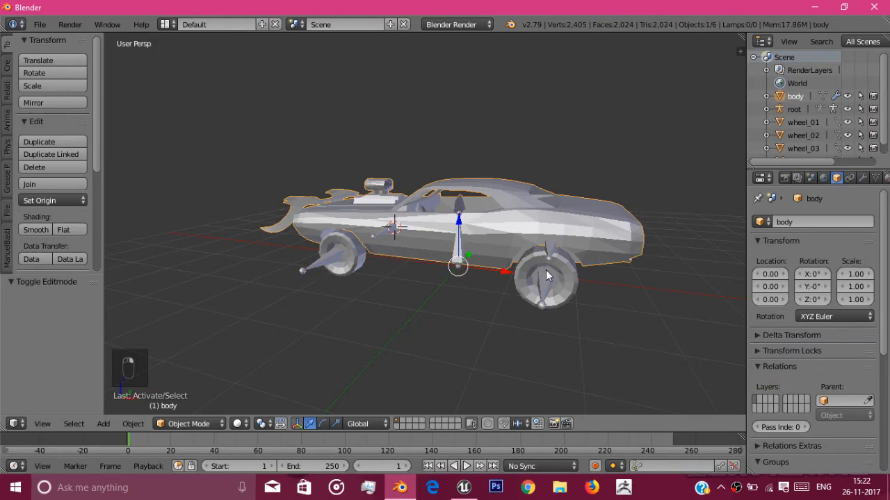
right_click(546, 270)
right_click(529, 226)
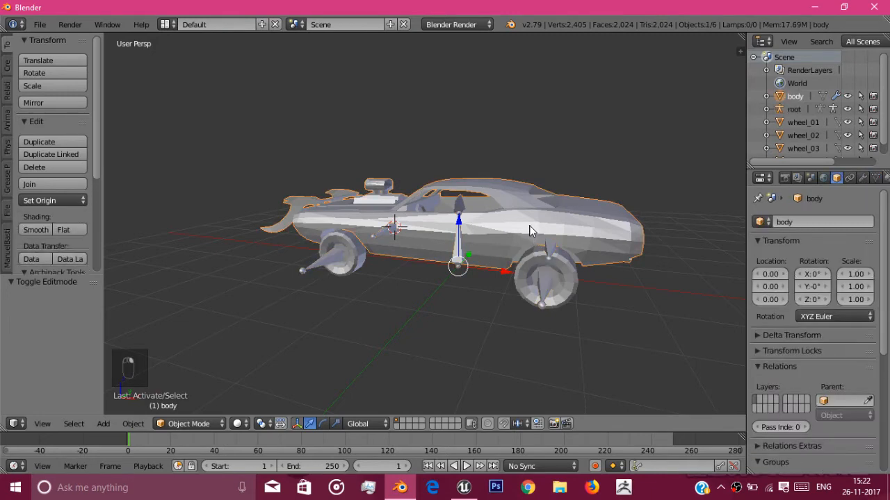
right_click(566, 270)
middle_drag(517, 235, 561, 269)
shift+right_click(547, 276)
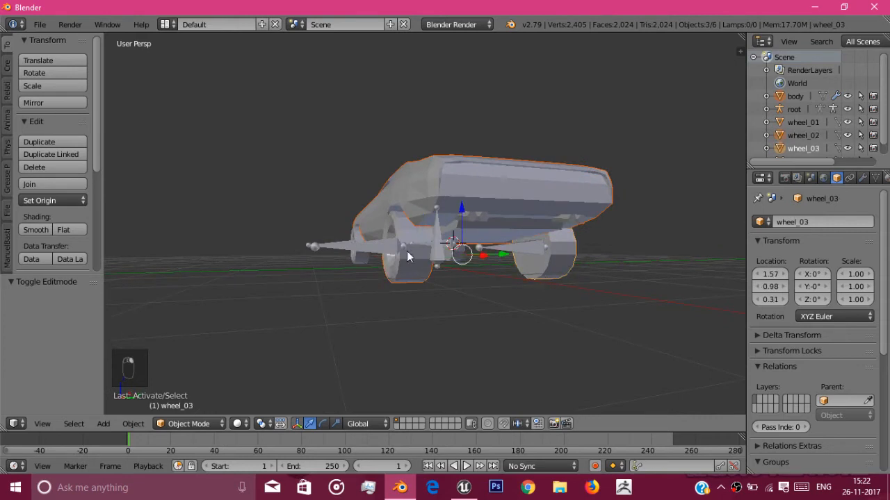
middle_drag(408, 257, 439, 280)
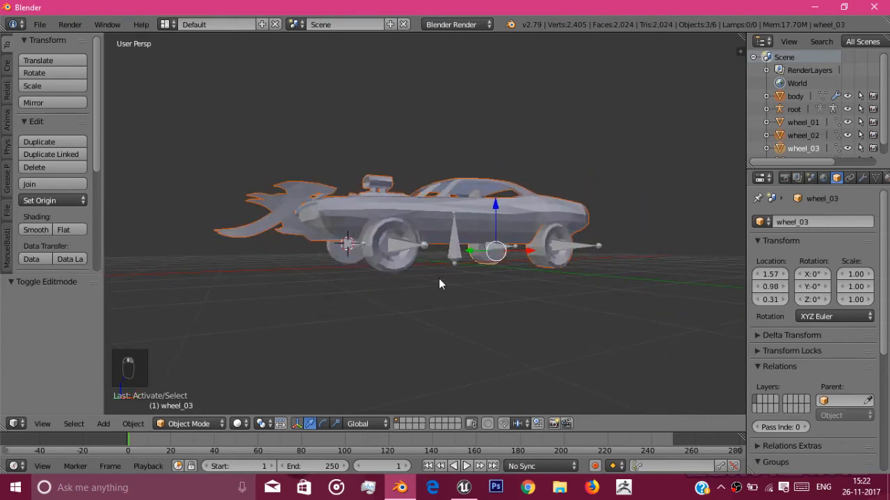
shift+right_click(372, 268)
shift+right_click(338, 252)
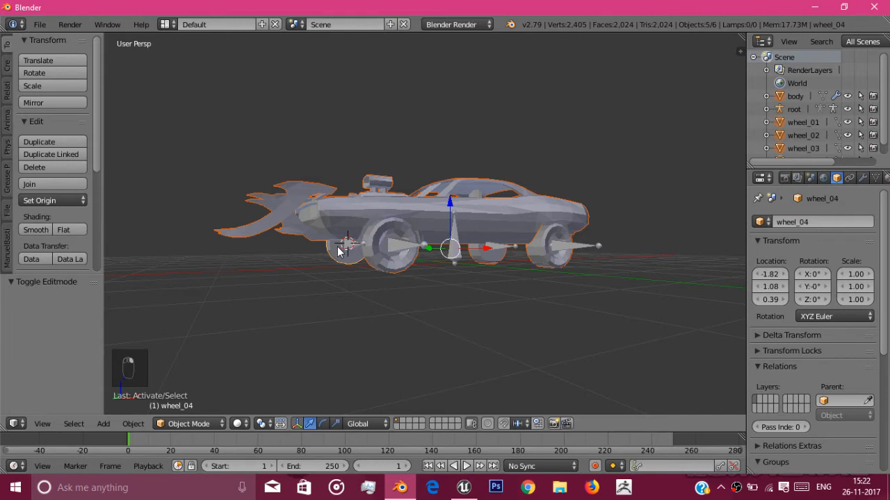
middle_drag(338, 252, 384, 287)
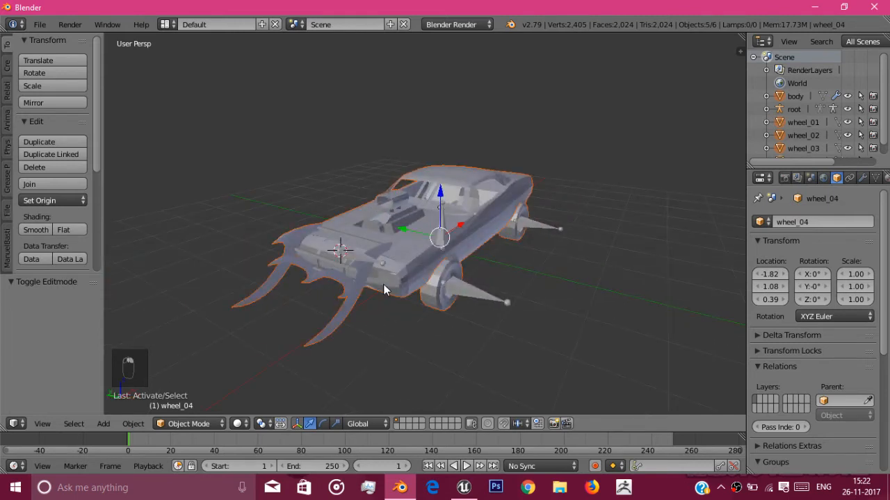
Add the root armature to the selection as the active object and parent the meshes to it using Armature Deform With Empty Groups.
shift+right_click(469, 295)
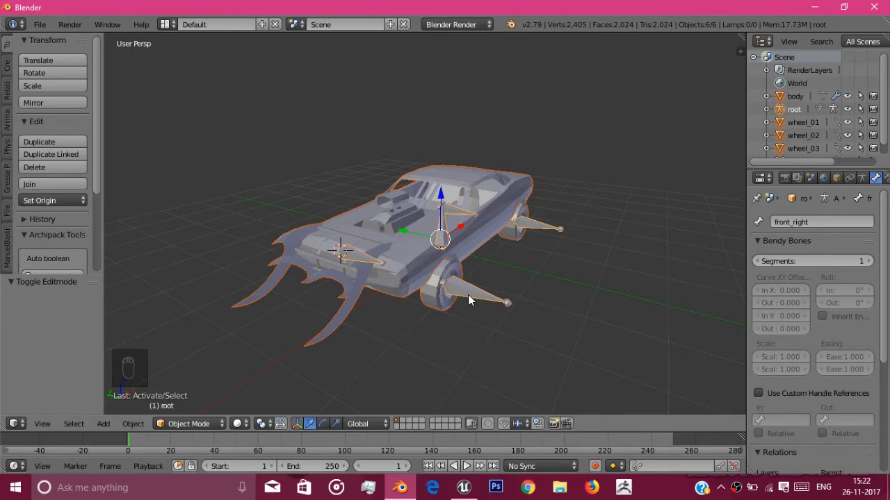
key(ctrl+p)
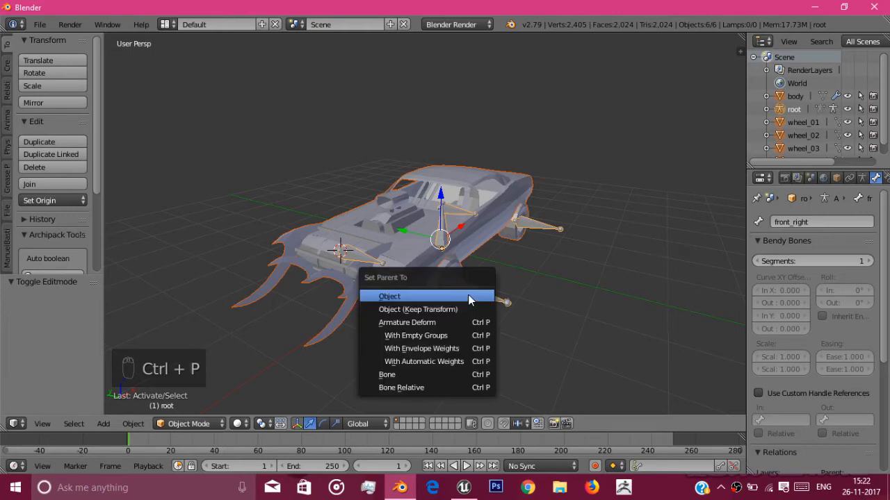
click(455, 336)
middle_drag(493, 317, 445, 376)
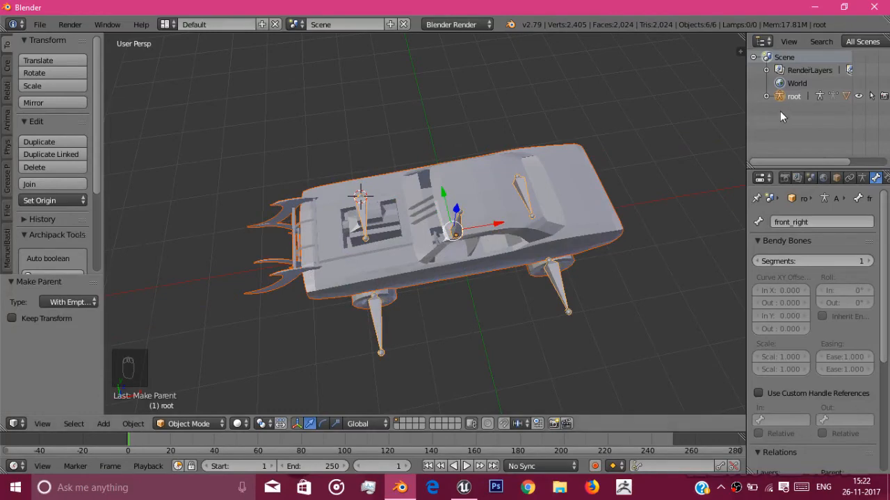
middle_drag(410, 256, 420, 205)
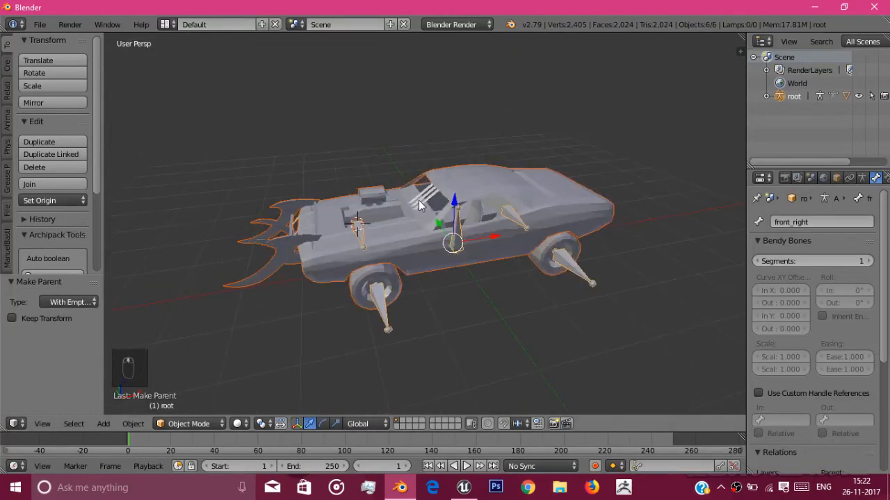
right_click(379, 303)
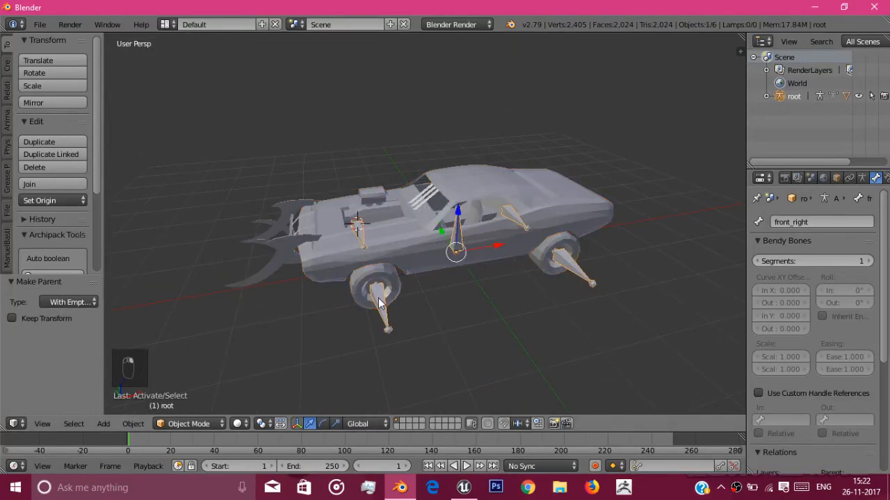
click(505, 176)
right_click(504, 176)
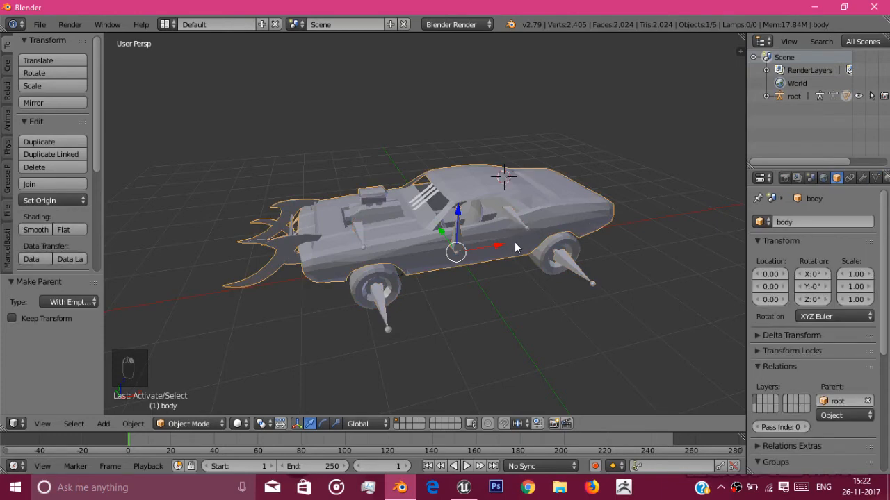
middle_drag(514, 242, 490, 226)
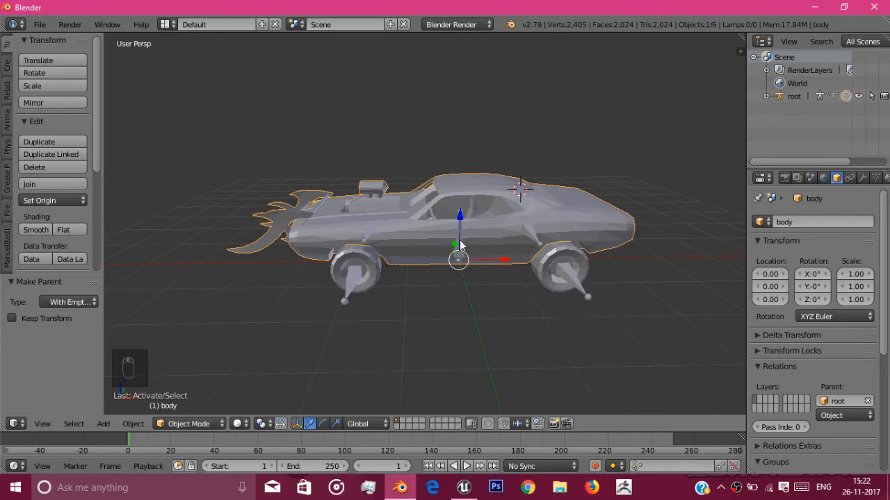
right_click(352, 273)
click(198, 426)
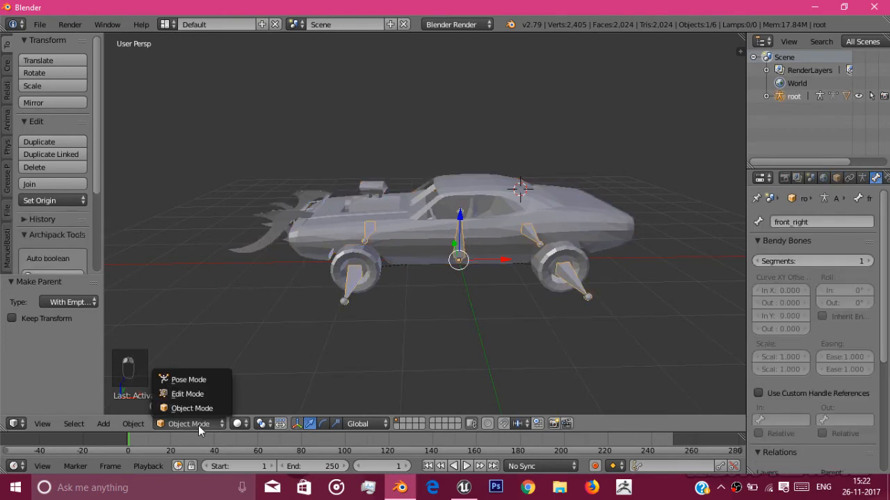
Select the front left wheel, wheel_01, and switch it to Weight Paint mode.
right_click(353, 259)
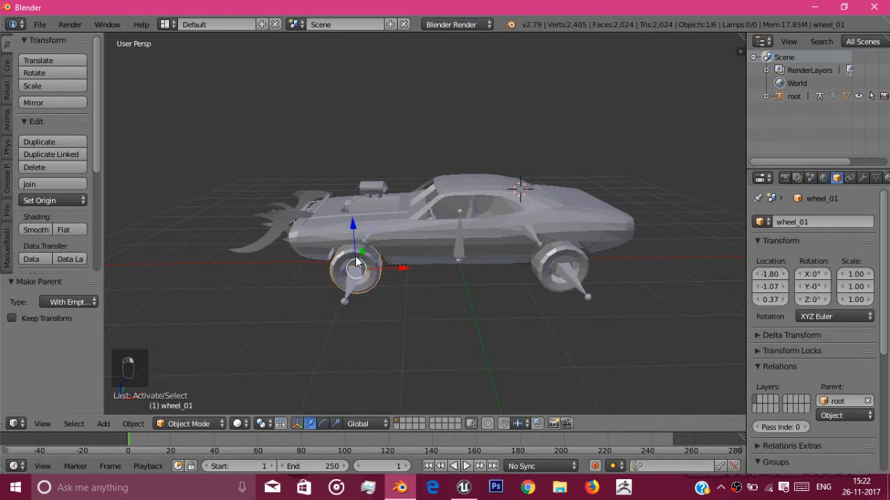
click(188, 424)
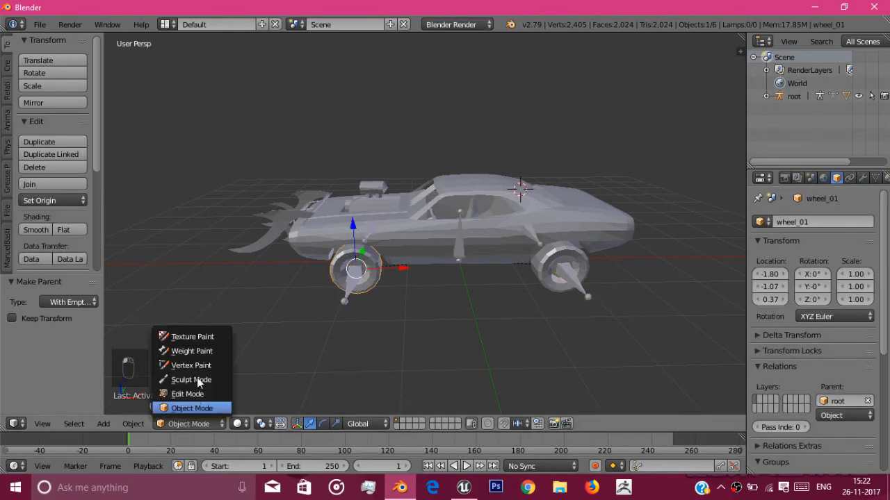
click(196, 351)
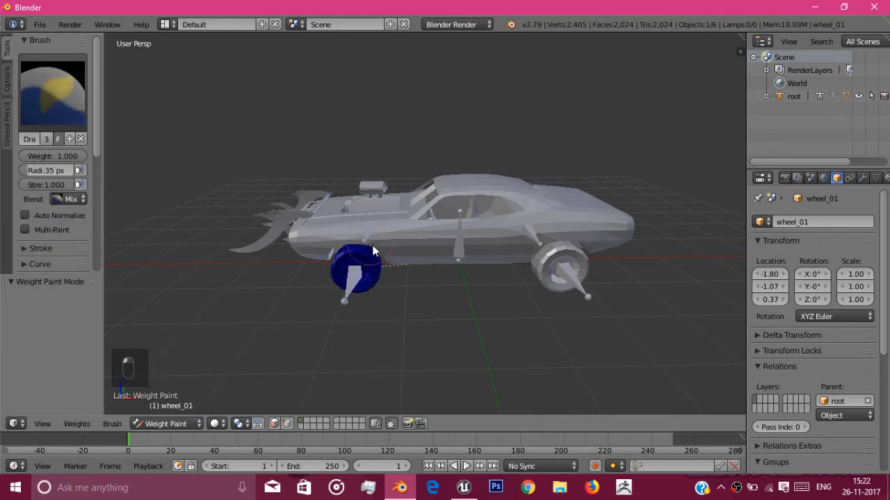
drag(354, 251, 358, 243)
right_click(308, 268)
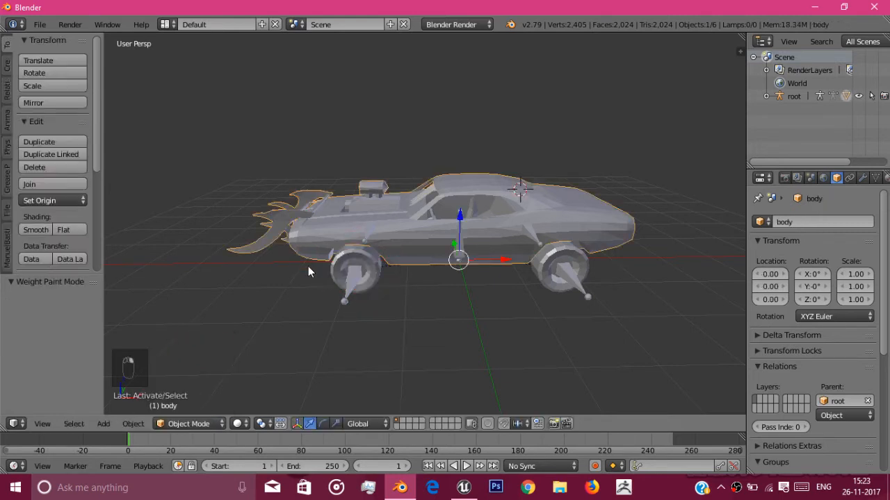
key(ctrl+z)
key(ctrl+z)
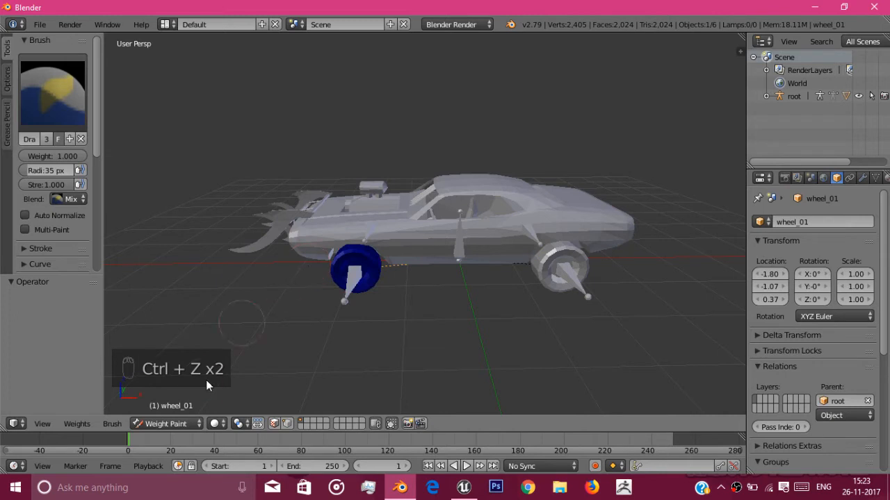
Leave Weight Paint for Object Mode and open the car body in Edit Mode with all its vertices selected.
click(185, 425)
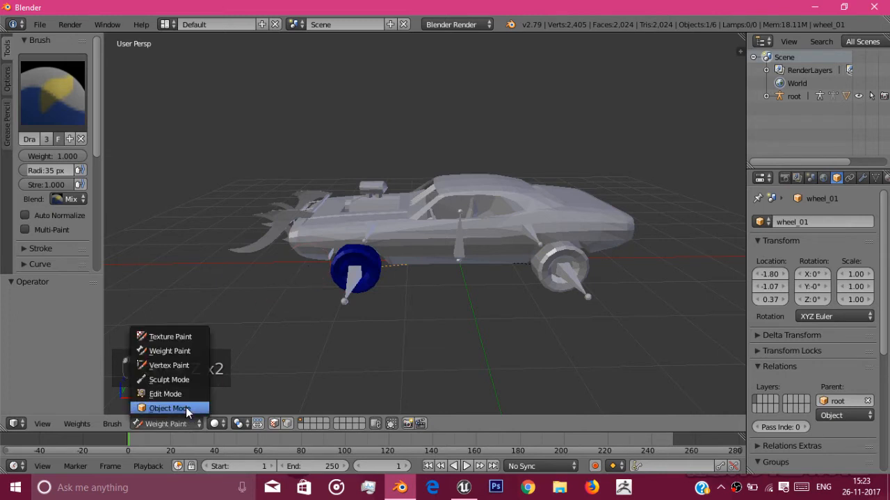
click(186, 408)
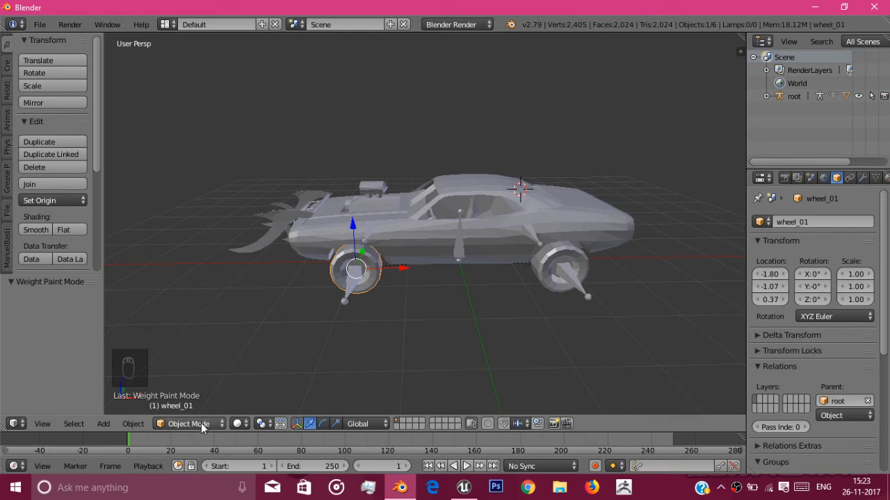
right_click(508, 230)
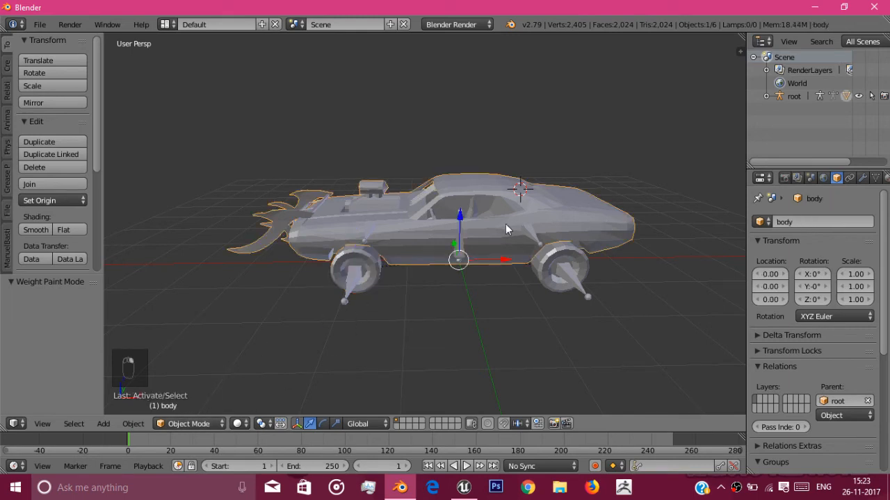
click(190, 423)
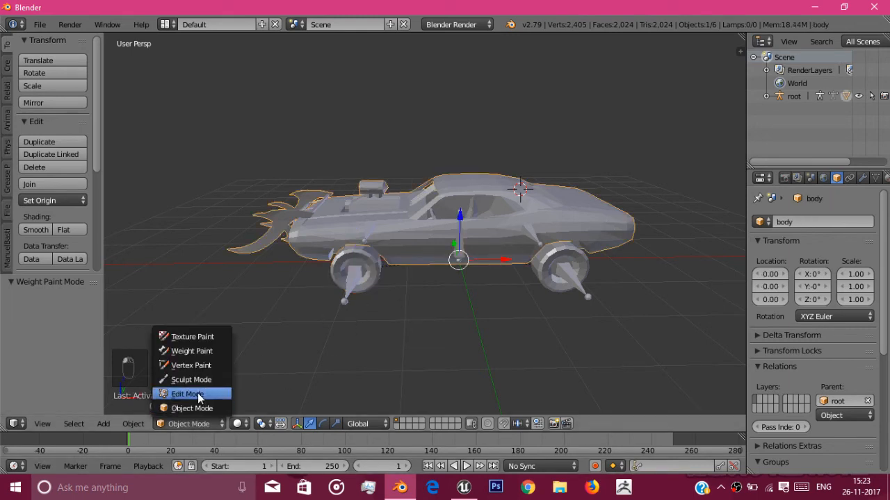
click(198, 395)
key(a)
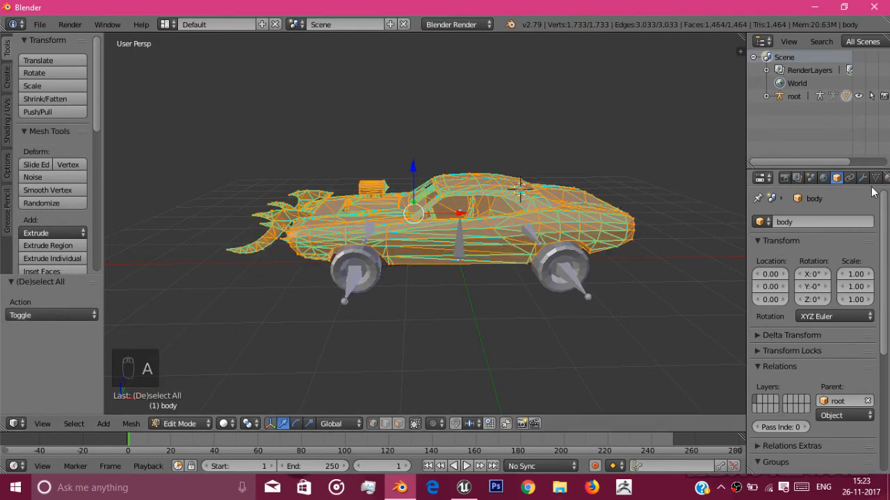
Assign the selected body vertices to the main vertex group and return to Object Mode.
drag(748, 200, 710, 201)
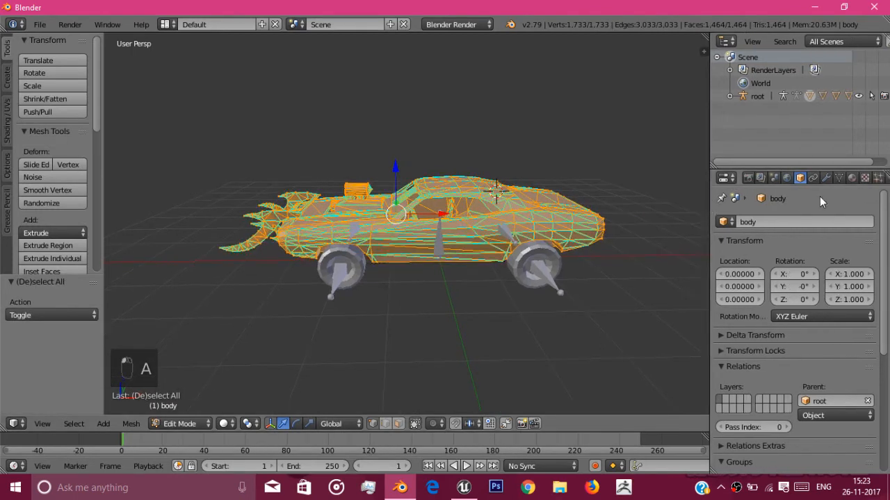
click(839, 178)
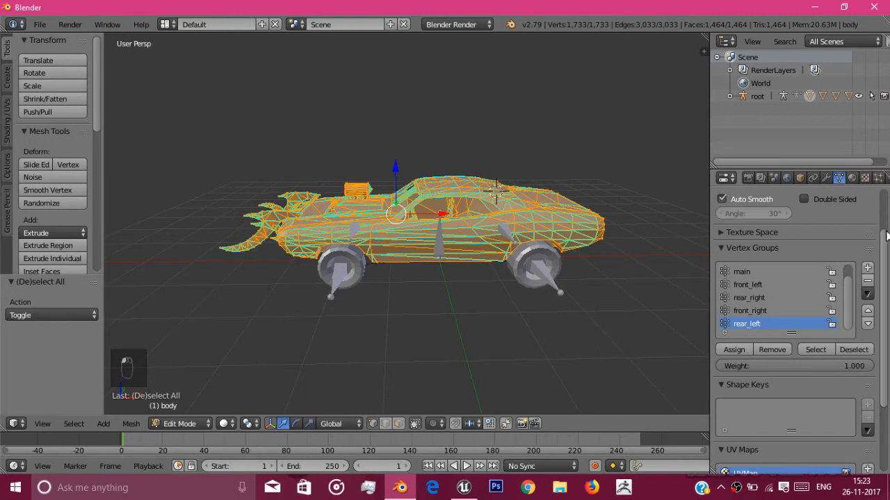
scroll(886, 236, up, 1)
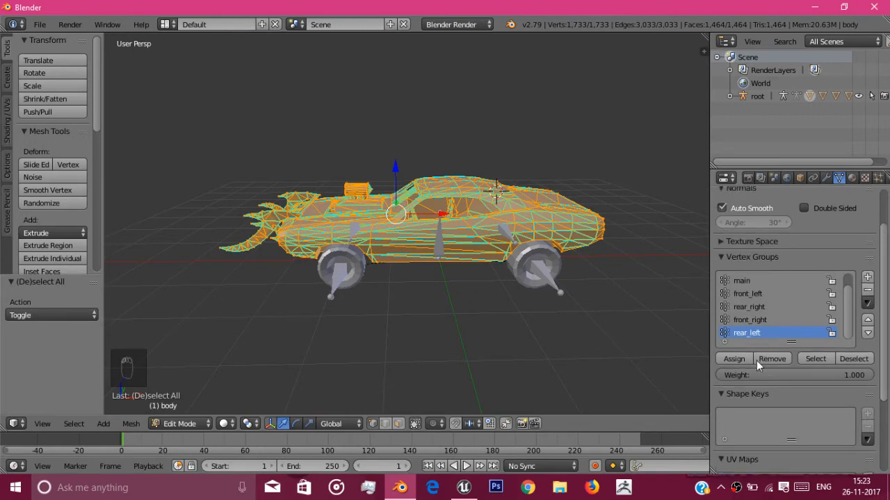
click(745, 280)
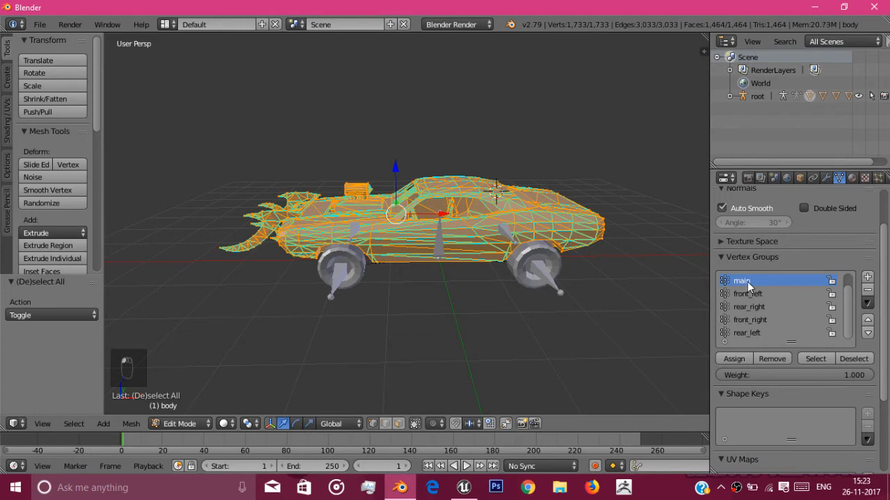
click(734, 359)
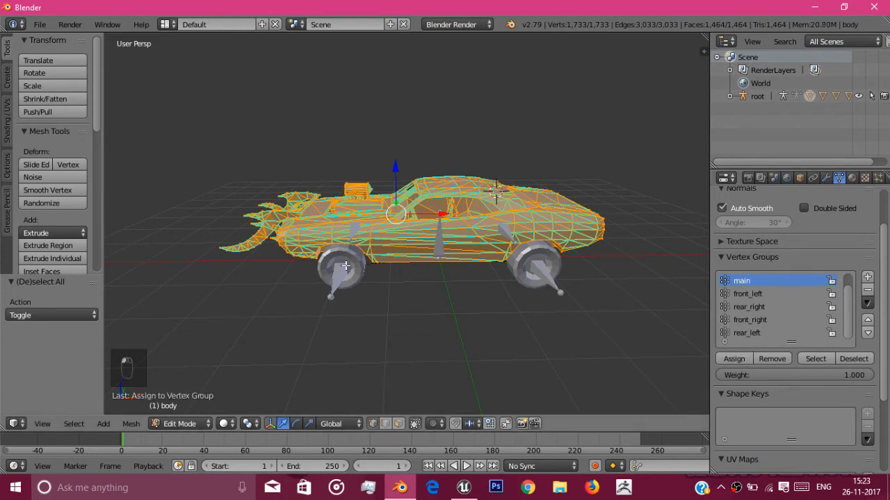
key(Tab)
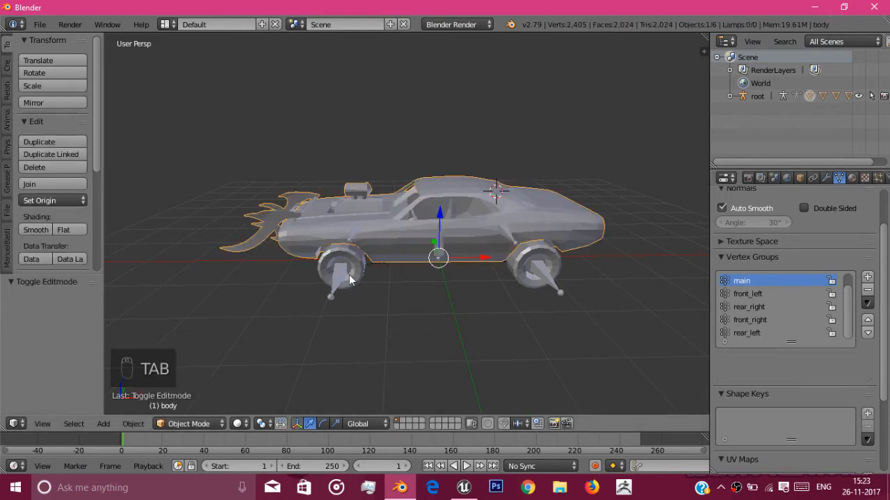
Assign all vertices of the front left wheel, wheel_01, to the front_left vertex group and return to Object Mode.
right_click(350, 278)
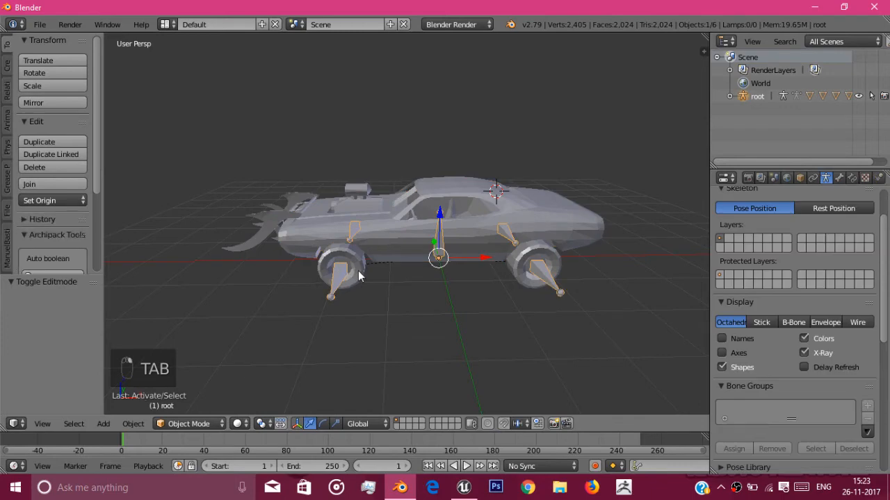
right_click(356, 275)
key(Tab)
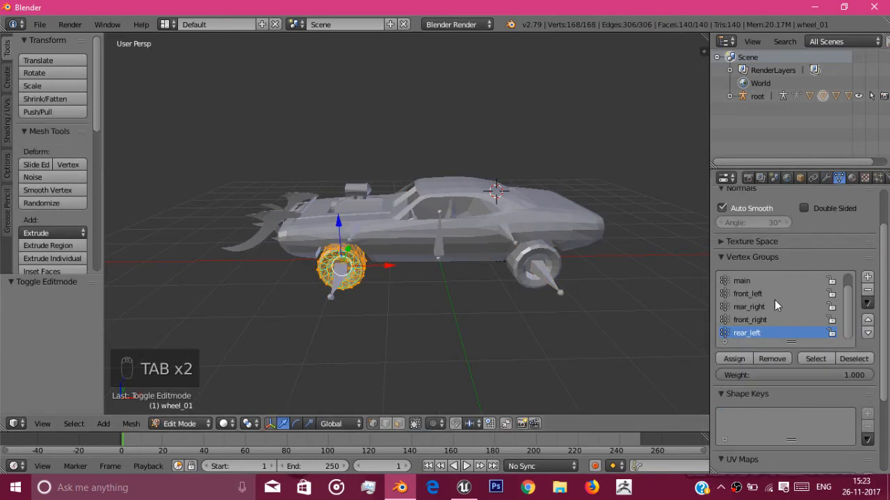
click(755, 296)
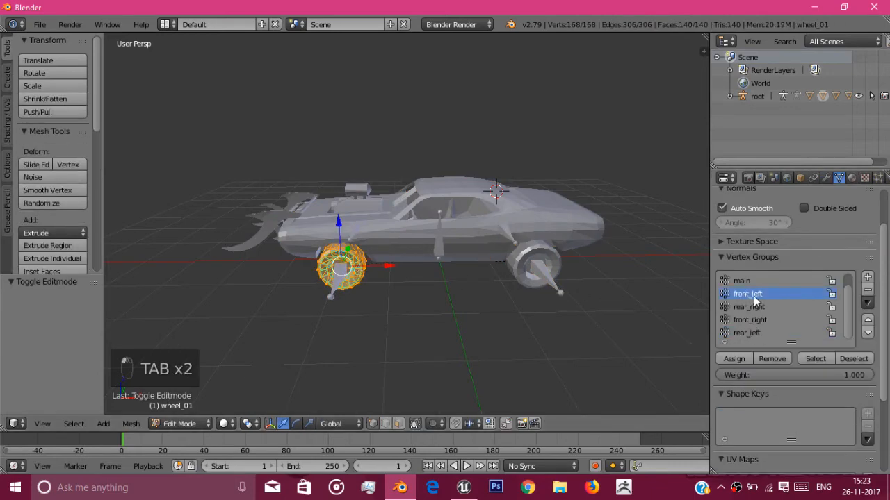
click(734, 359)
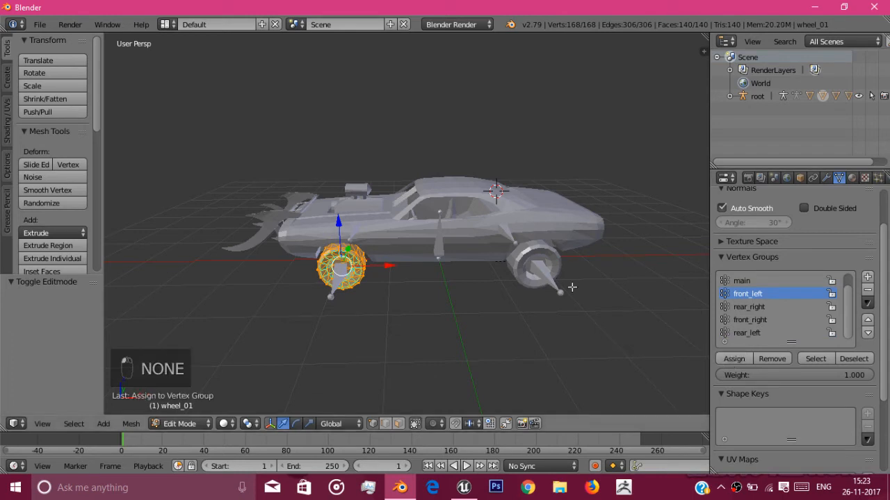
key(Tab)
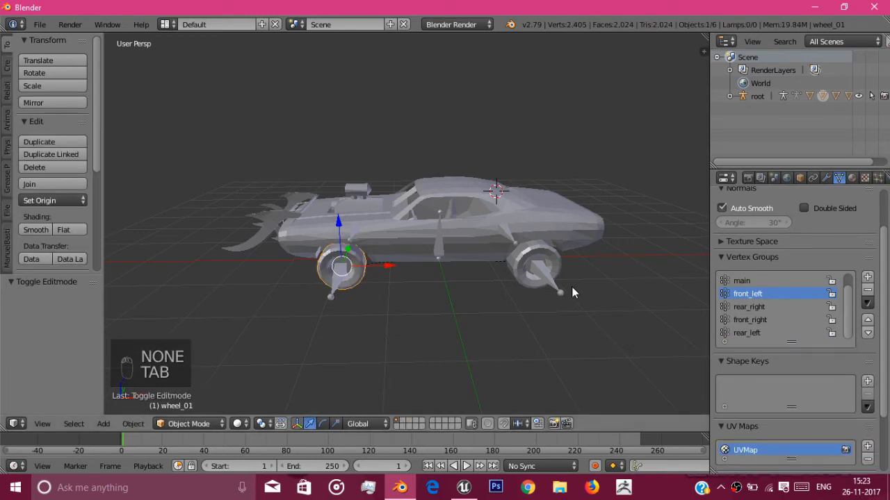
Assign all vertices of the rear left wheel, wheel_02, to the rear_left vertex group and return to Object Mode.
right_click(541, 252)
key(Tab)
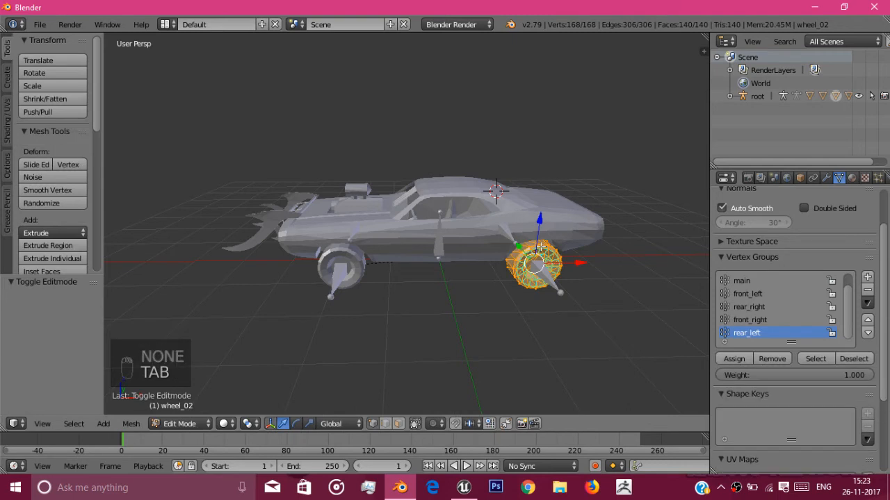
click(734, 359)
key(Tab)
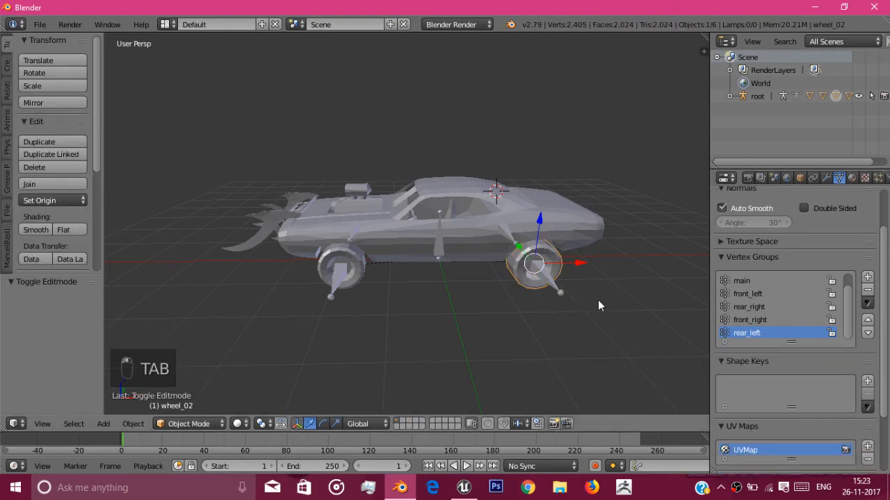
Assign all vertices of the front right wheel, wheel_04, to the front_right vertex group and return to Object Mode.
middle_drag(599, 306, 195, 318)
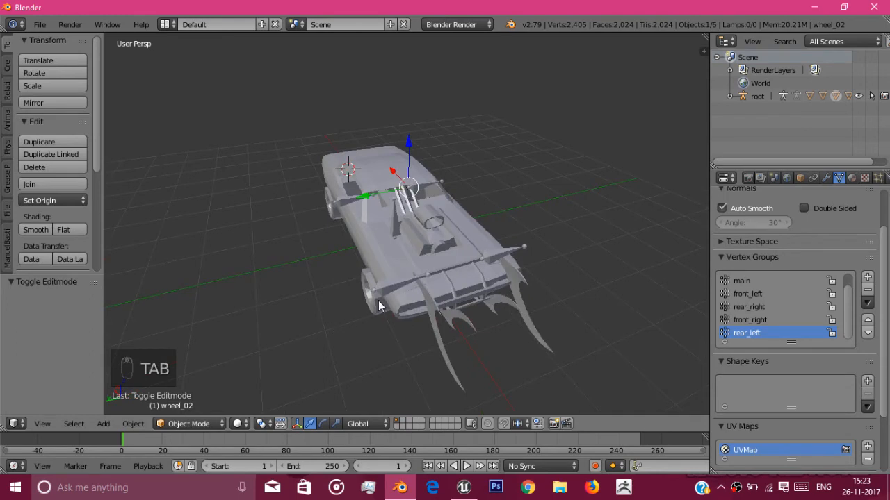
right_click(374, 309)
key(Tab)
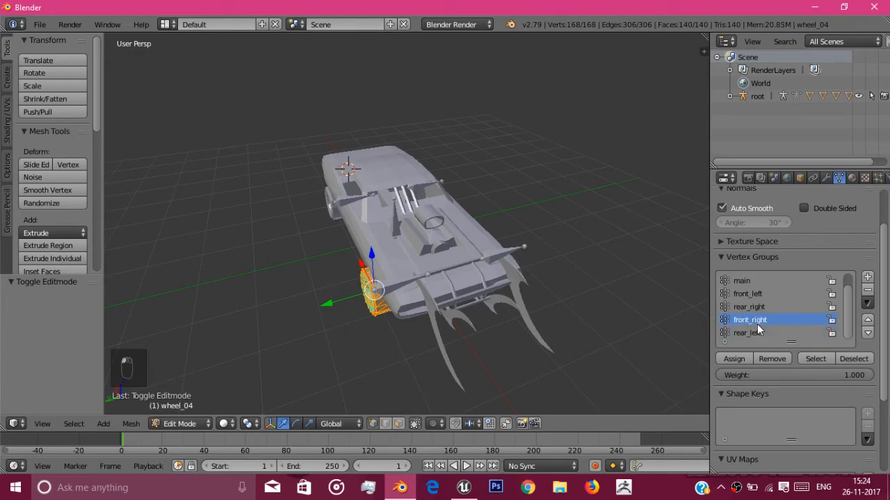
click(728, 358)
key(Tab)
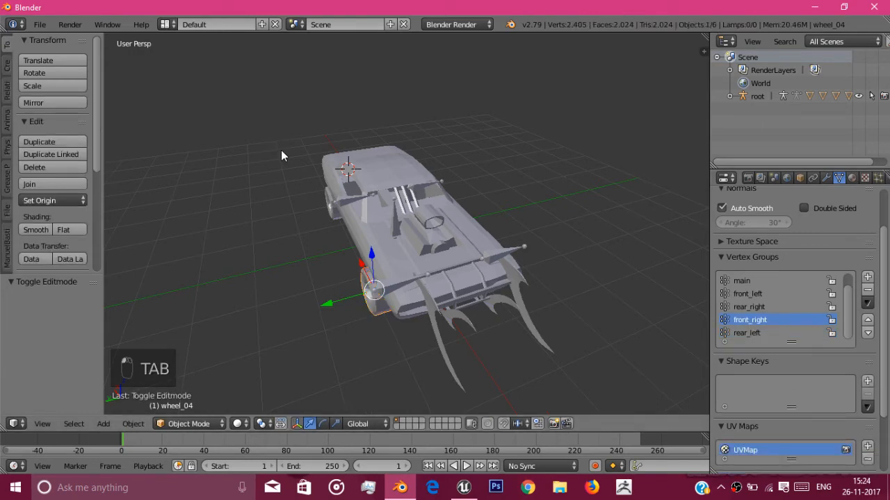
Assign all vertices of the rear right wheel, wheel_03, to the rear_right vertex group and return to Object Mode.
right_click(327, 210)
key(Tab)
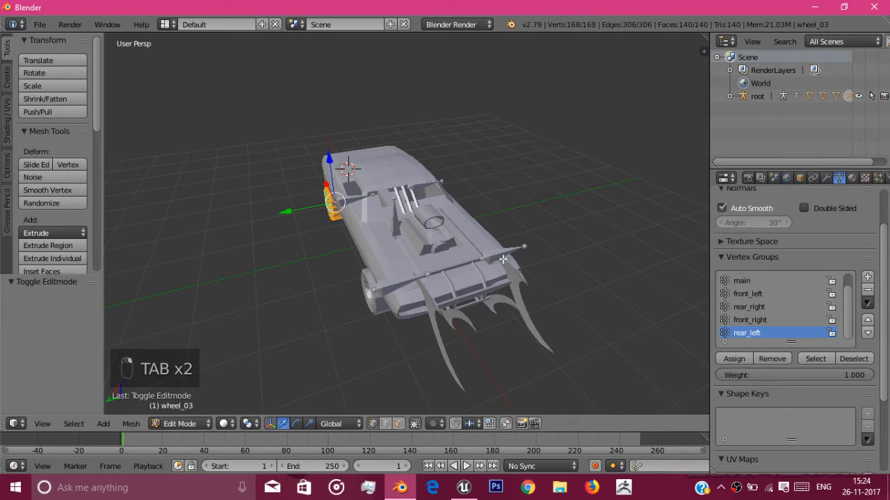
click(750, 307)
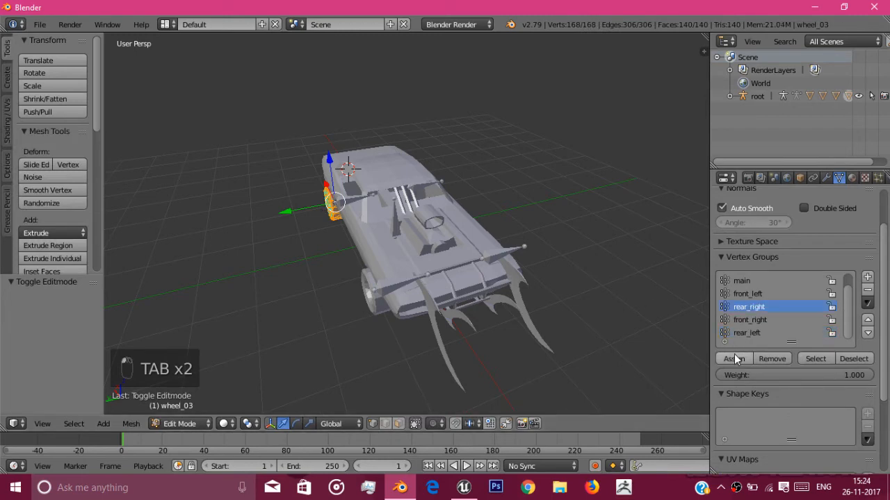
click(733, 359)
key(Tab)
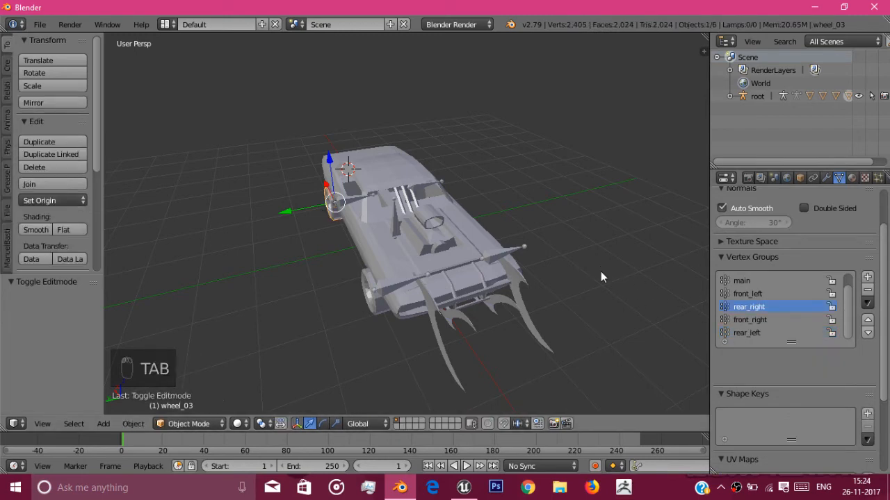
Select the root armature and switch it to Pose Mode.
middle_drag(601, 271, 436, 223)
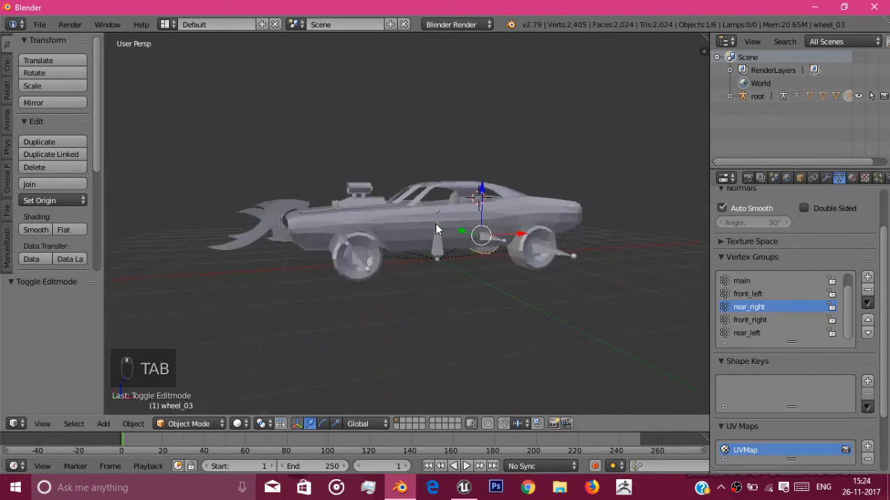
click(208, 424)
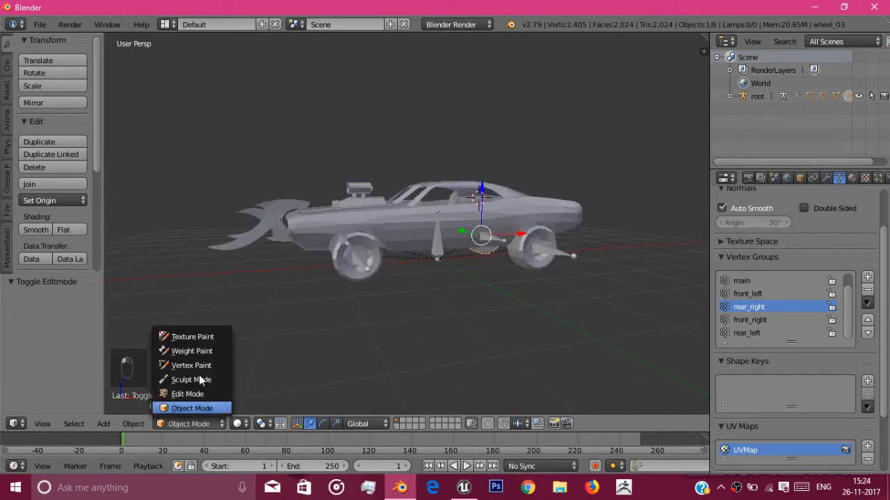
right_click(365, 268)
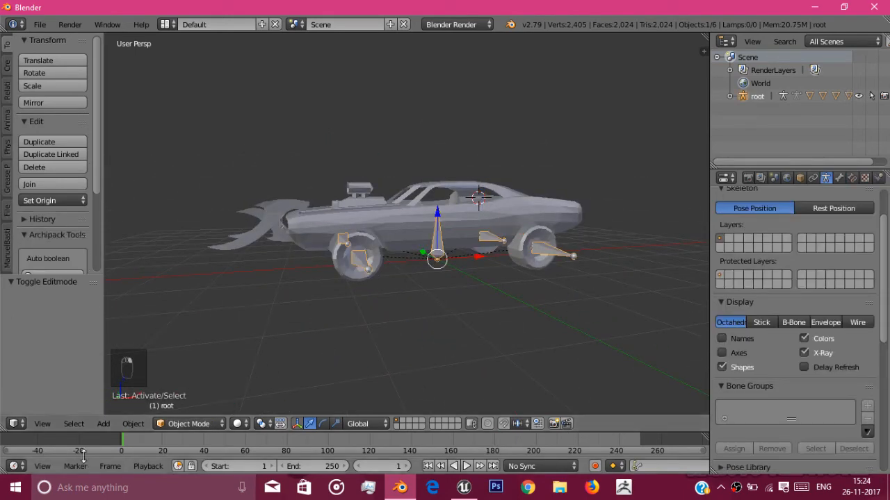
click(188, 424)
click(188, 380)
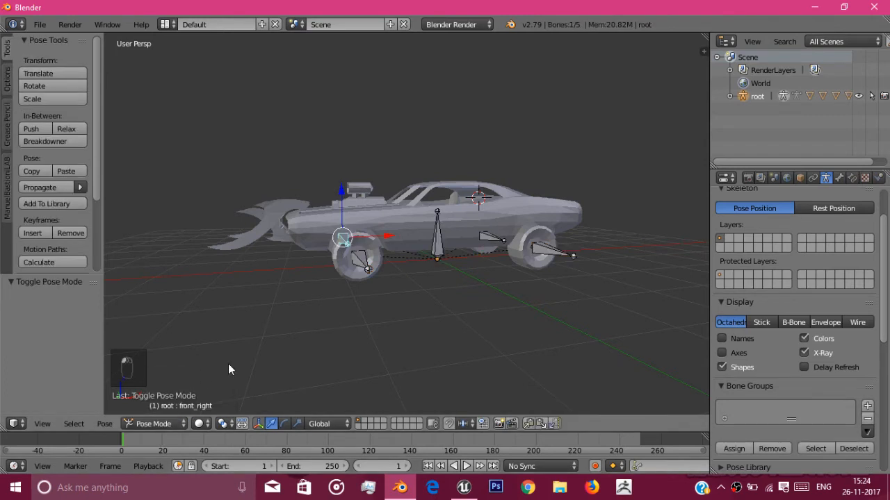
Test the rig by moving the front_right and front_left bones in turn, cancelling each move.
middle_drag(349, 293, 431, 323)
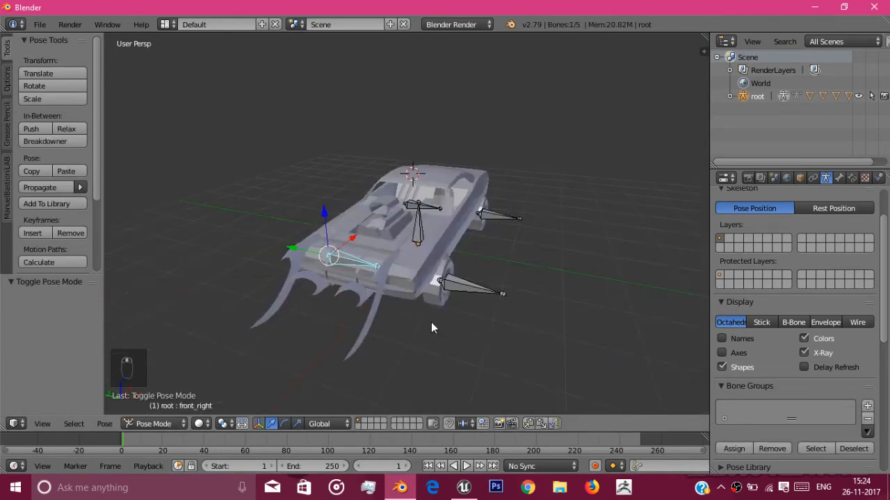
key(g)
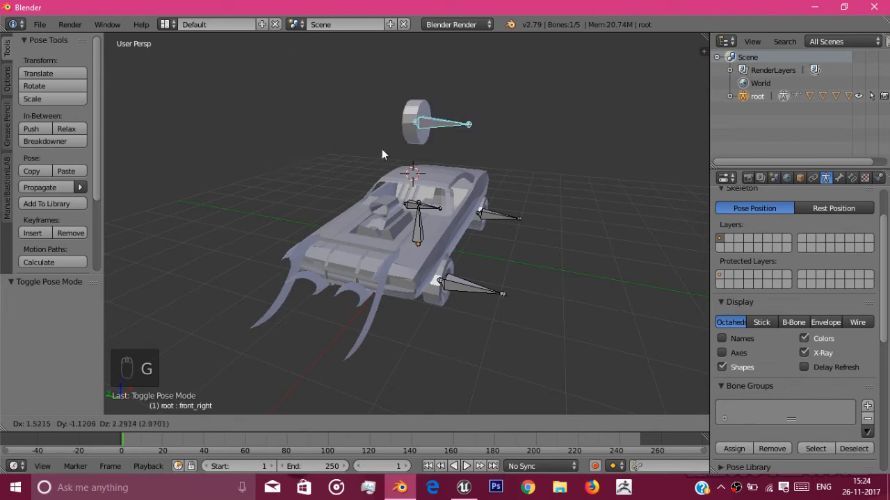
right_click(340, 189)
right_click(455, 292)
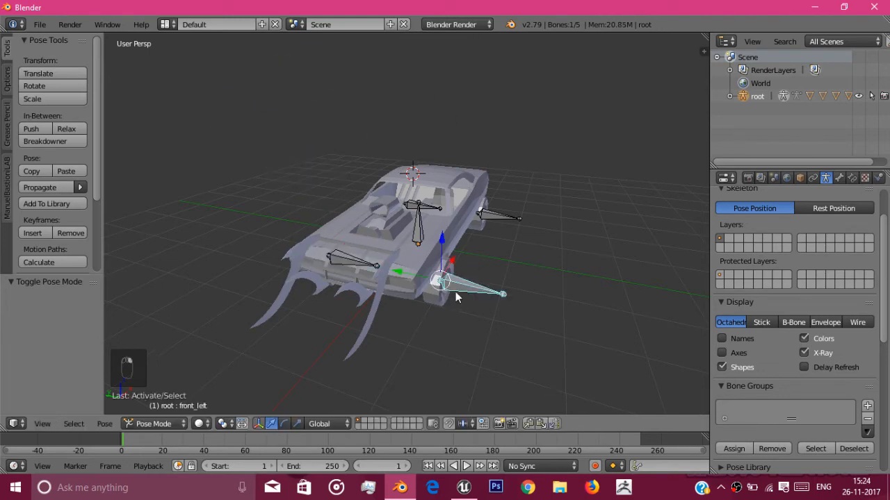
key(g)
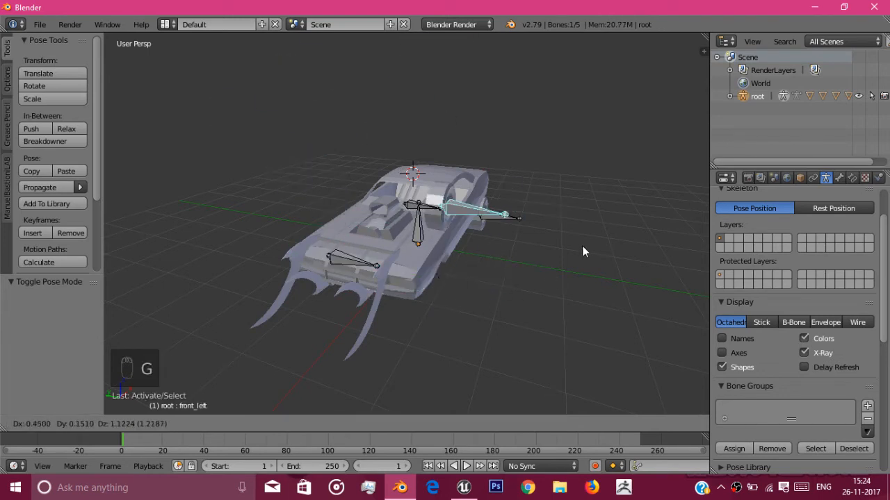
right_click(676, 171)
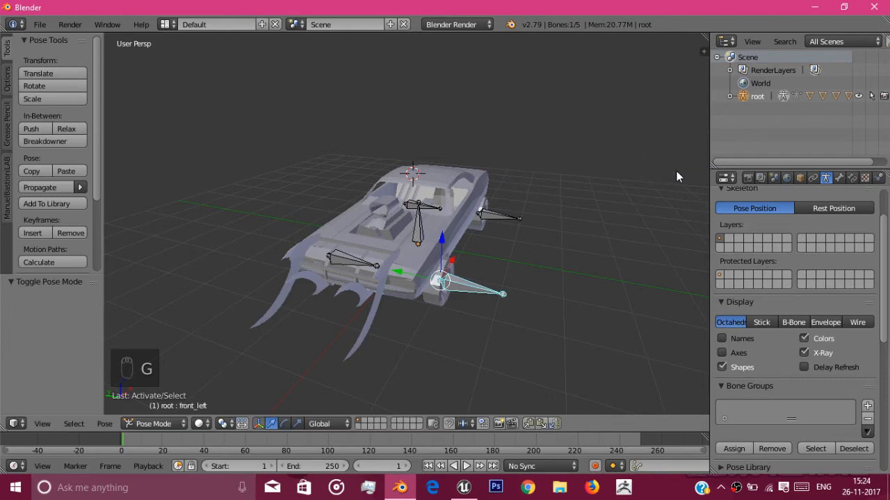
Test the rig by moving the rear_left bone and the main bone in turn, cancelling each move.
right_click(498, 219)
key(g)
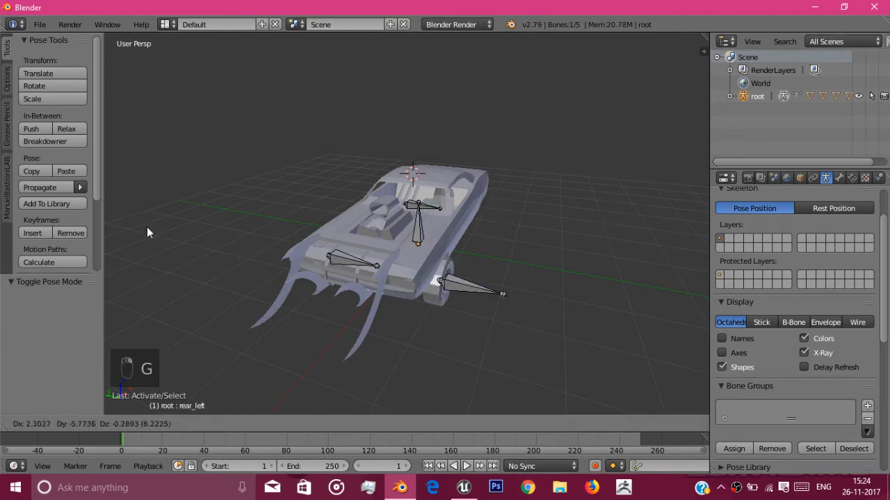
right_click(476, 248)
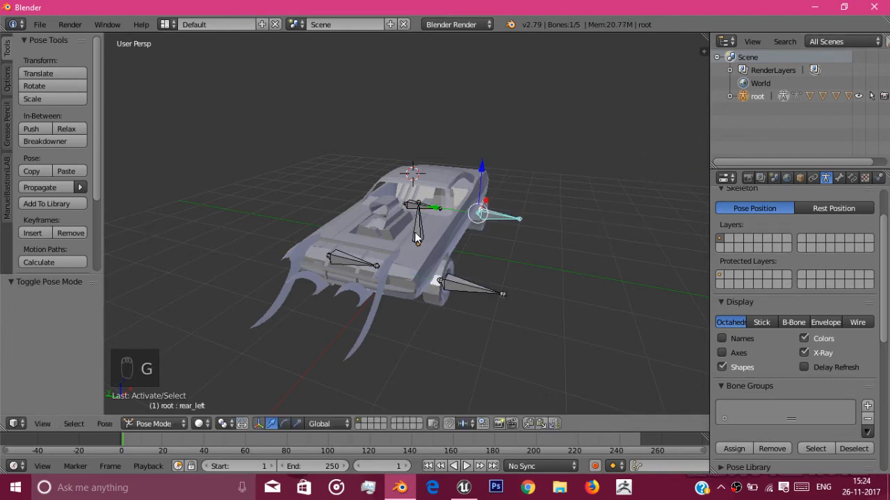
right_click(415, 235)
key(g)
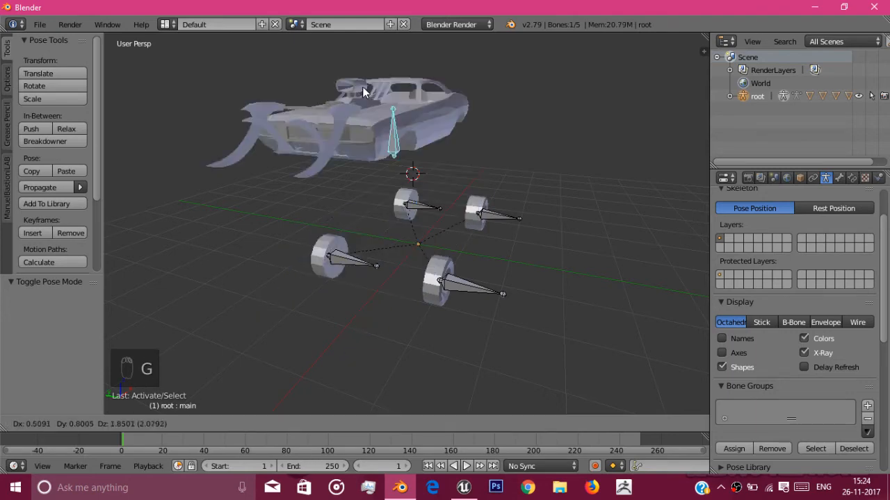
right_click(407, 64)
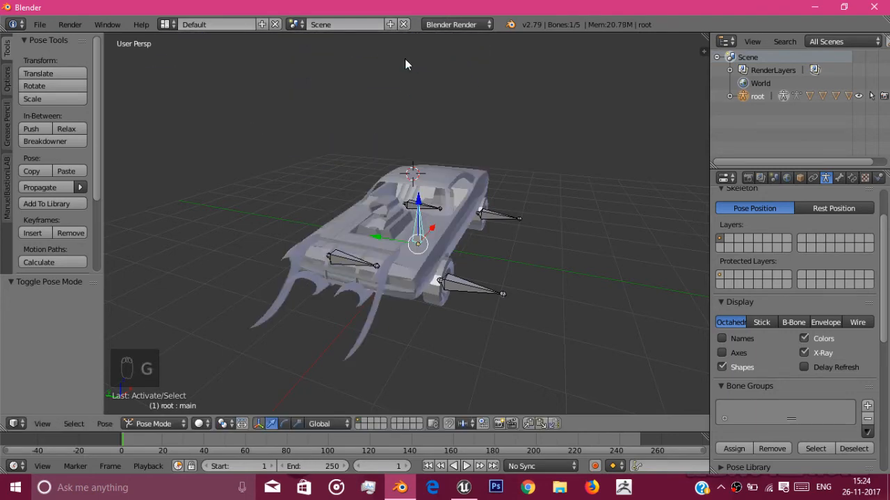
Test moving the rear_right bone, and check the main bone once more, cancelling both moves.
middle_drag(407, 64, 677, 416)
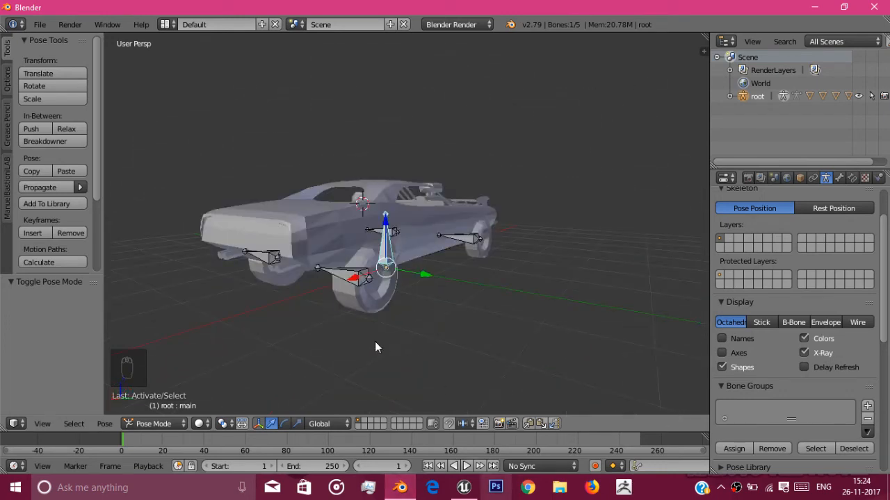
right_click(350, 282)
key(g)
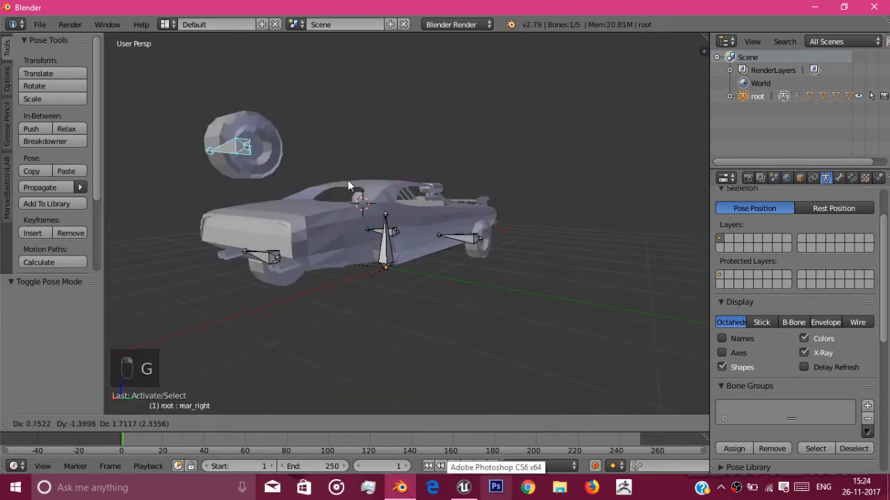
right_click(312, 246)
middle_drag(312, 246, 393, 283)
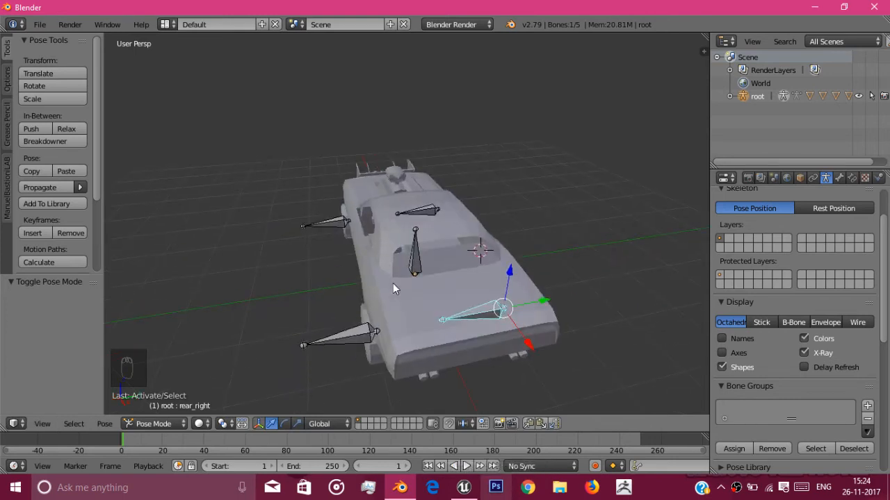
middle_drag(393, 283, 445, 292)
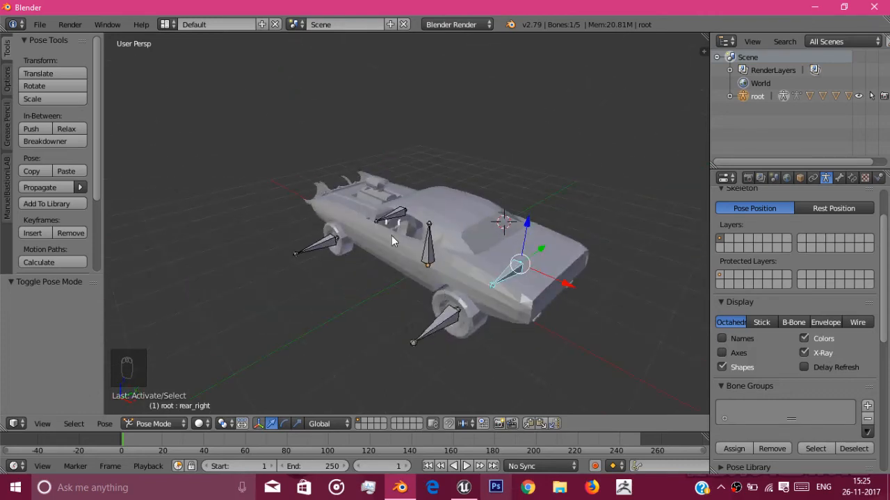
right_click(429, 247)
key(g)
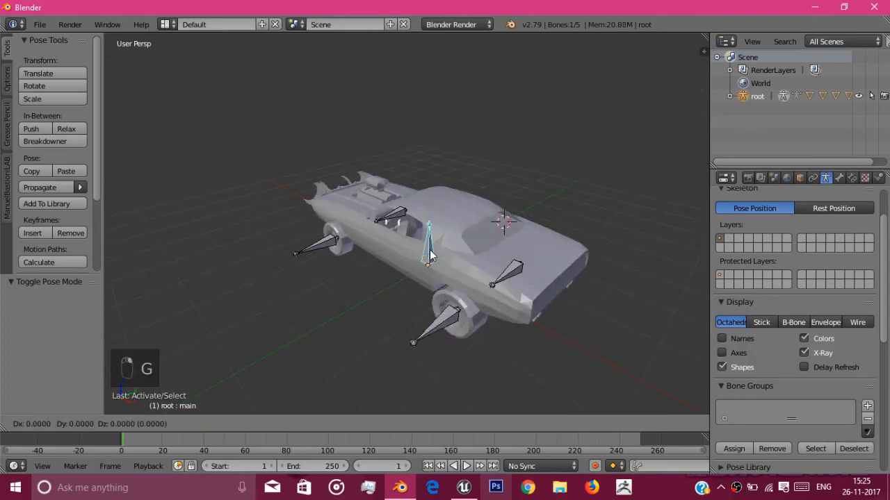
right_click(461, 193)
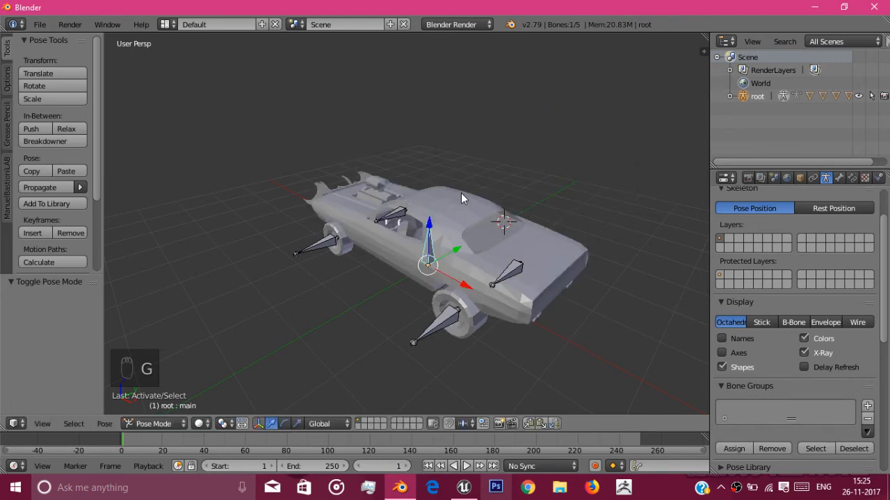
middle_drag(461, 193, 472, 208)
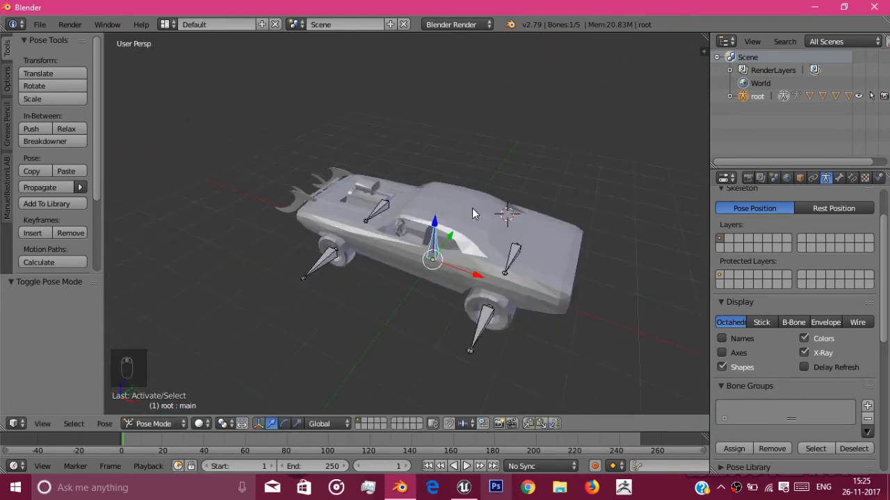
Switch the root armature from Pose Mode back to Object Mode.
click(158, 426)
middle_drag(417, 334, 448, 281)
click(164, 427)
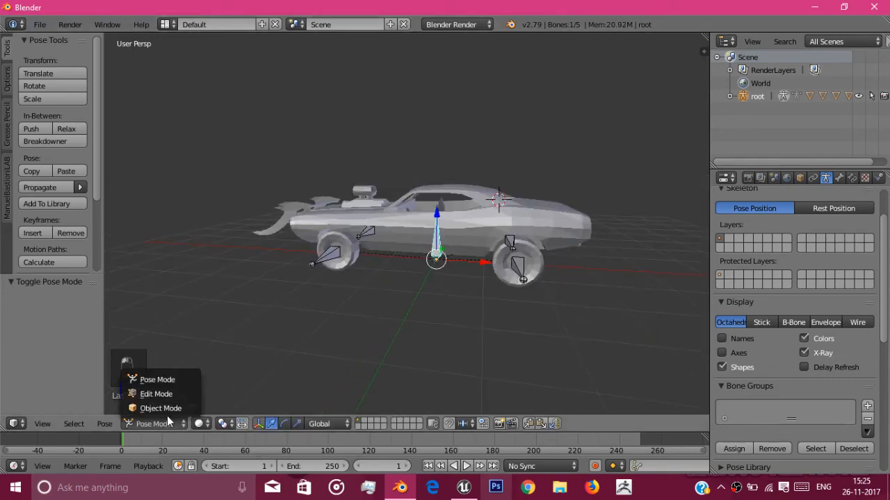
click(166, 408)
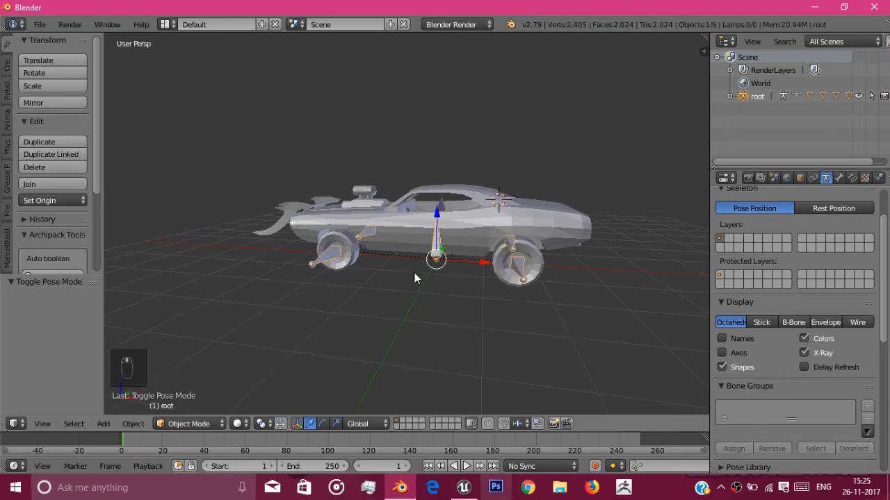
Set the scene's length units to Metric with a unit scale of 0.01.
middle_drag(415, 273, 374, 281)
click(774, 178)
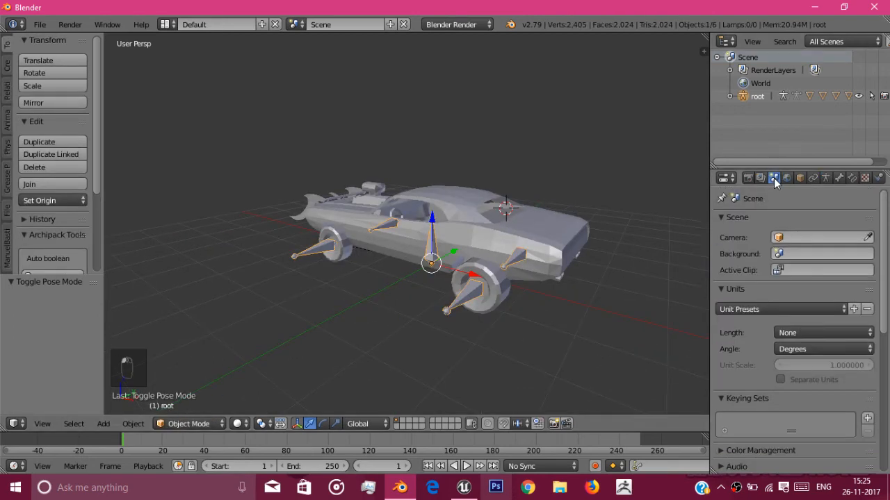
click(804, 334)
click(804, 333)
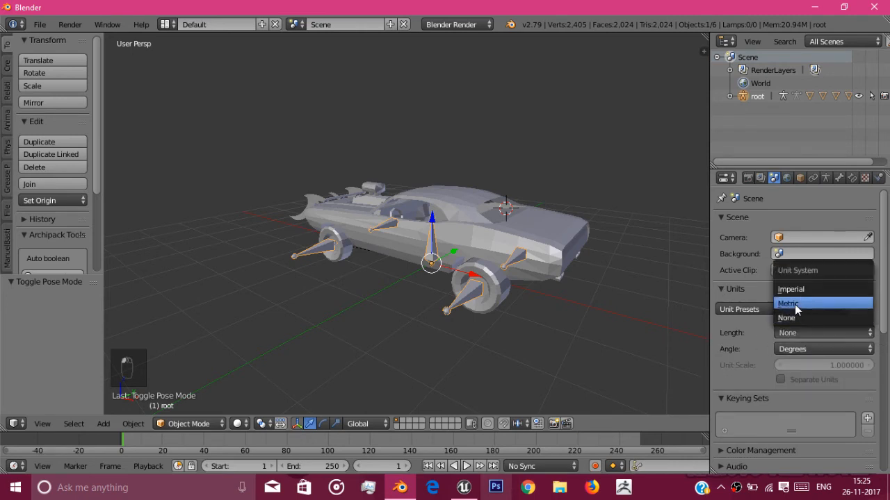
click(795, 305)
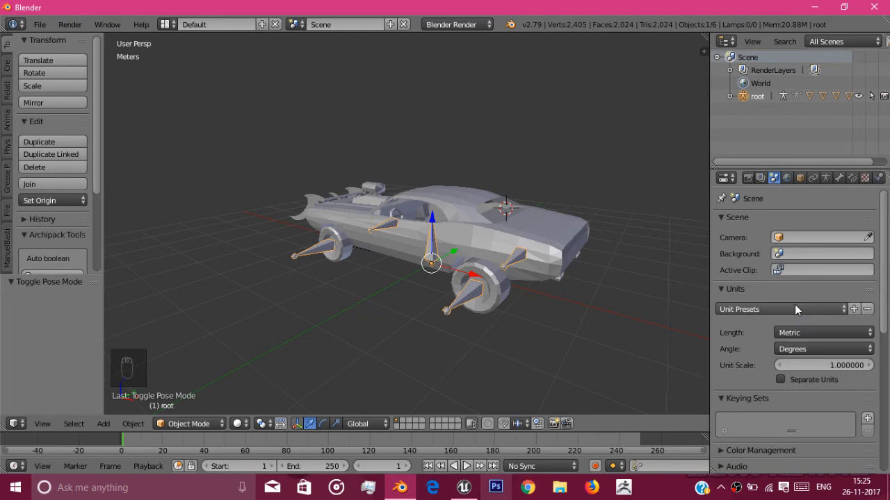
click(818, 364)
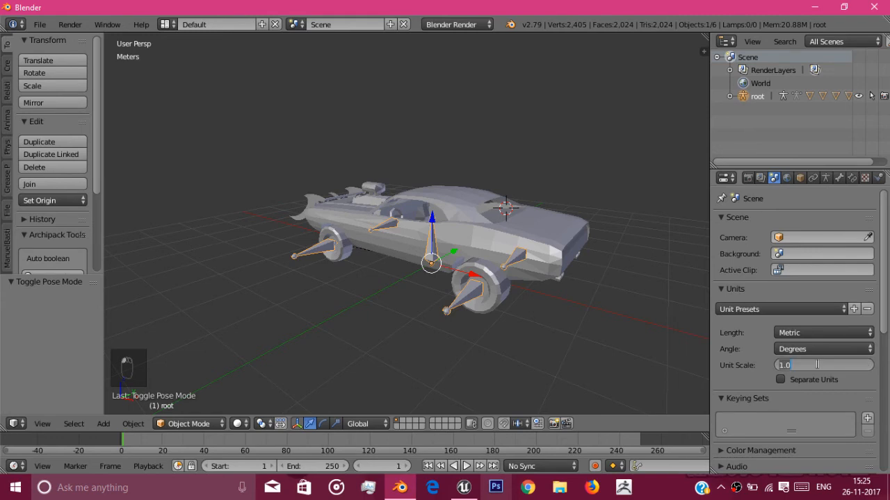
text(0)
key(Return)
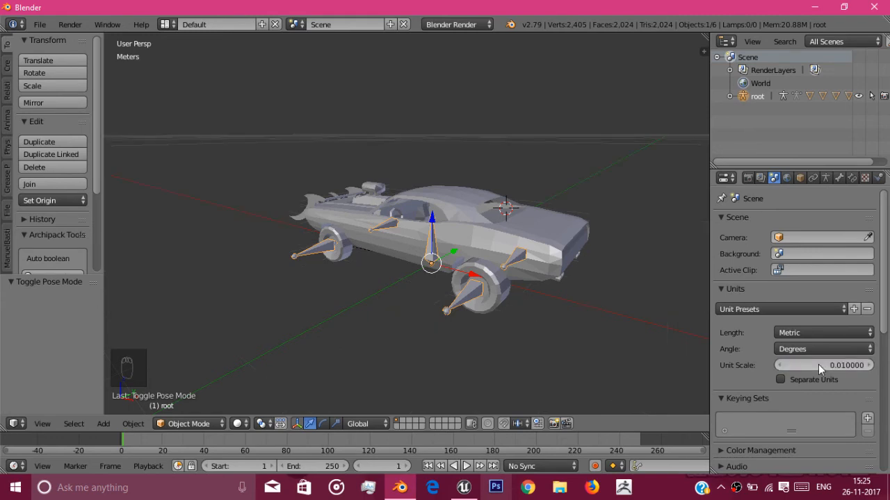
Scale the root armature with its car parts by a factor of 100 and reset the 3D cursor to the origin.
middle_drag(576, 265, 613, 341)
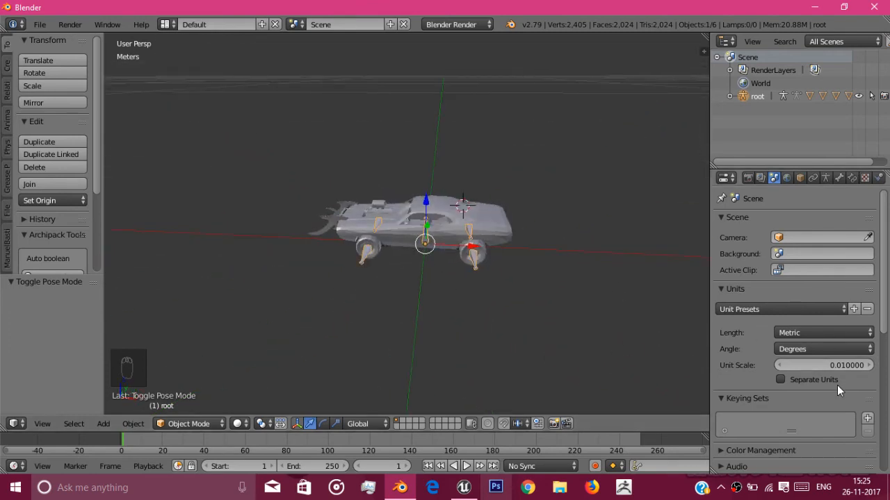
key(a)
key(a)
key(a)
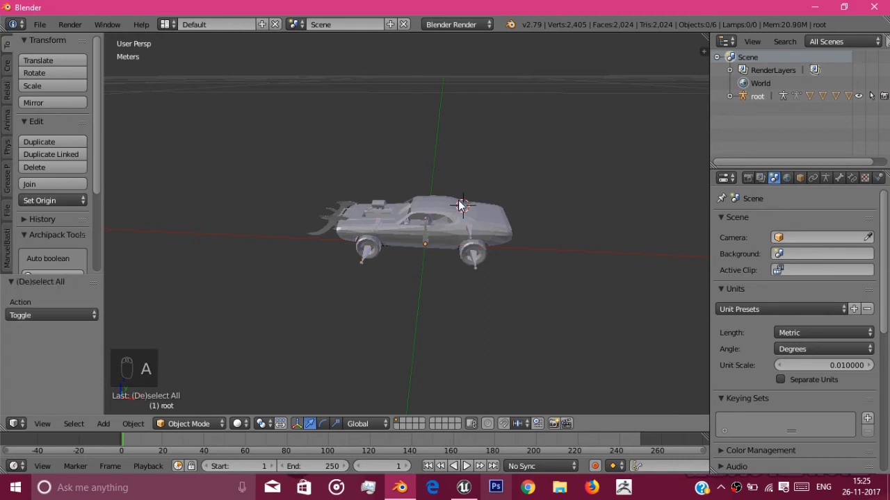
right_click(461, 205)
key(s)
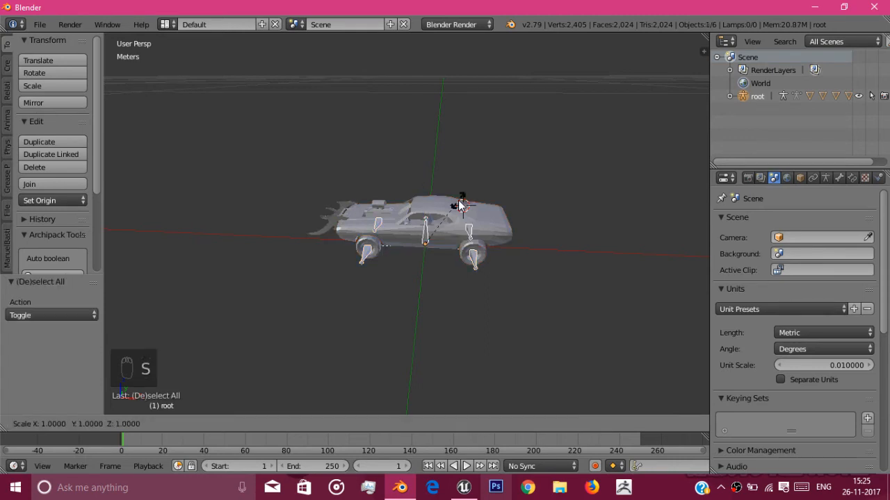
text(100)
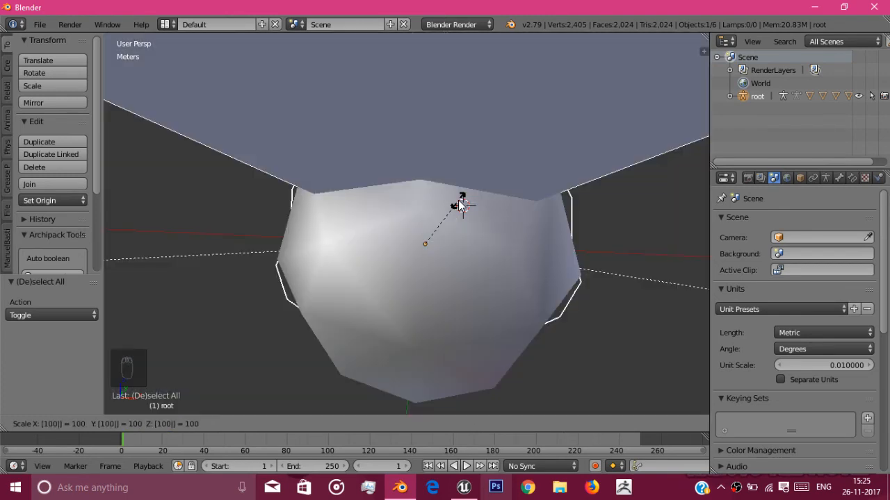
key(Return)
key(shift+c)
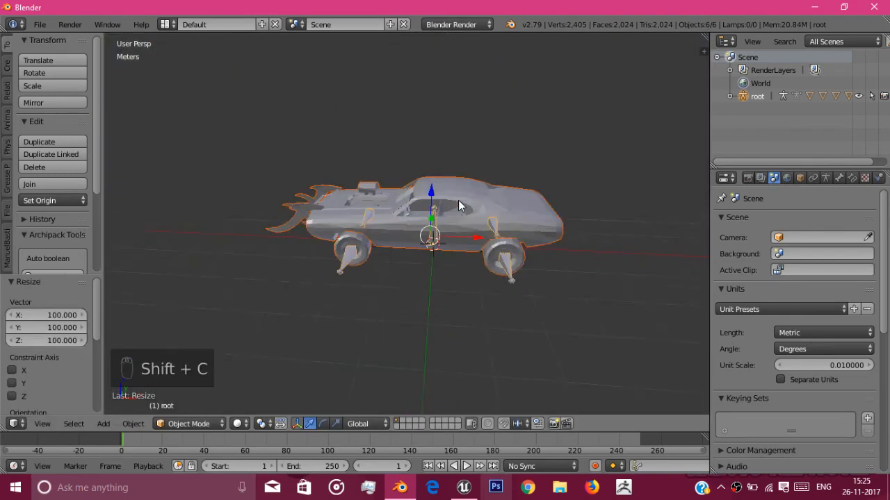
Select all objects of the car rig and apply their location, followed by their rotation and scale.
middle_drag(460, 202, 471, 261)
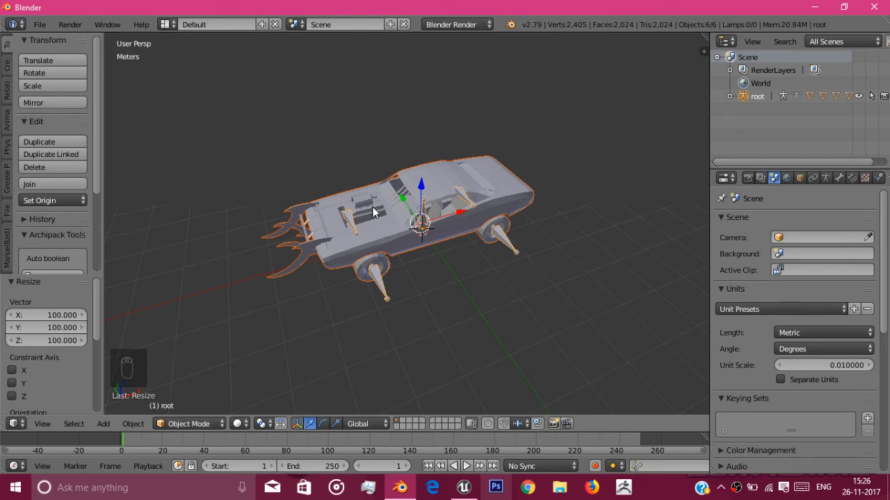
key(a)
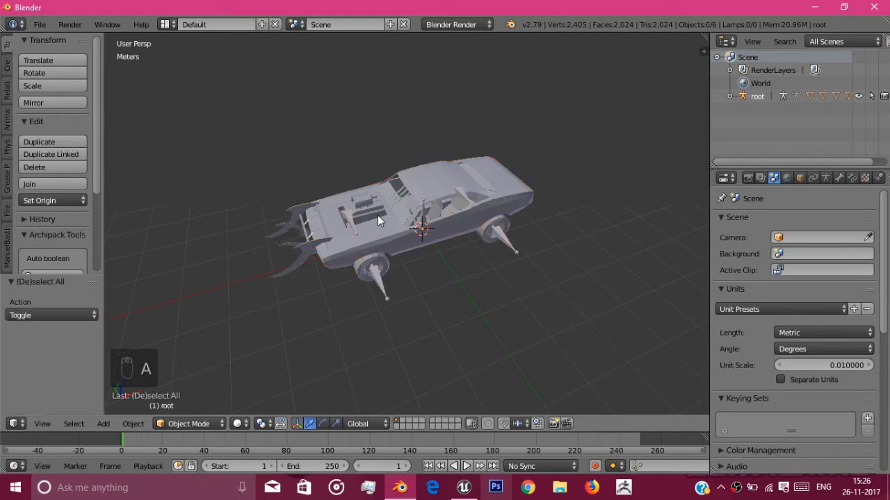
key(a)
key(a)
key(ctrl+a)
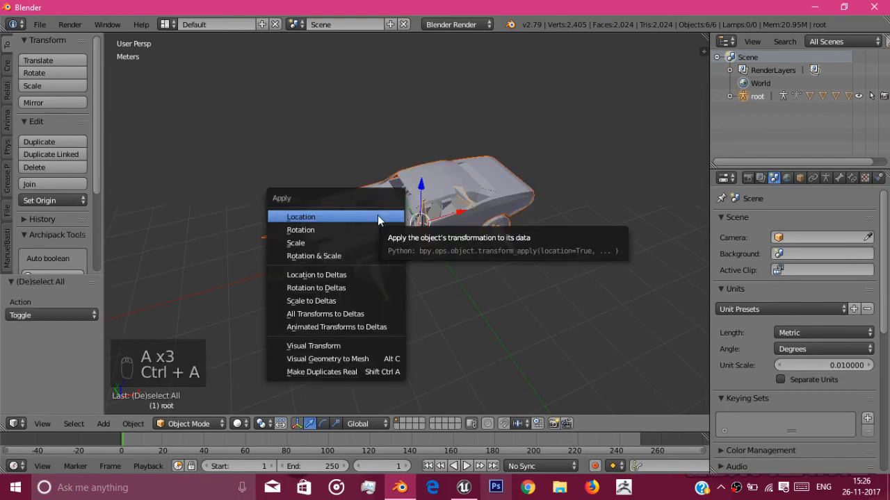
click(378, 216)
key(ctrl+a)
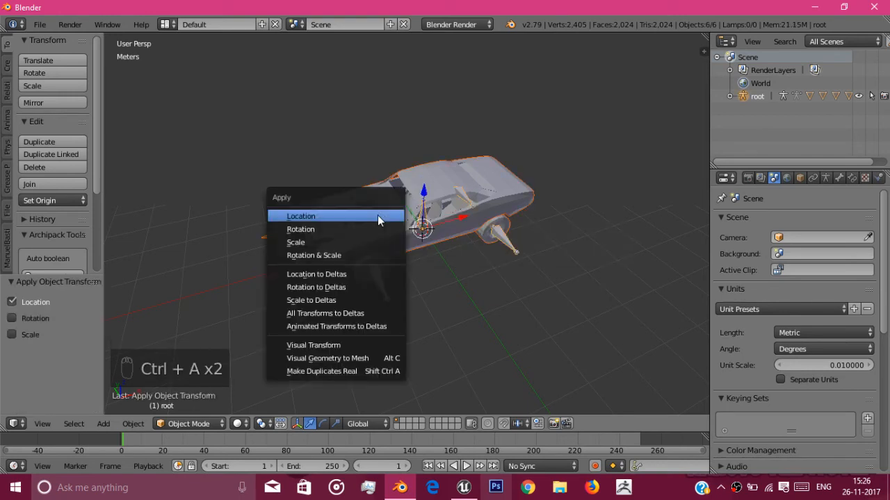
click(330, 255)
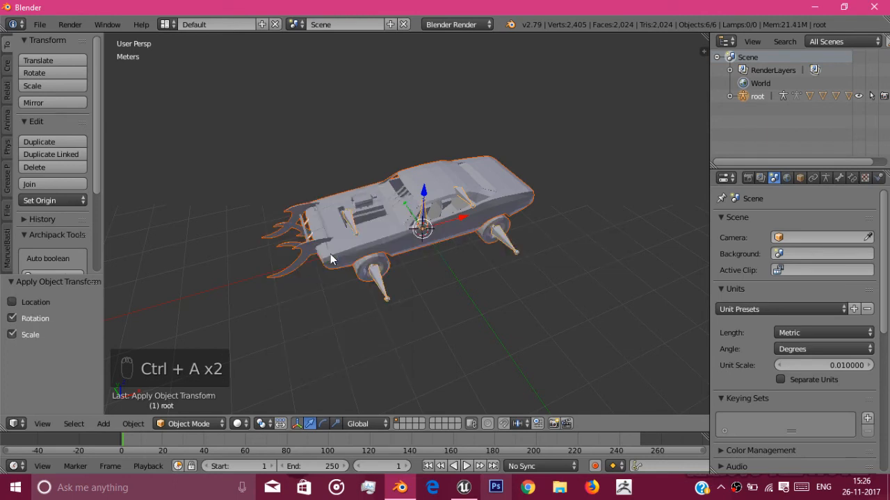
middle_drag(421, 262, 633, 251)
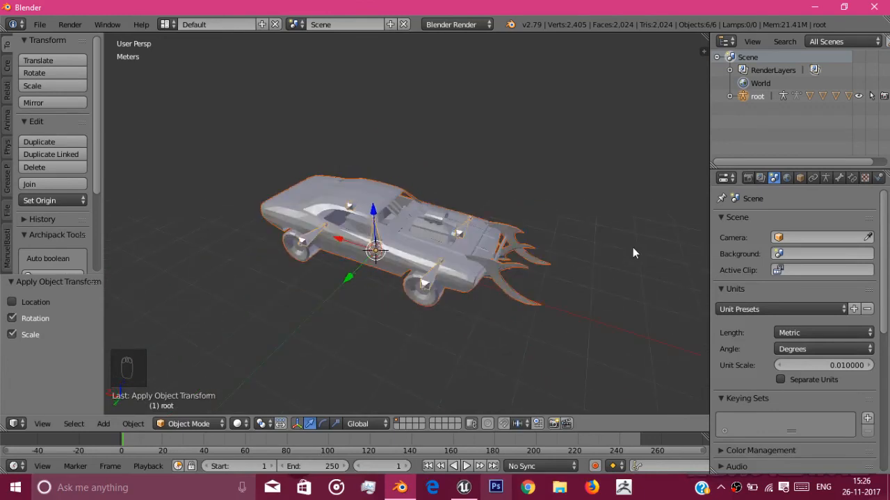
Examine the transform and dimension values of the root armature, the body and the wheels.
key(n)
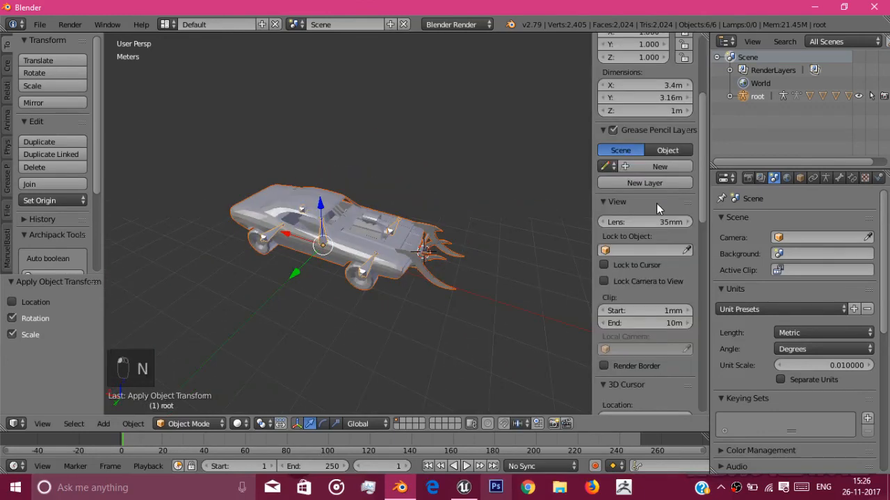
scroll(702, 167, up, 5)
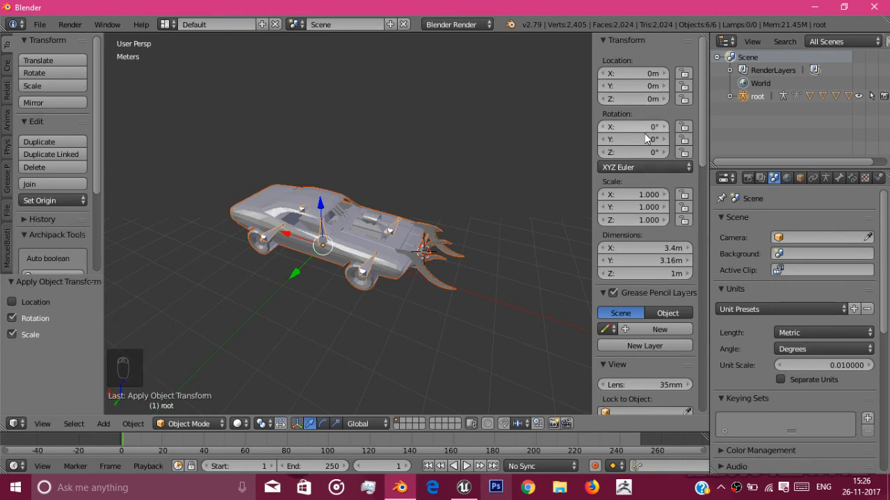
right_click(363, 283)
right_click(391, 264)
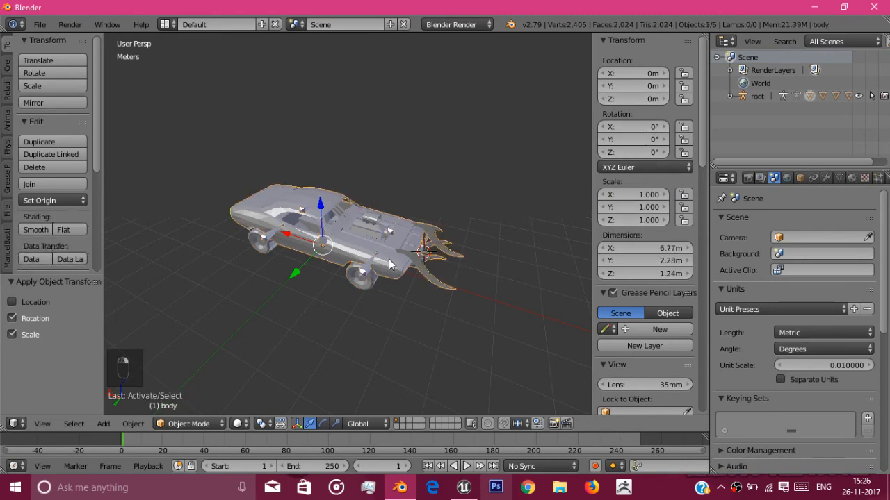
right_click(258, 249)
right_click(270, 238)
middle_drag(269, 238, 578, 246)
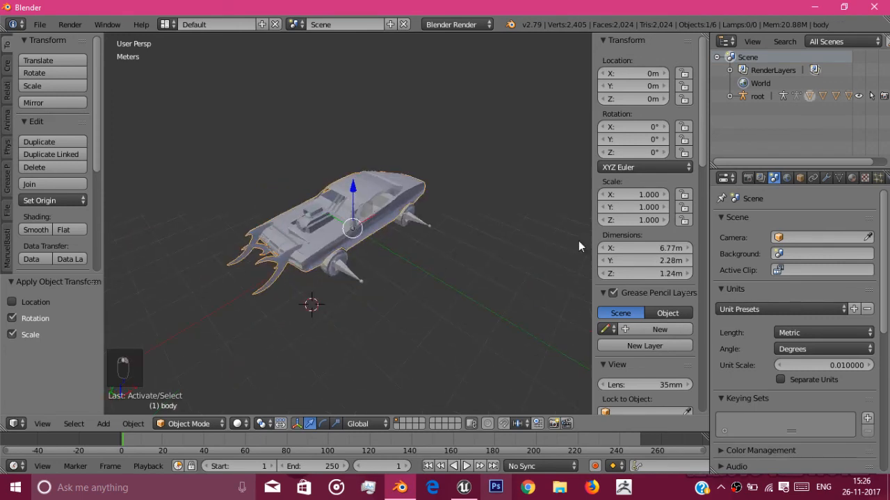
right_click(347, 272)
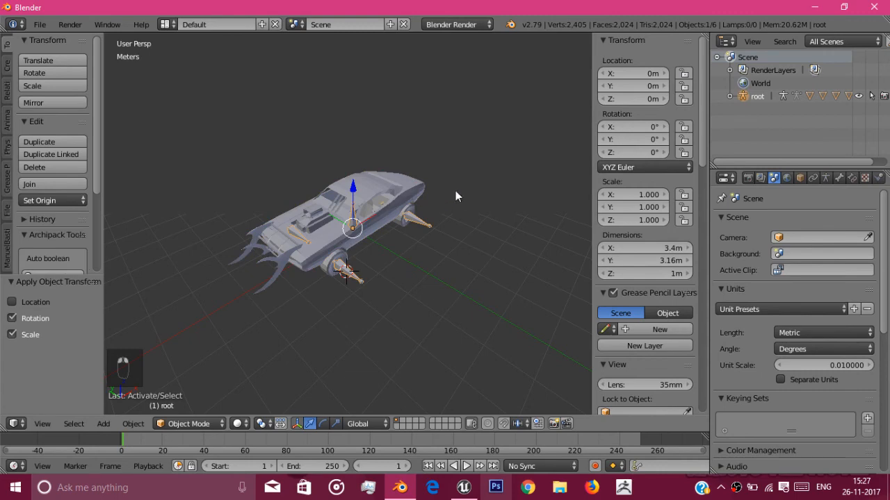
right_click(333, 265)
right_click(414, 218)
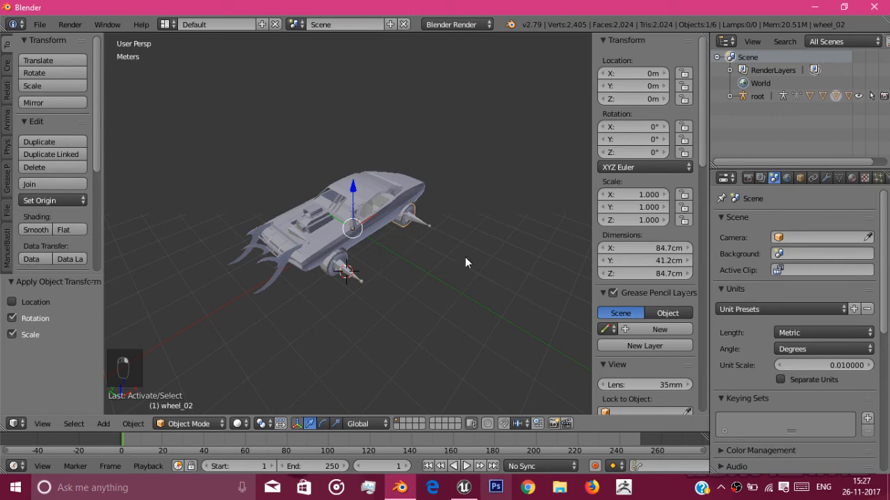
Export the scene as a binary FBX 7.4 file named car_fbx.fbx into the Documents folder.
middle_drag(465, 257, 431, 222)
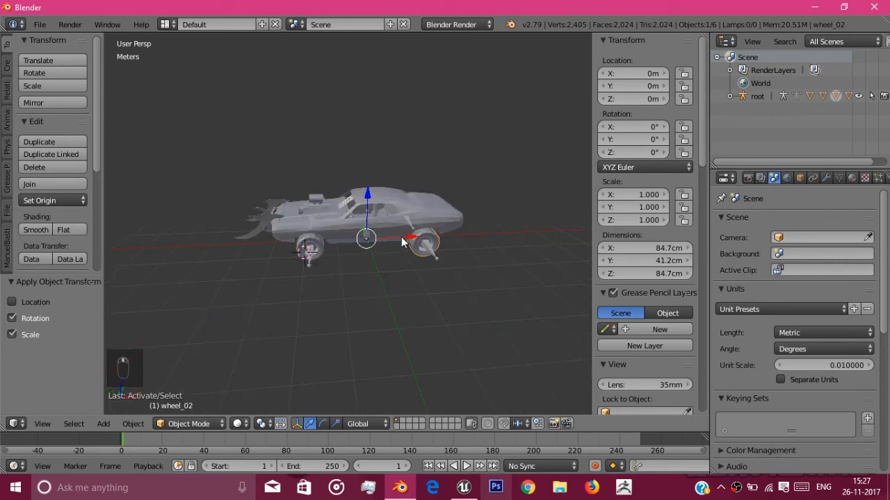
click(39, 24)
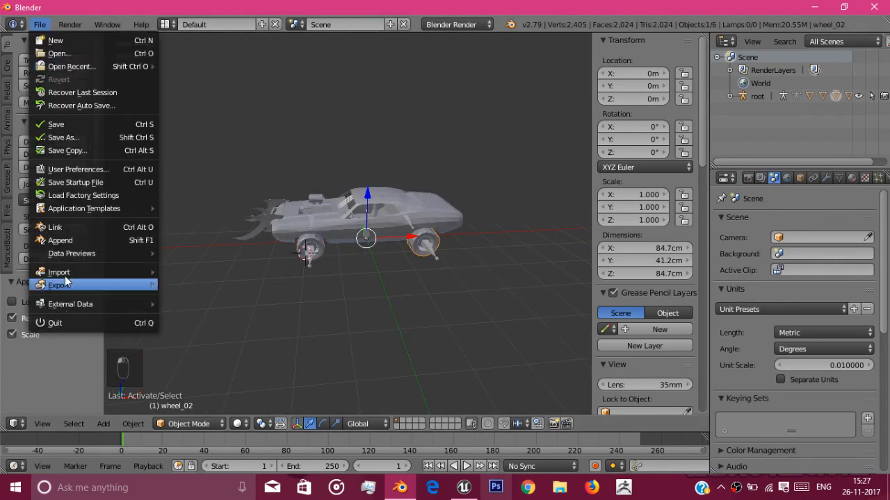
mouse_move(64, 282)
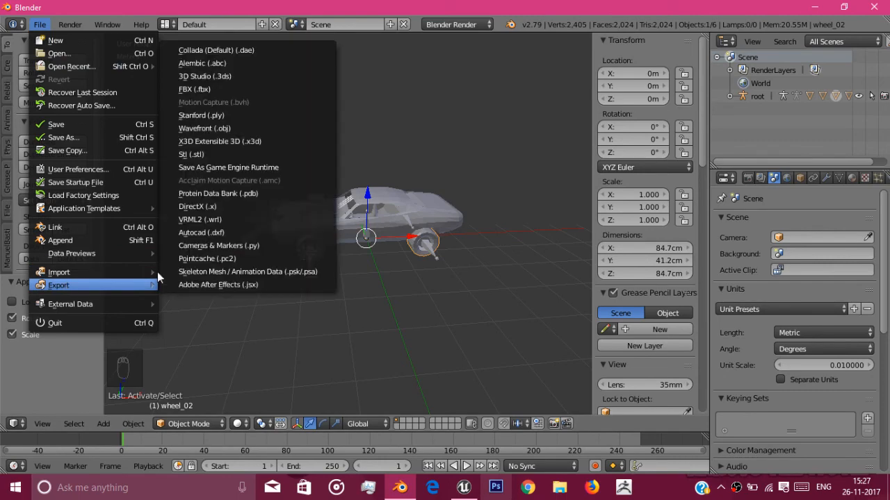
click(204, 92)
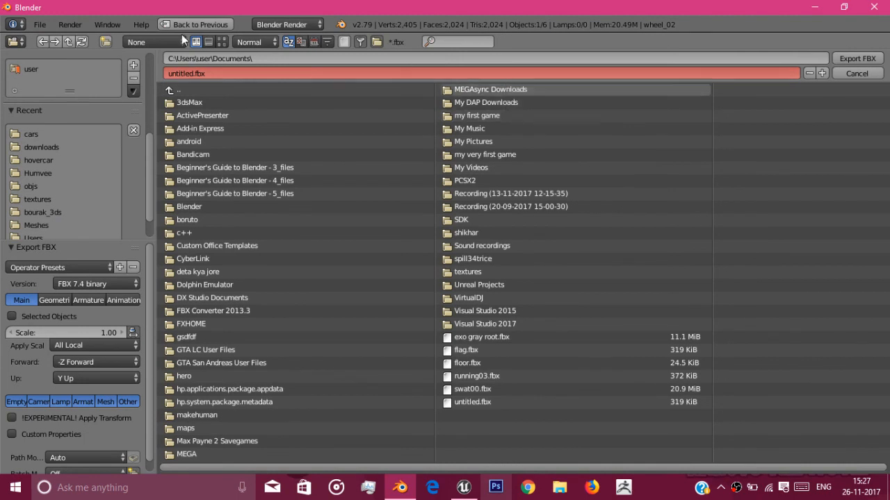
click(231, 74)
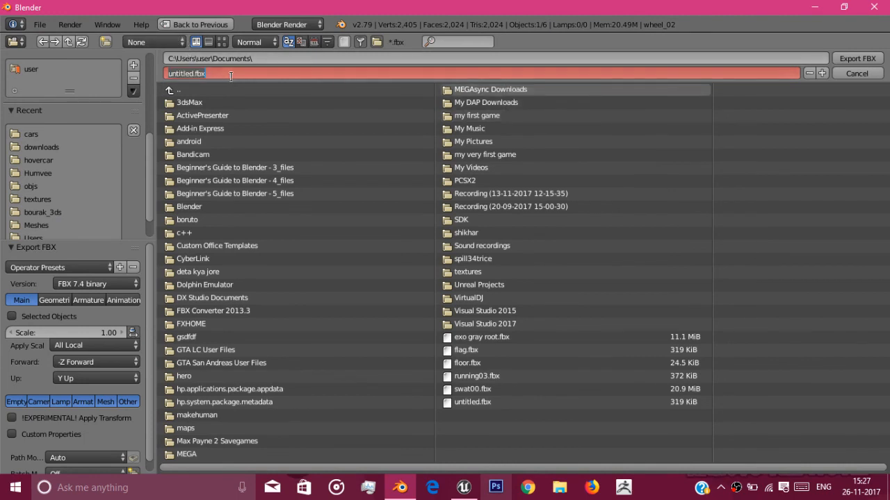
text(car_)
click(867, 60)
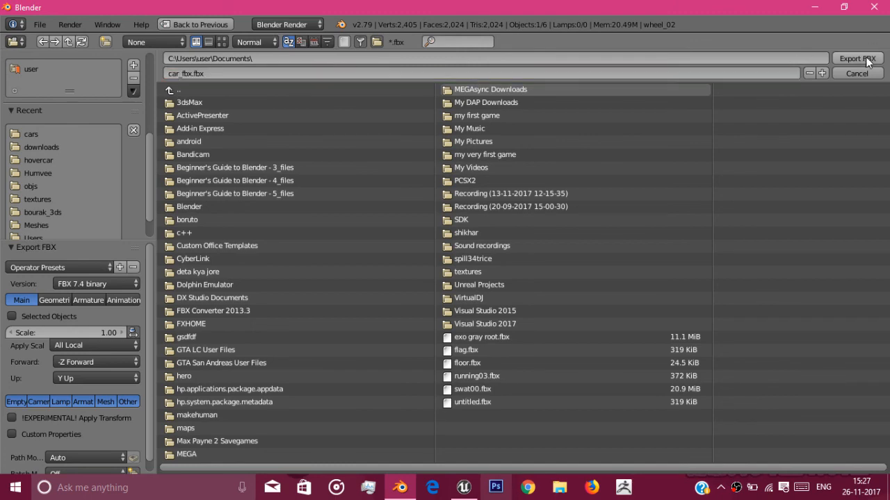
click(867, 61)
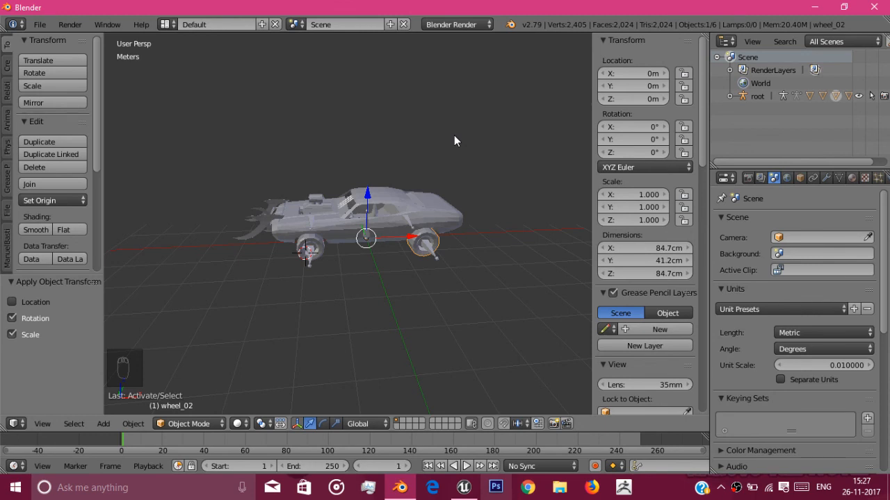
middle_drag(454, 141, 505, 344)
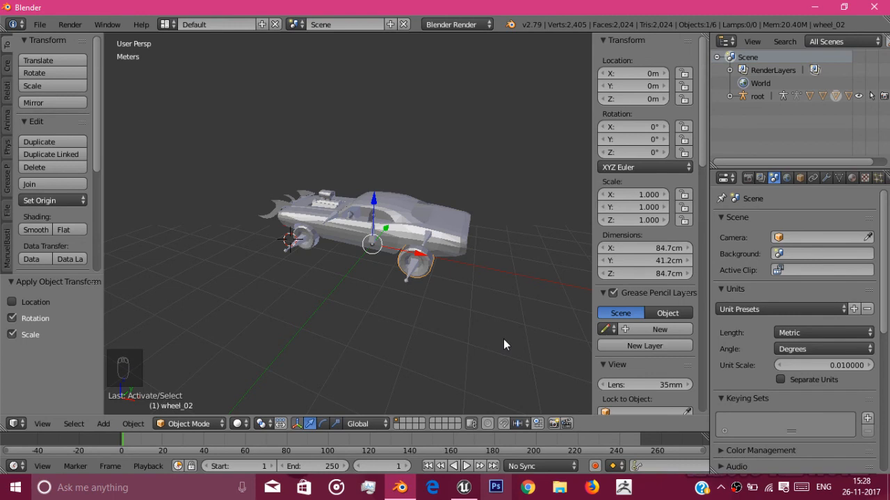
middle_drag(503, 339, 524, 342)
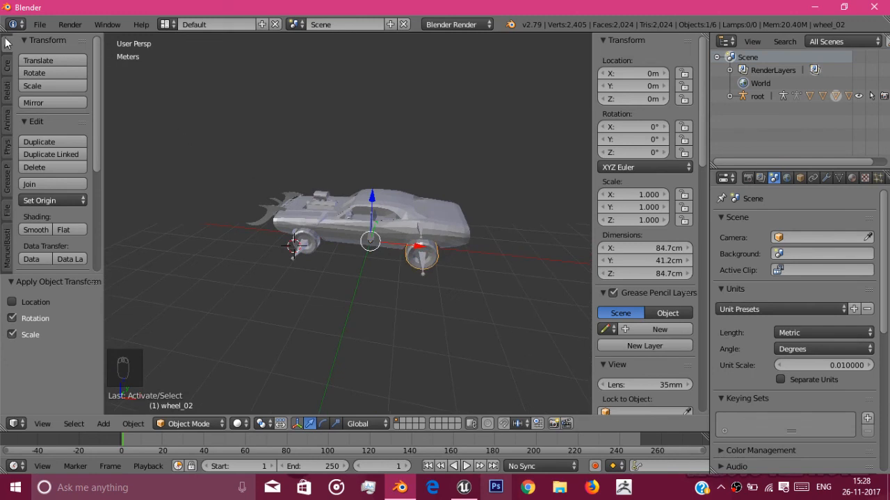
click(38, 26)
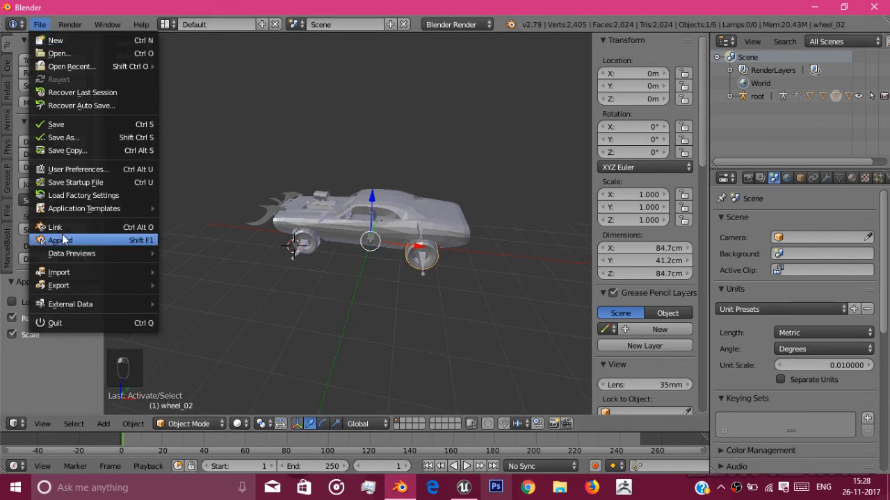
mouse_move(66, 281)
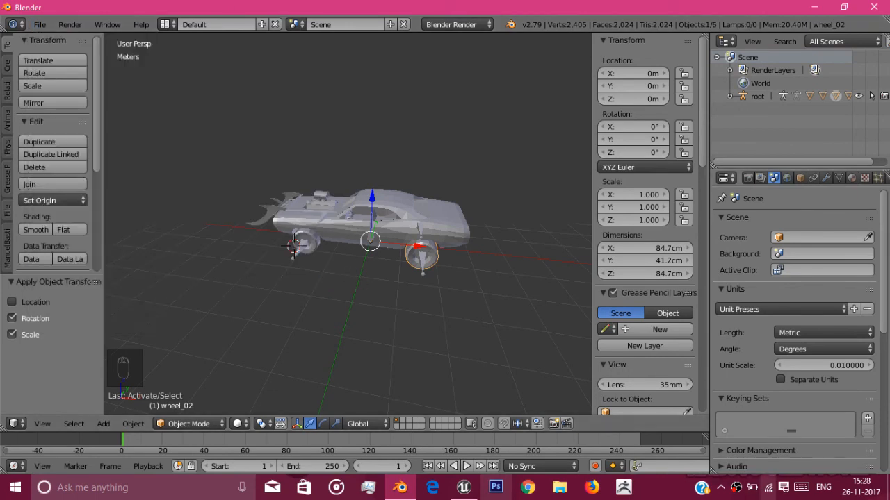
right_click(738, 495)
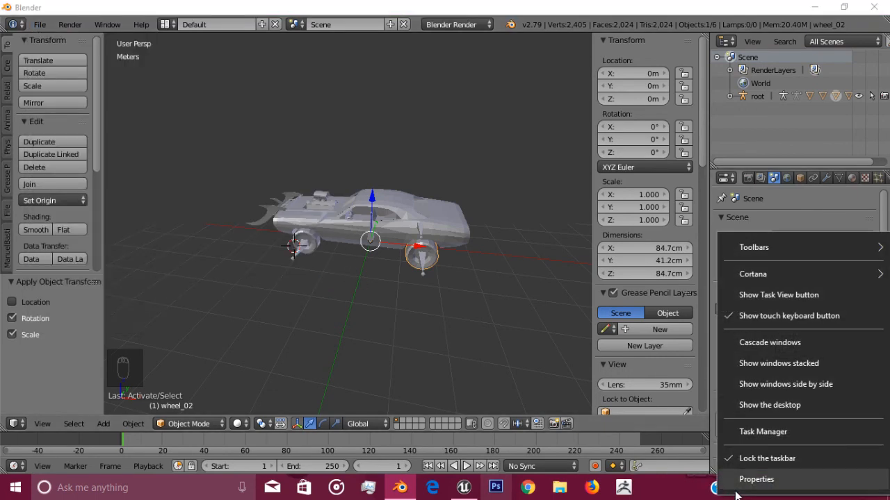
click(754, 479)
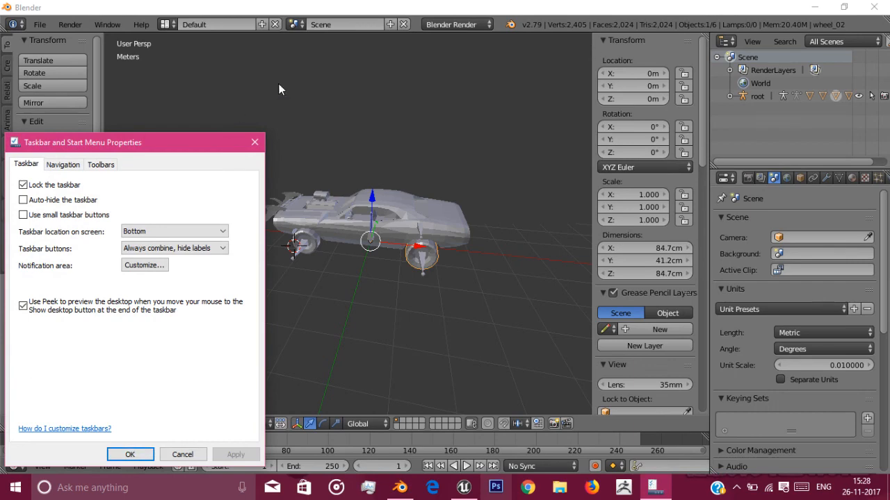
click(254, 144)
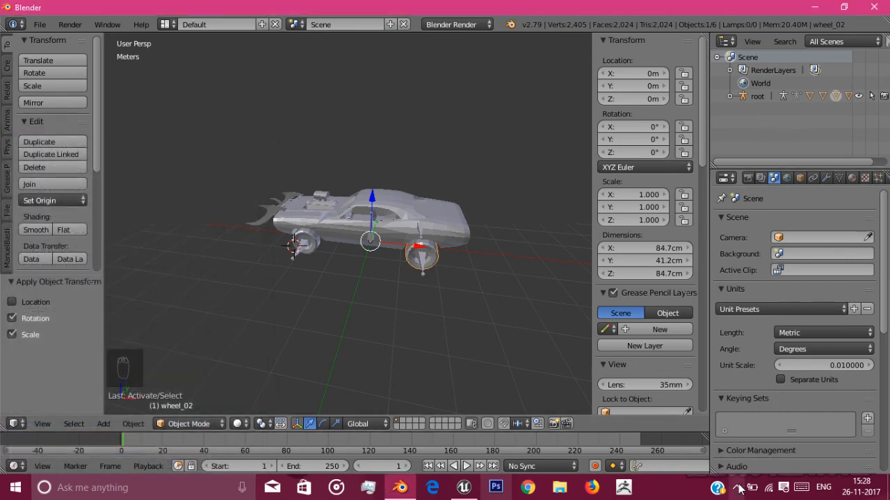
click(737, 488)
right_click(762, 438)
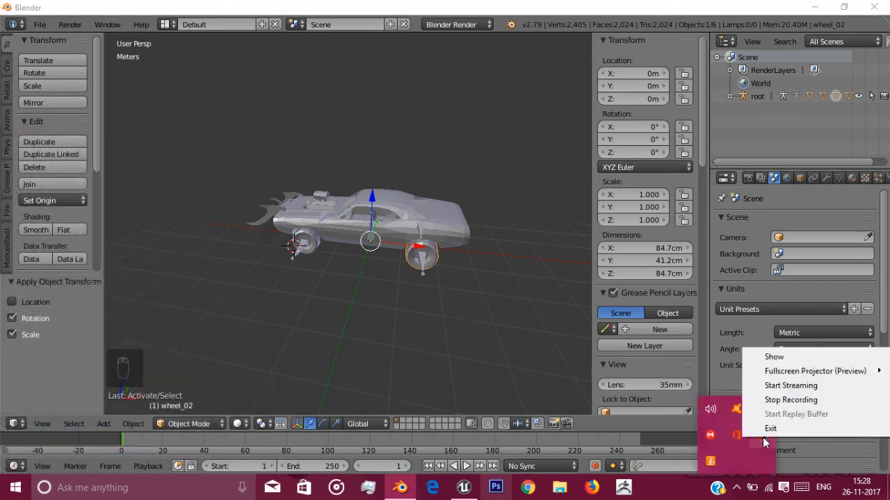